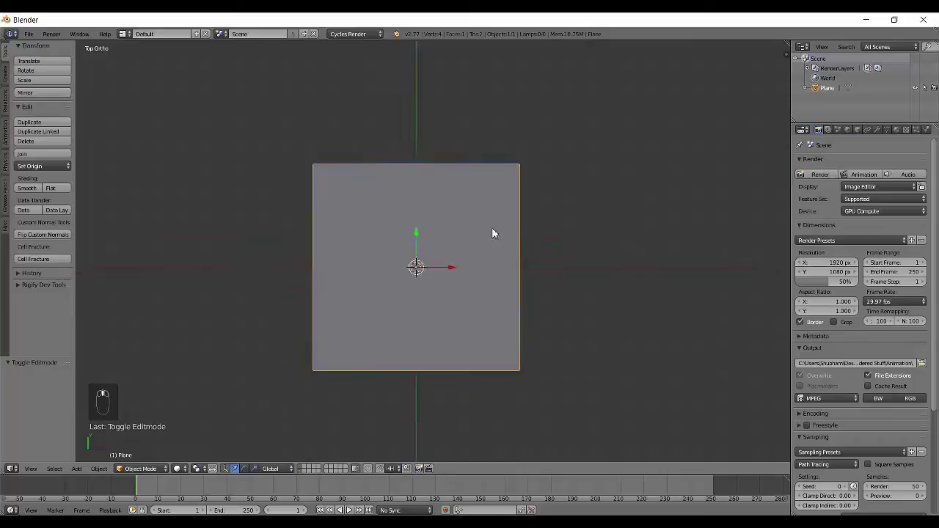
Step: Turn the lower timeline area into a taller Node Editor and recentre the plane above it
drag(369, 475, 369, 314)
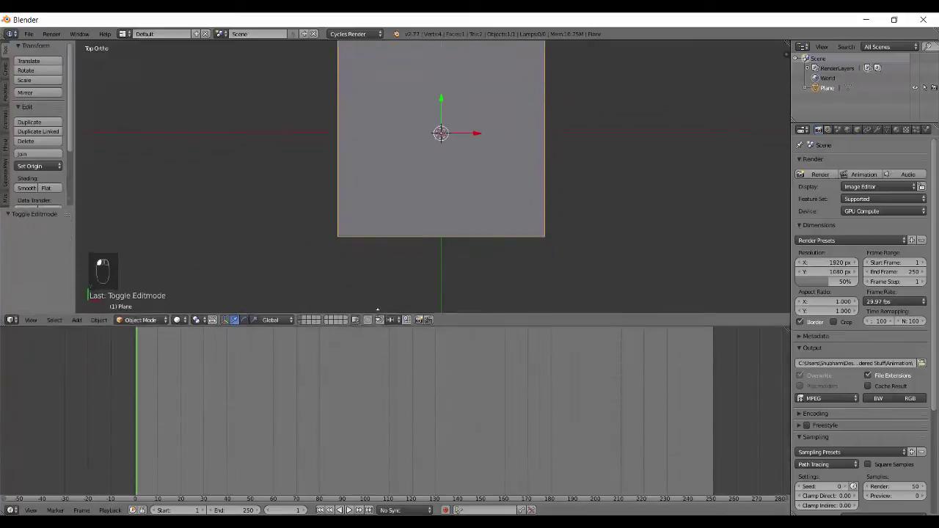
click(11, 510)
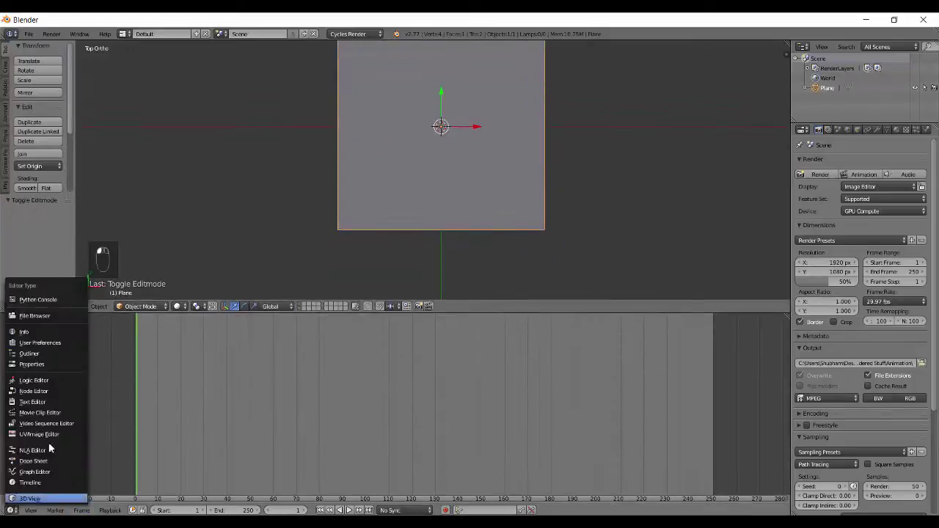
click(35, 391)
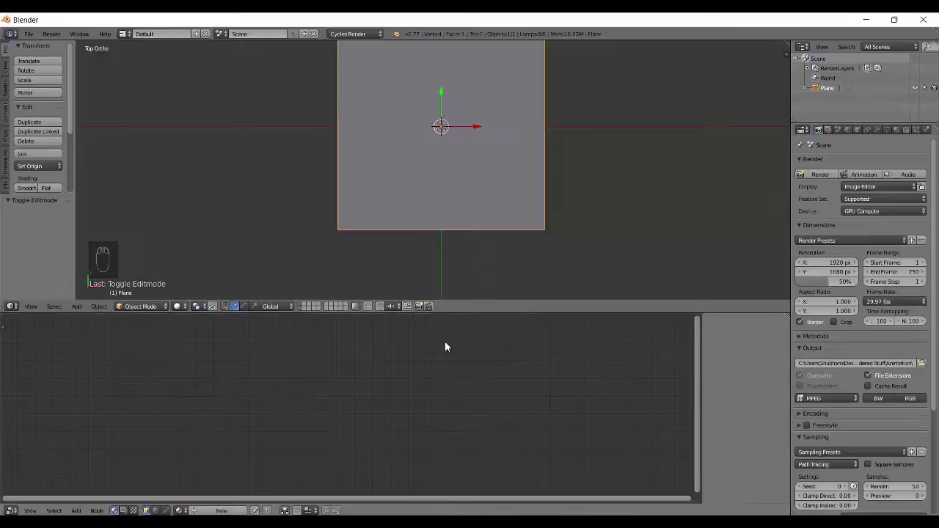
drag(382, 313, 389, 247)
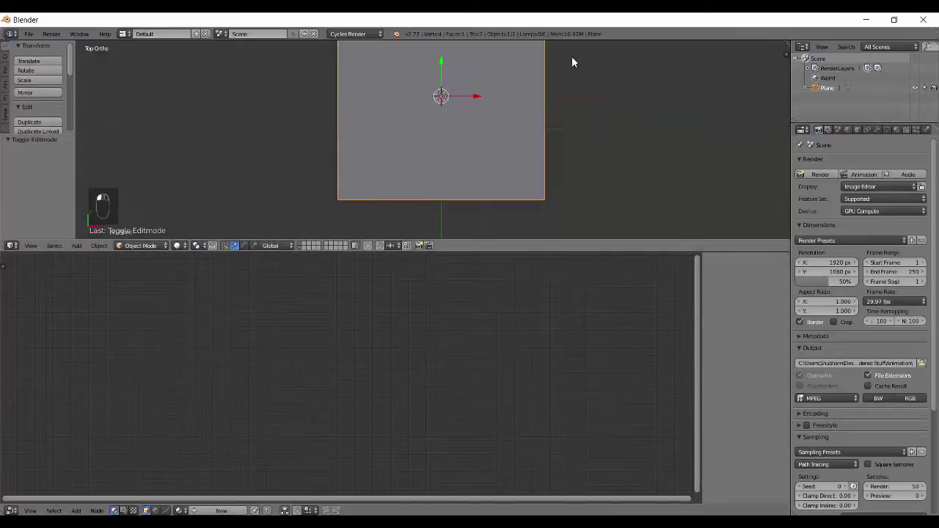
shift+middle_drag(571, 56, 548, 88)
scroll(541, 103, down, 4)
scroll(511, 135, up, 2)
scroll(515, 134, up, 1)
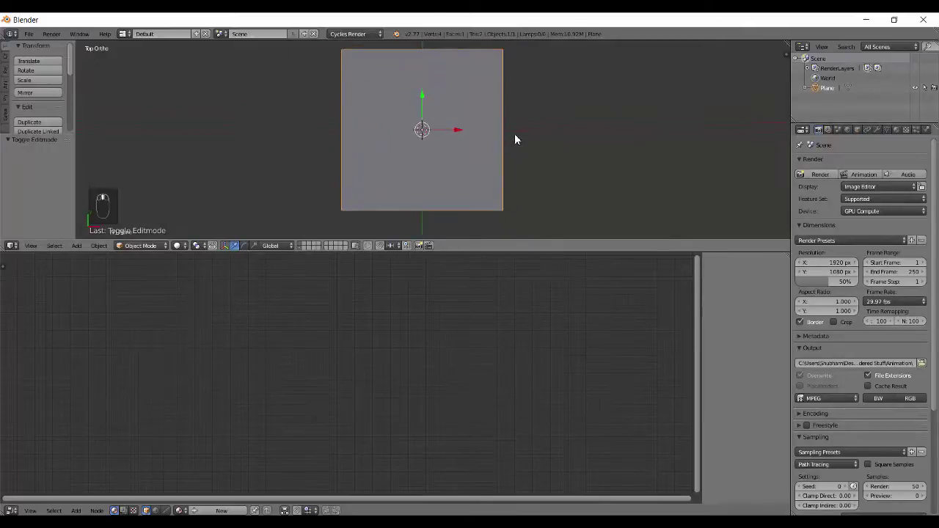
shift+scroll(514, 133, up, 1)
scroll(411, 199, up, 1)
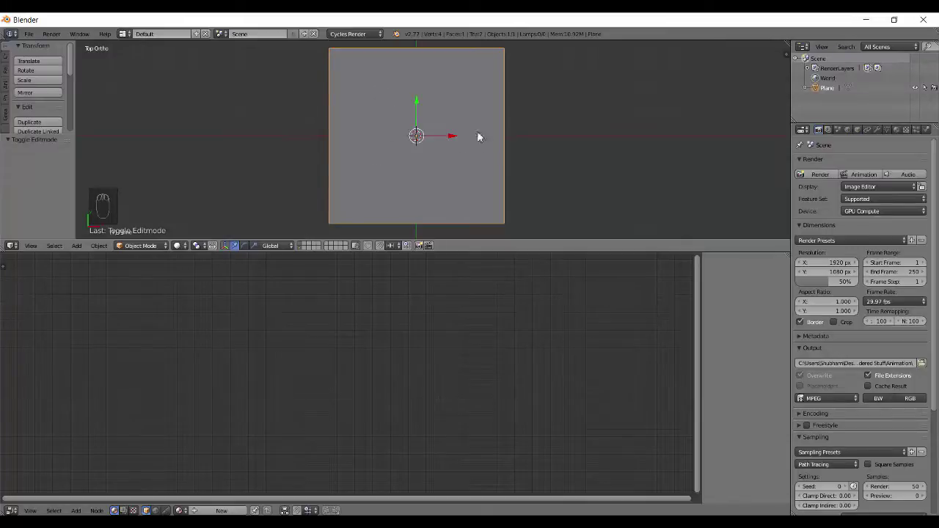
Step: Create a new node material for the plane and frame its nodes
click(222, 510)
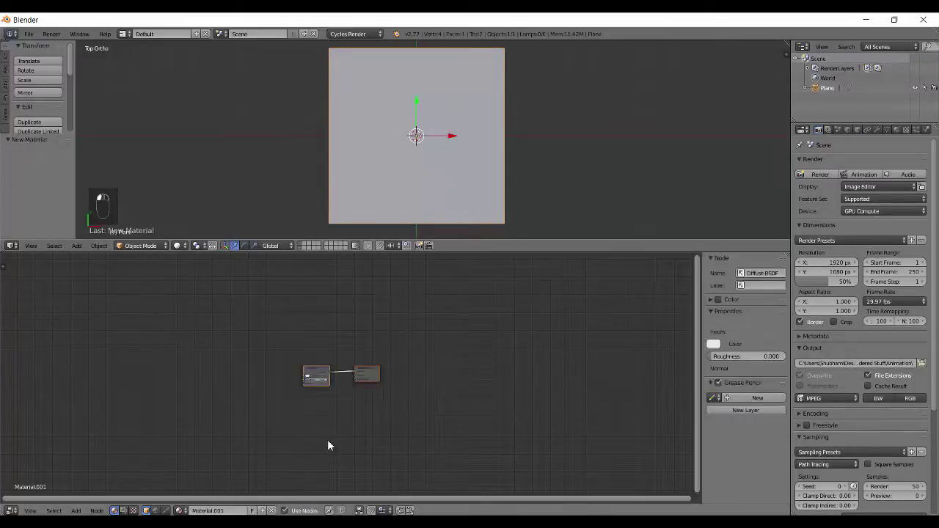
scroll(352, 444, up, 3)
scroll(451, 399, up, 2)
ctrl+scroll(247, 419, left, 3)
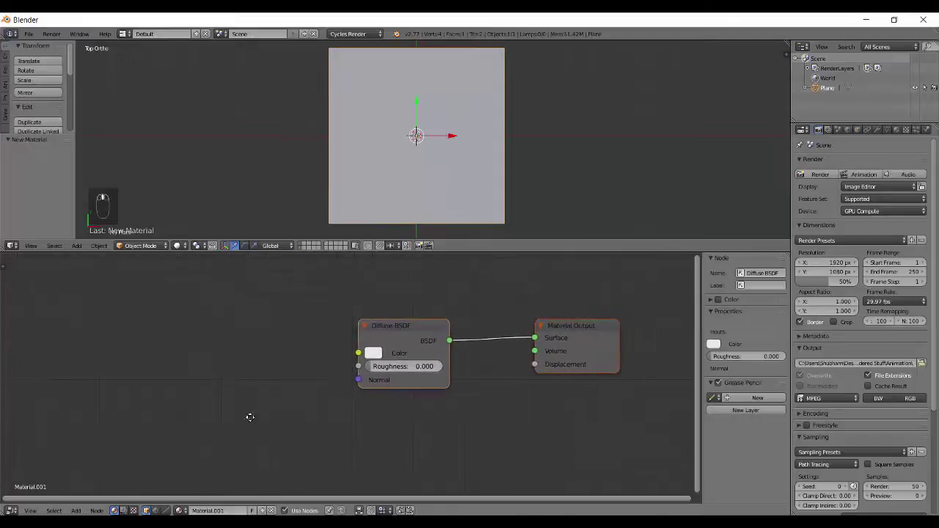
scroll(302, 416, down, 4)
ctrl+scroll(300, 416, left, 2)
scroll(337, 433, up, 2)
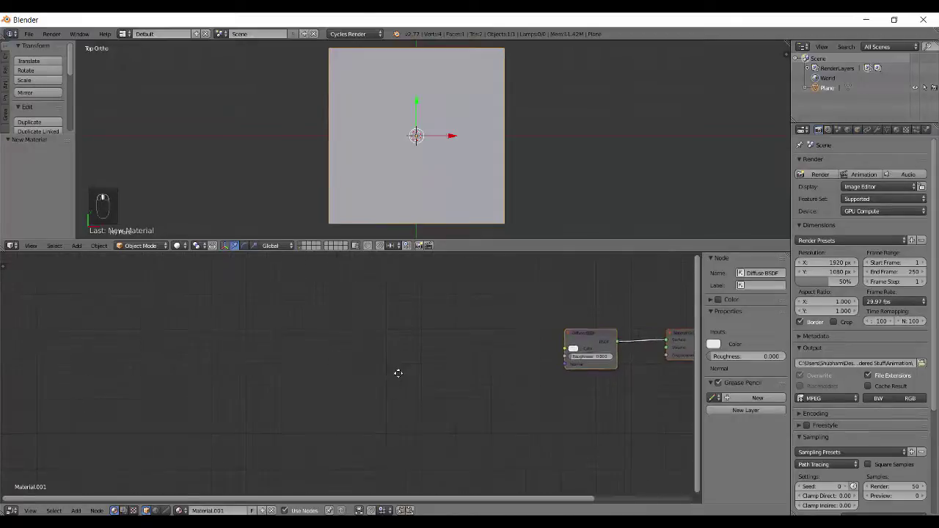
Step: Add a Hue/Saturation node to the left of the Diffuse BSDF
key(shift+a)
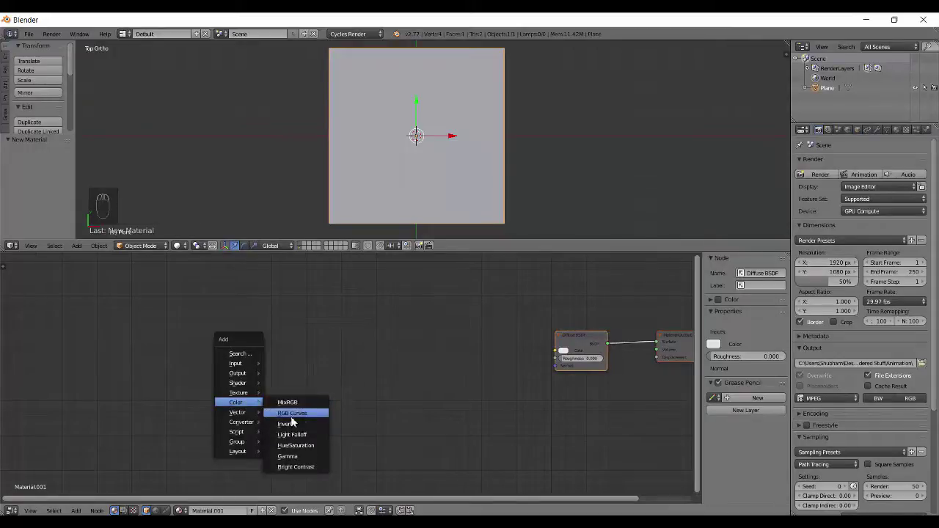
click(298, 445)
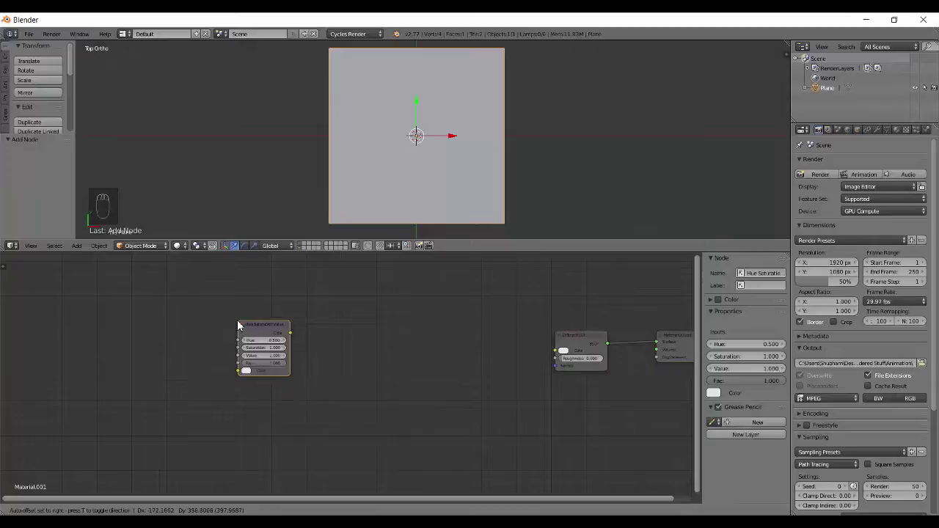
click(237, 322)
mouse_move(288, 399)
ctrl+middle_down()
mouse_move(450, 351)
mouse_move(427, 365)
ctrl+middle_up()
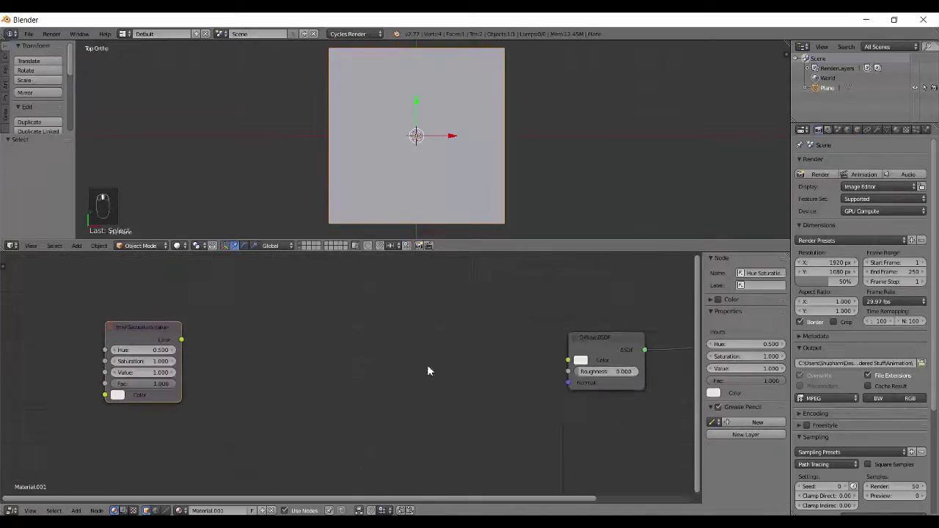
Step: Add an RGB Curves node between the nodes and tidy both new nodes
key(shift+a)
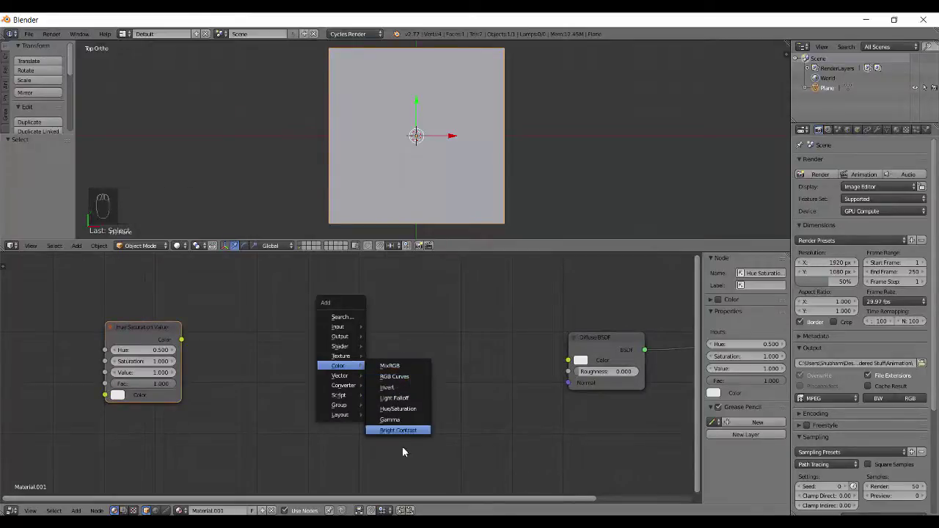
click(391, 377)
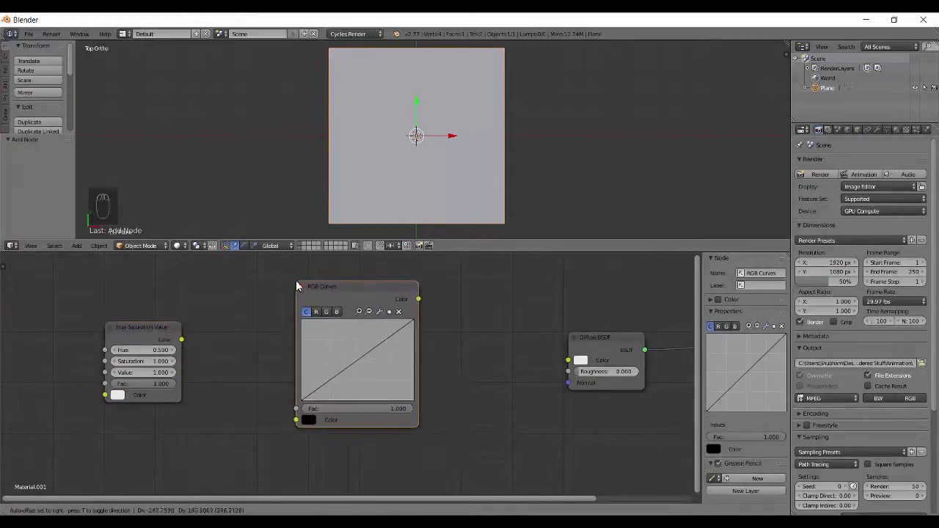
click(304, 287)
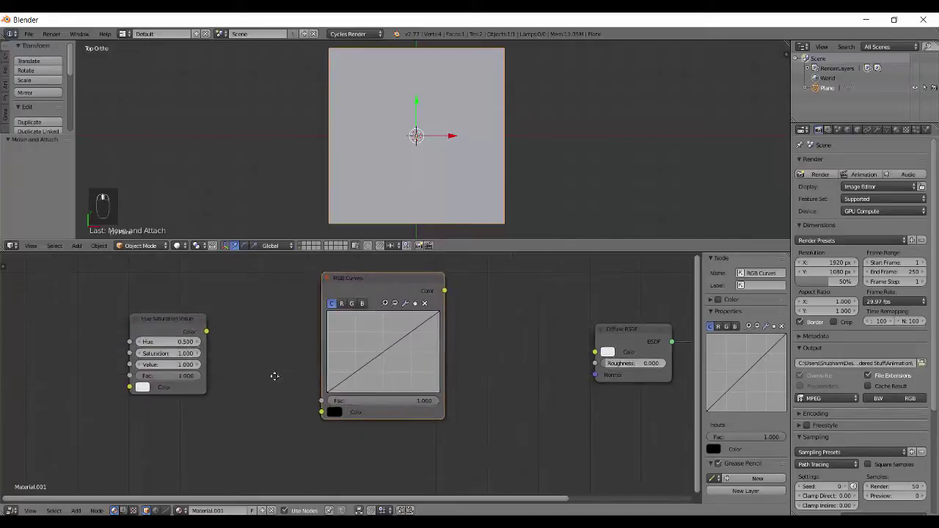
scroll(274, 389, down, 2)
drag(320, 375, 362, 291)
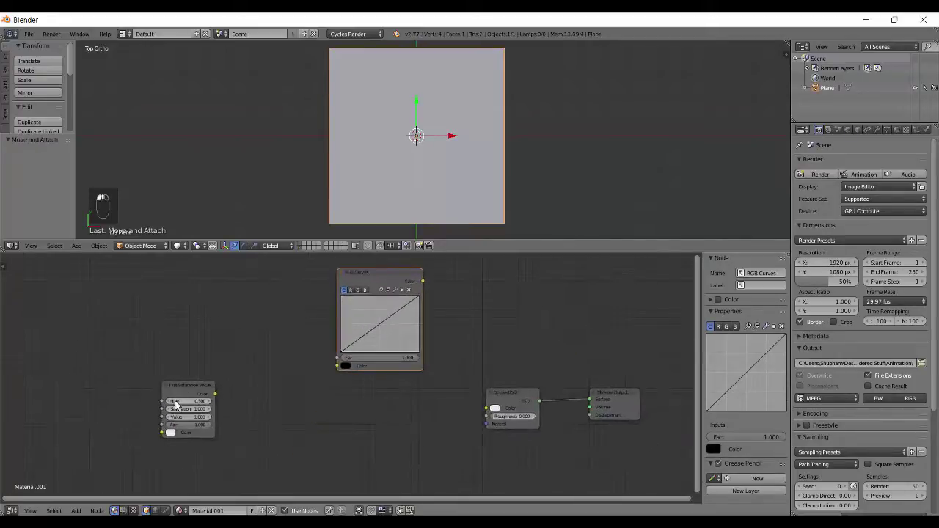
drag(176, 404, 242, 317)
Step: Add an Image Texture node at the lower left of the node tree
middle_drag(169, 400, 174, 314)
key(shift+a)
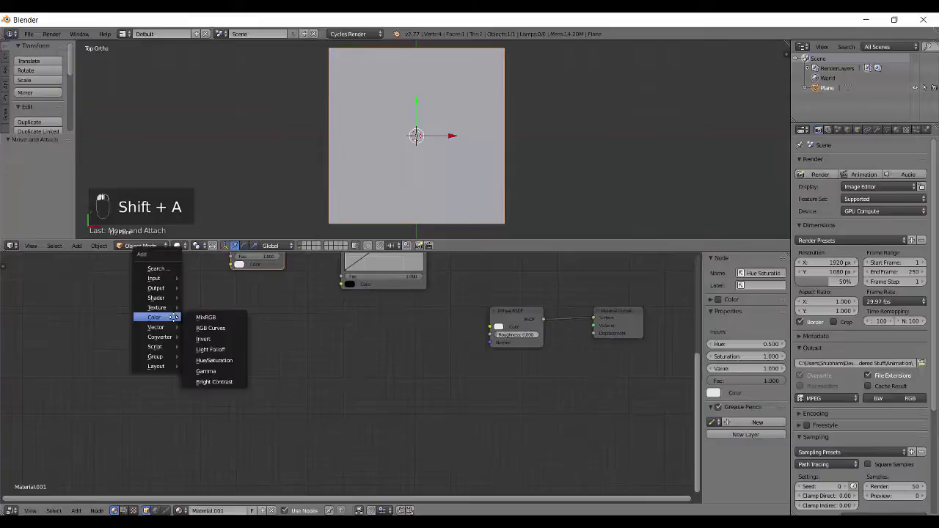
click(234, 331)
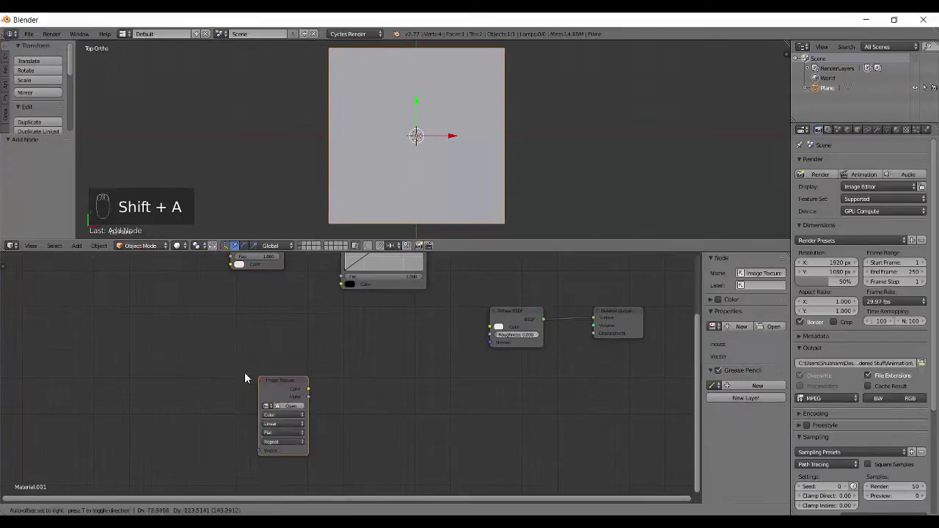
click(196, 364)
scroll(272, 414, up, 2)
middle_drag(308, 404, 231, 386)
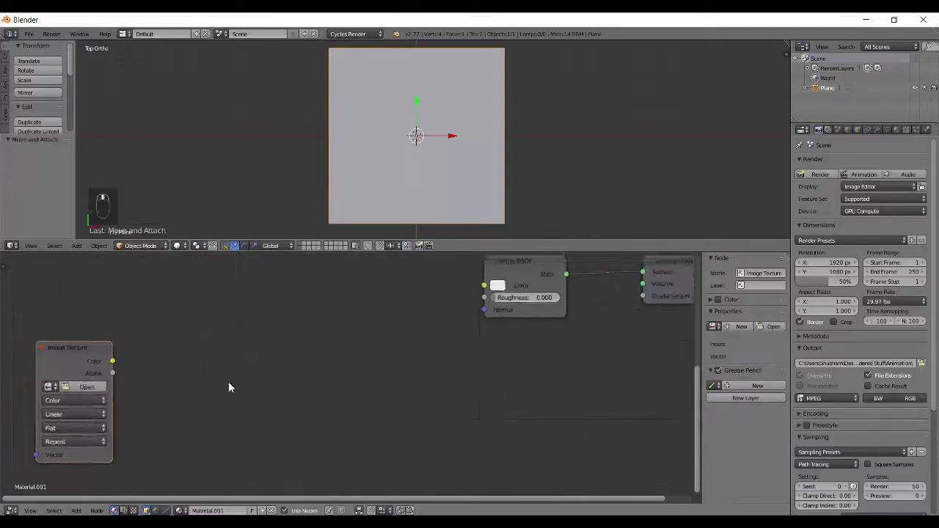
scroll(129, 393, down, 1)
Step: Browse the bookmarked textures folder as thumbnails down to the wood textures
click(132, 385)
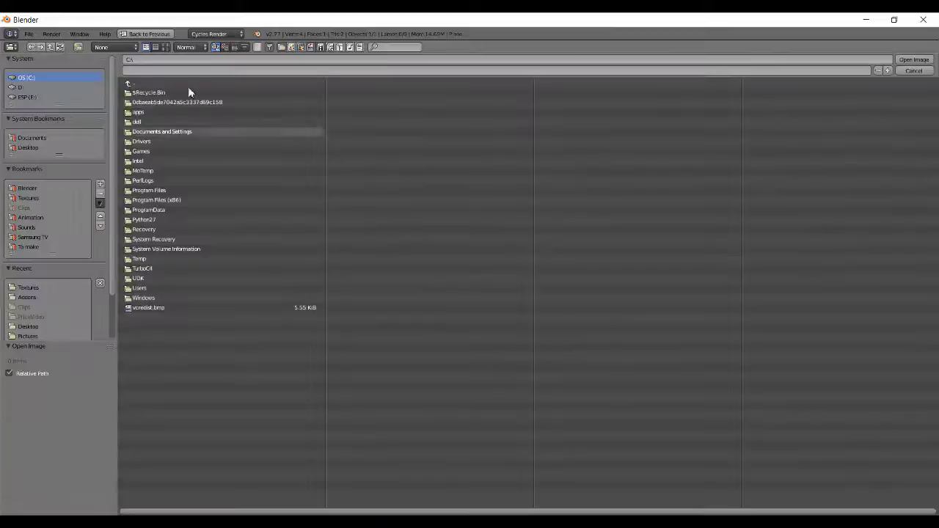
click(28, 198)
click(165, 47)
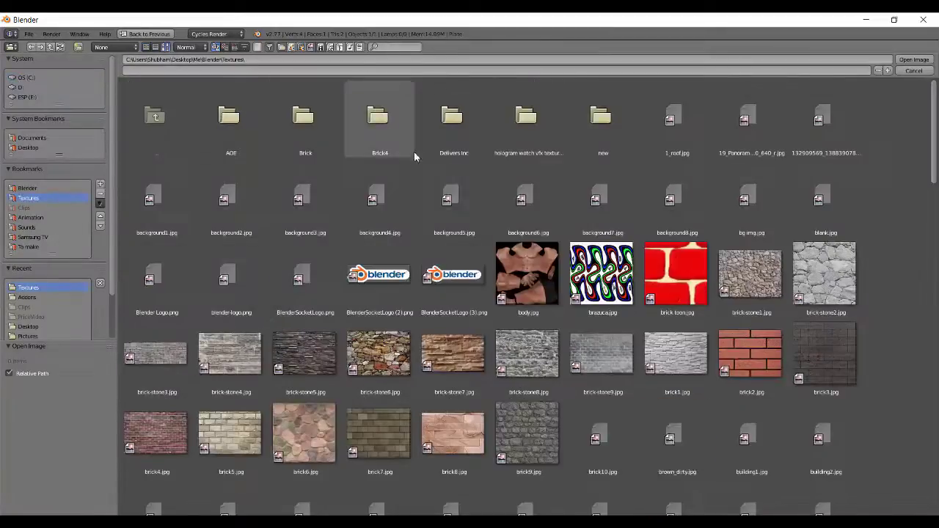
scroll(477, 183, down, 1)
scroll(476, 182, down, 1)
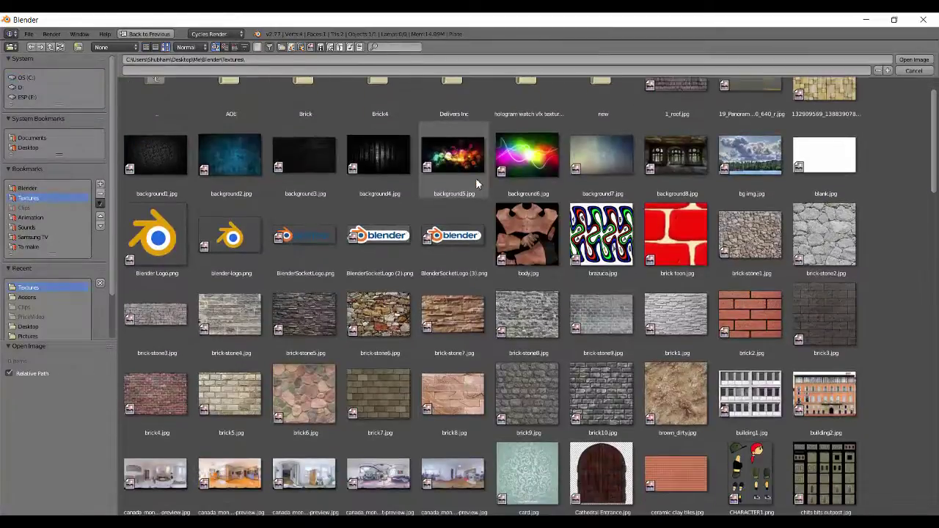
scroll(476, 182, down, 1)
scroll(477, 184, down, 1)
scroll(477, 177, down, 2)
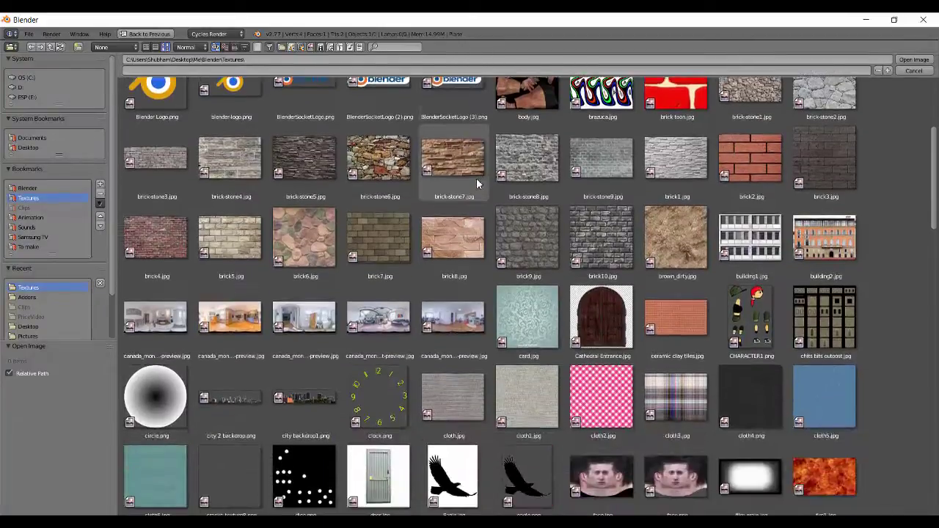
scroll(477, 182, down, 1)
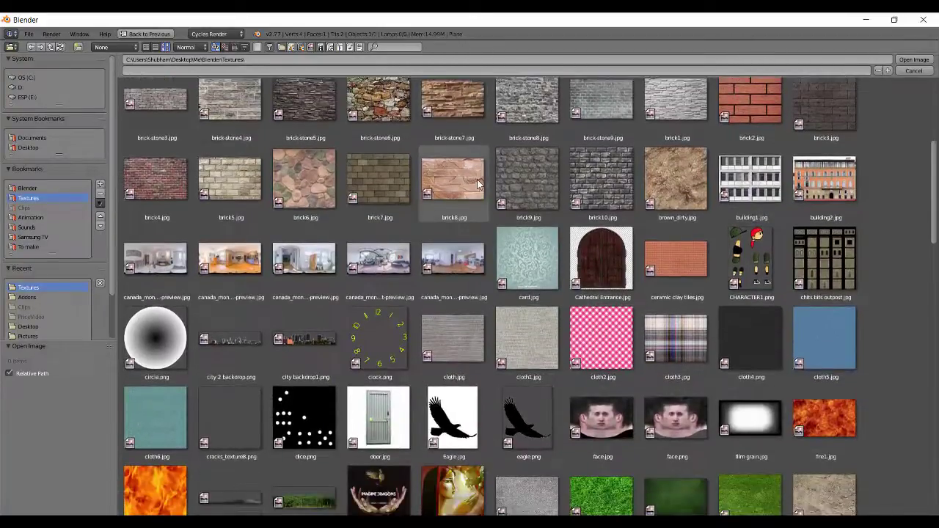
scroll(477, 183, down, 1)
scroll(477, 184, down, 1)
scroll(476, 183, down, 1)
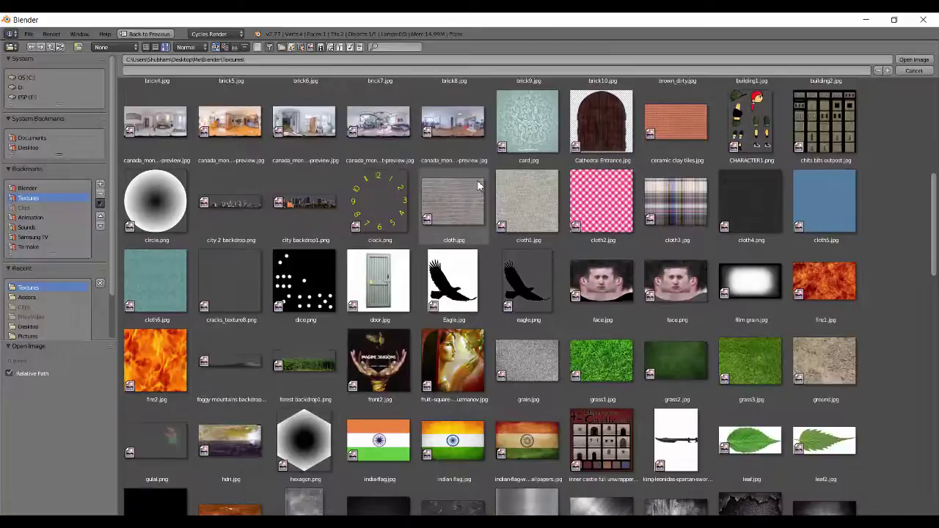
scroll(478, 185, down, 1)
scroll(478, 183, down, 1)
scroll(479, 185, down, 1)
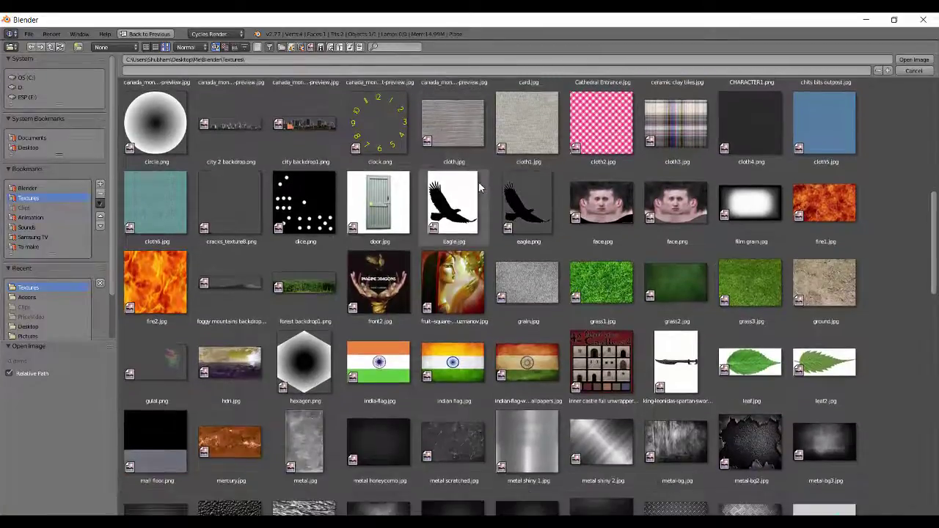
scroll(478, 185, down, 1)
scroll(478, 187, down, 1)
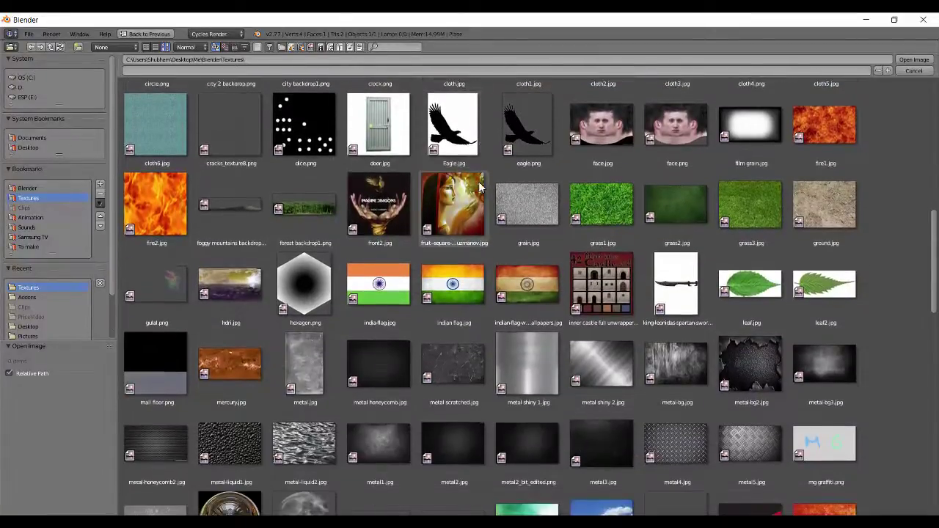
scroll(478, 201, down, 1)
scroll(478, 207, down, 1)
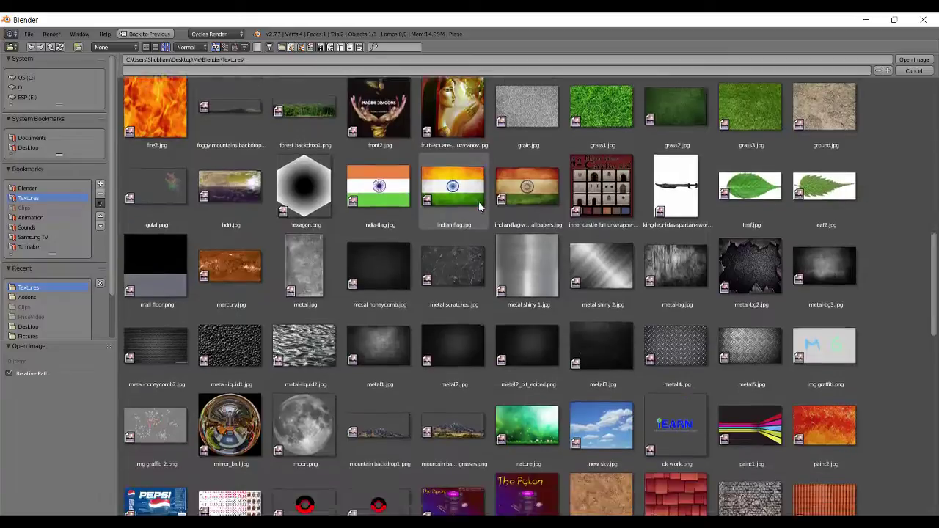
scroll(478, 206, down, 1)
scroll(478, 208, down, 1)
scroll(478, 209, down, 1)
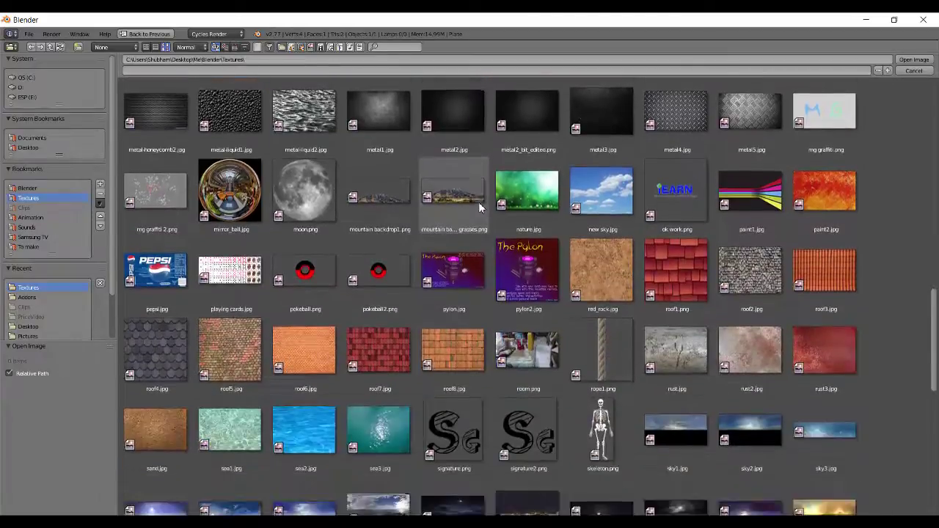
scroll(478, 208, down, 1)
scroll(478, 207, down, 1)
scroll(478, 205, down, 1)
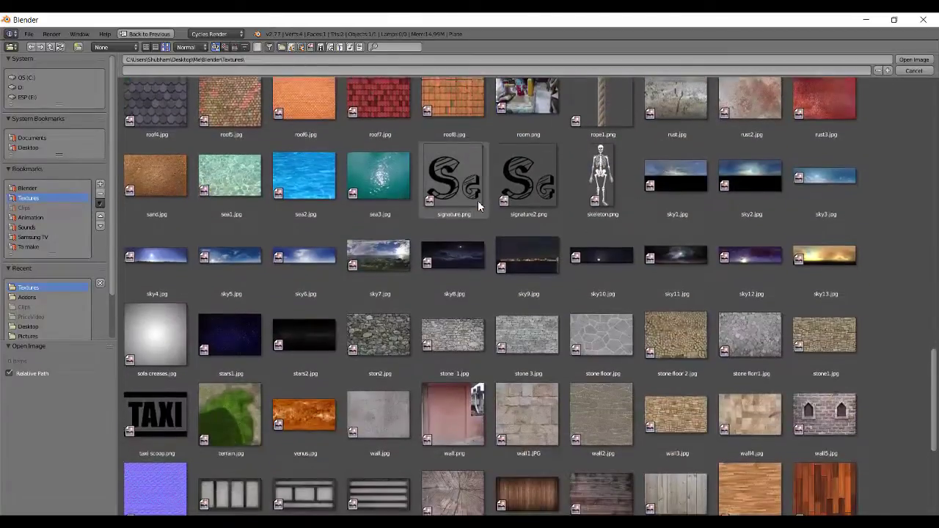
scroll(477, 206, down, 1)
scroll(477, 205, down, 1)
scroll(478, 206, down, 1)
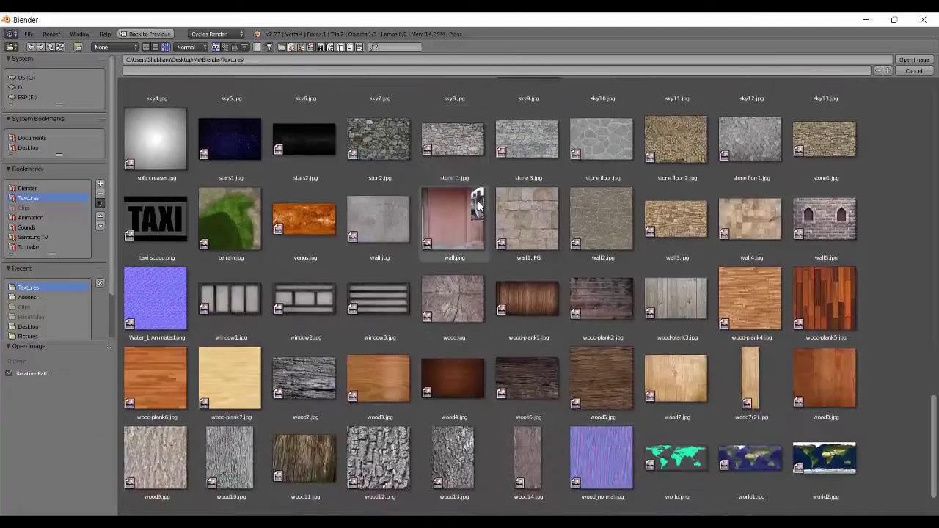
scroll(477, 206, down, 1)
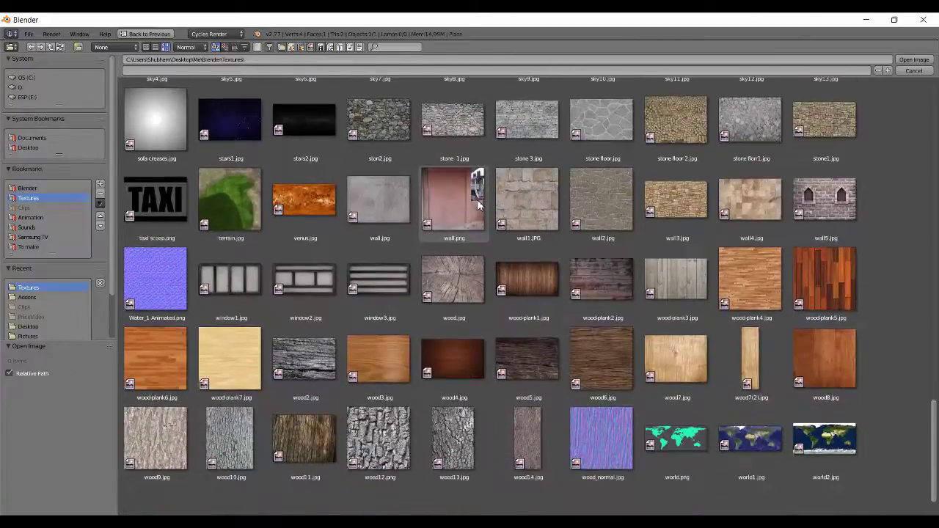
scroll(478, 206, down, 1)
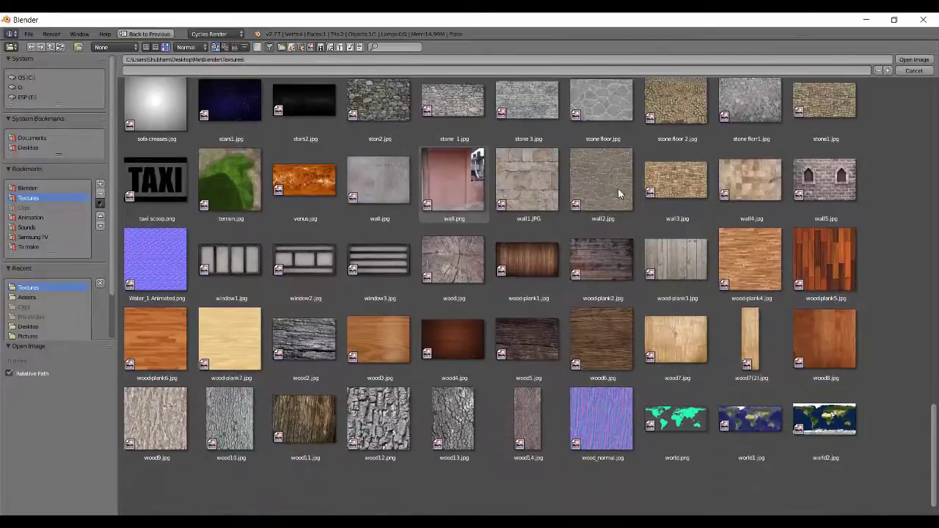
Step: Choose wood-plank6.jpg as the image to open, instead of wood-plank5
click(822, 277)
scroll(822, 276, down, 2)
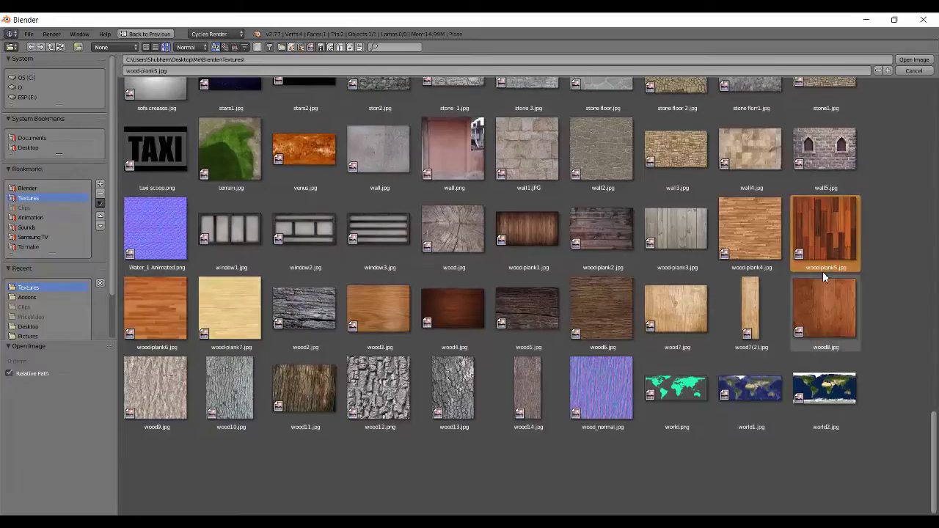
click(183, 308)
scroll(825, 242, up, 3)
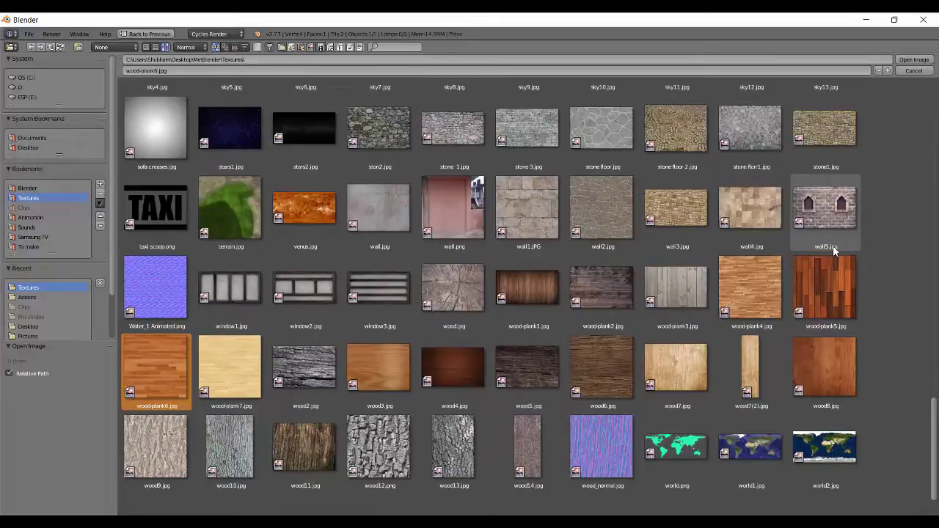
Step: Load wood-plank6 and link the Image Texture Color to the Diffuse BSDF Color
key(Return)
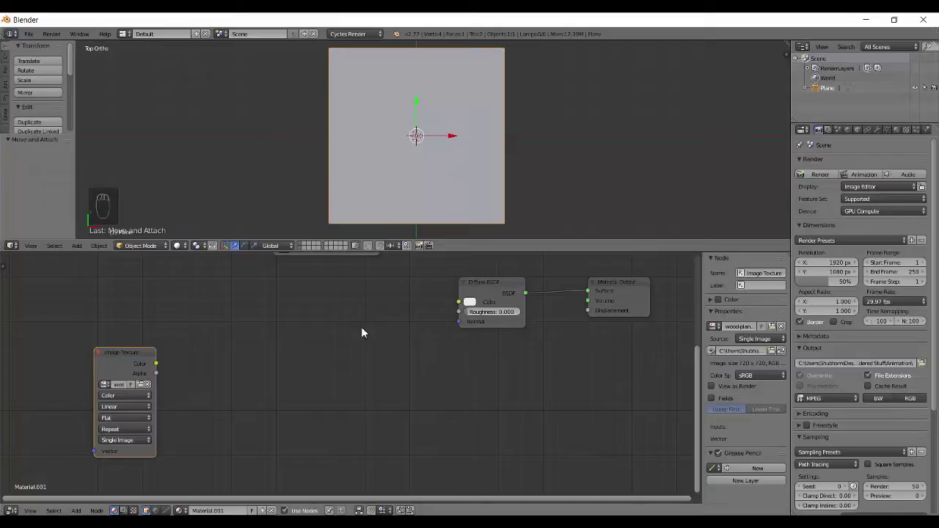
drag(156, 389, 212, 376)
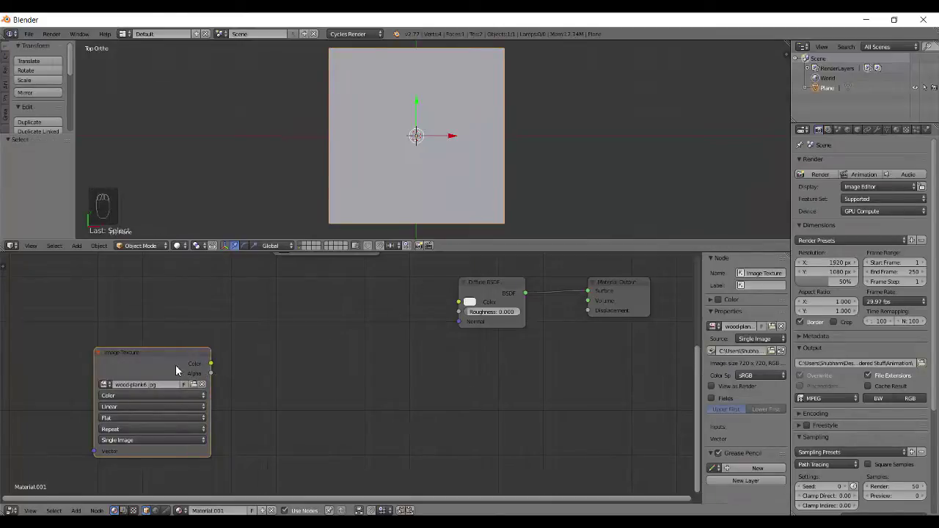
drag(211, 363, 459, 302)
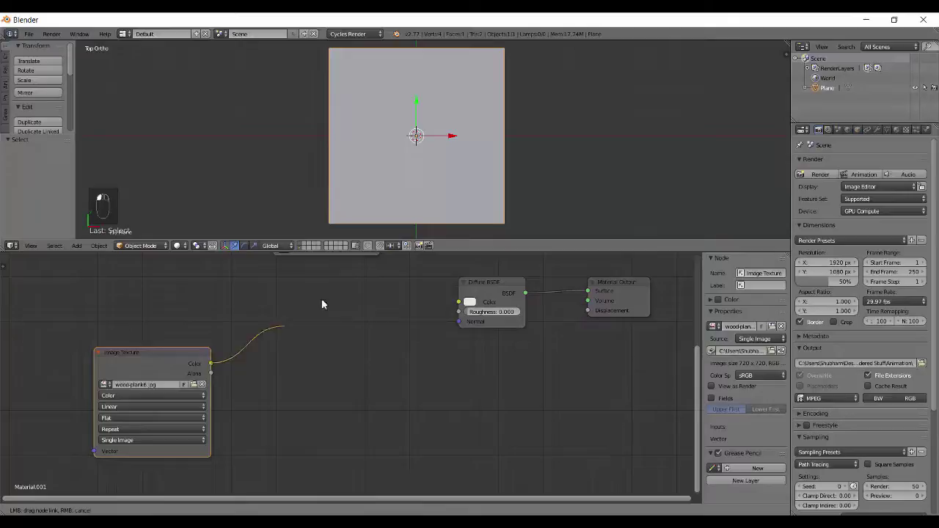
mouse_move(346, 349)
middle_down()
mouse_move(370, 359)
mouse_move(325, 406)
middle_up()
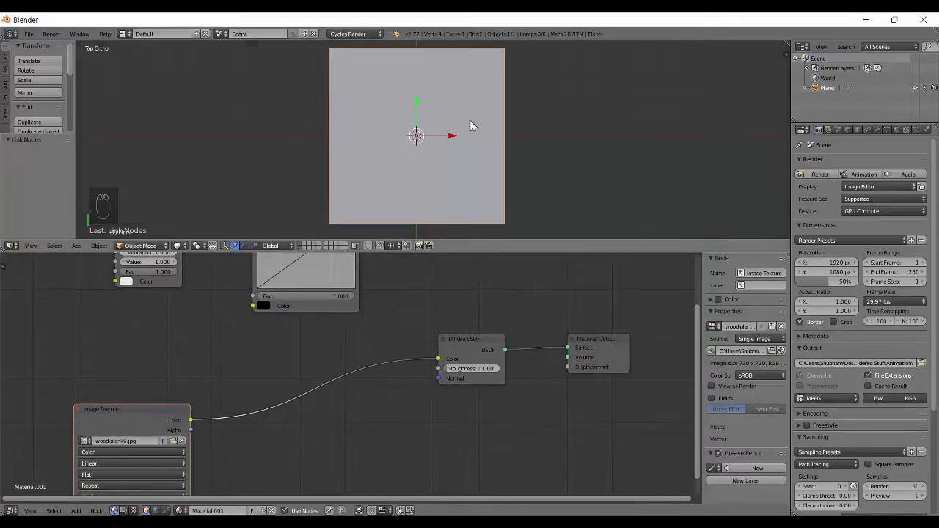
Step: UV-unwrap the plane in Edit Mode and view the wood in rendered shading
key(shift+z)
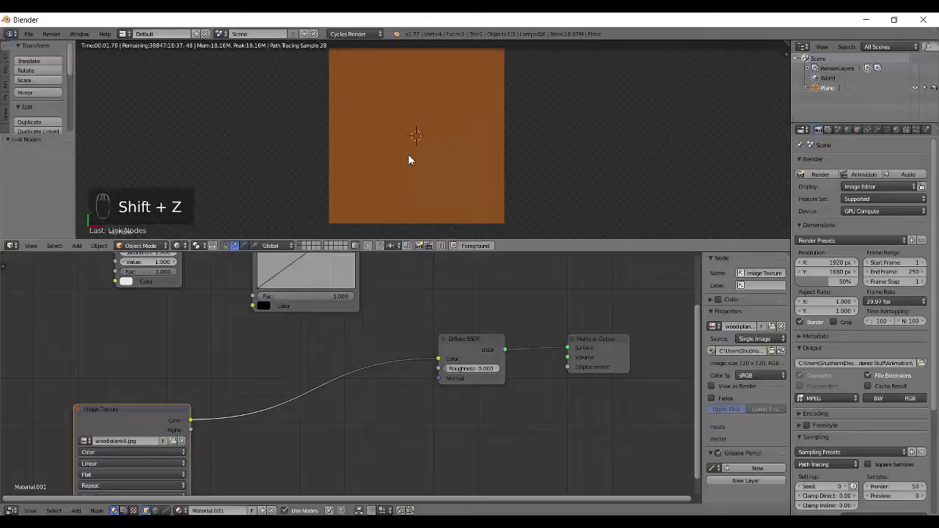
key(shift+z)
key(Tab)
key(u)
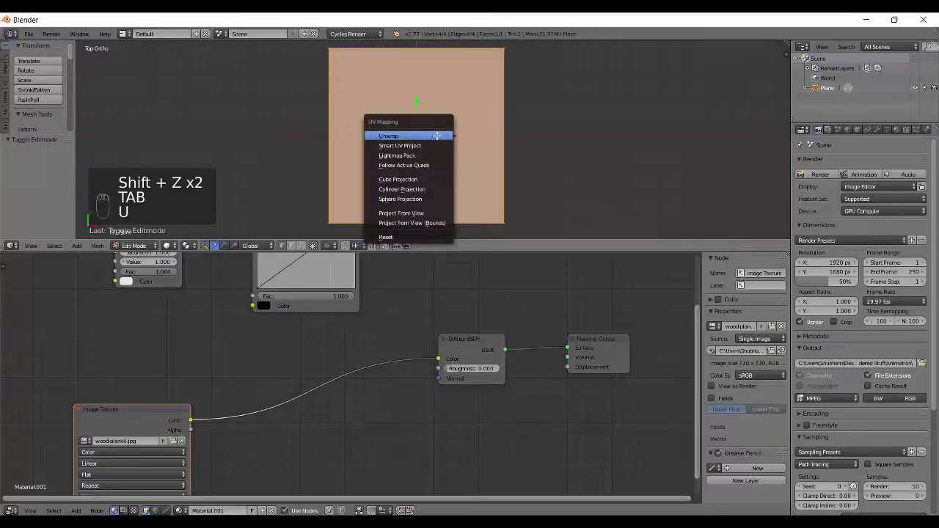
click(433, 136)
key(Tab)
key(shift+z)
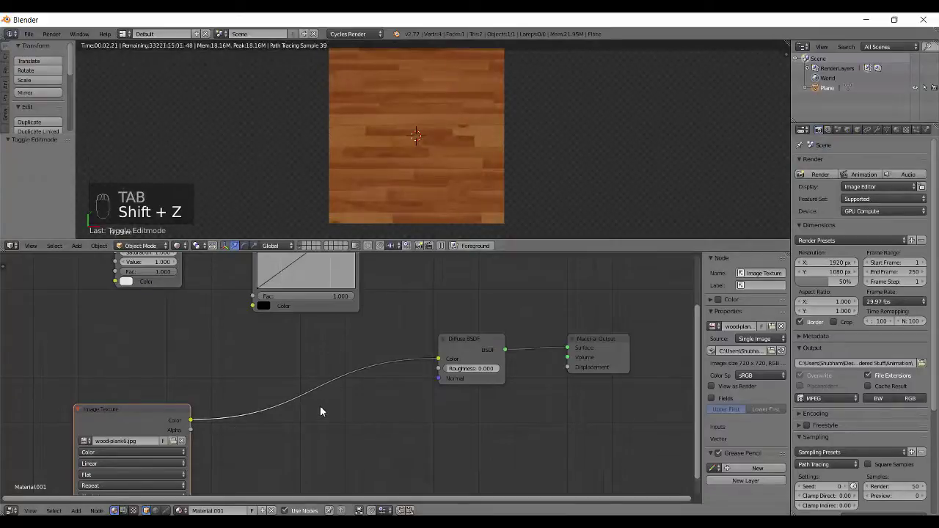
Step: Rearrange the nodes, moving Diffuse BSDF closer to a further-right Material Output
mouse_move(320, 406)
mouse_down()
mouse_move(34, 323)
mouse_move(161, 308)
mouse_up()
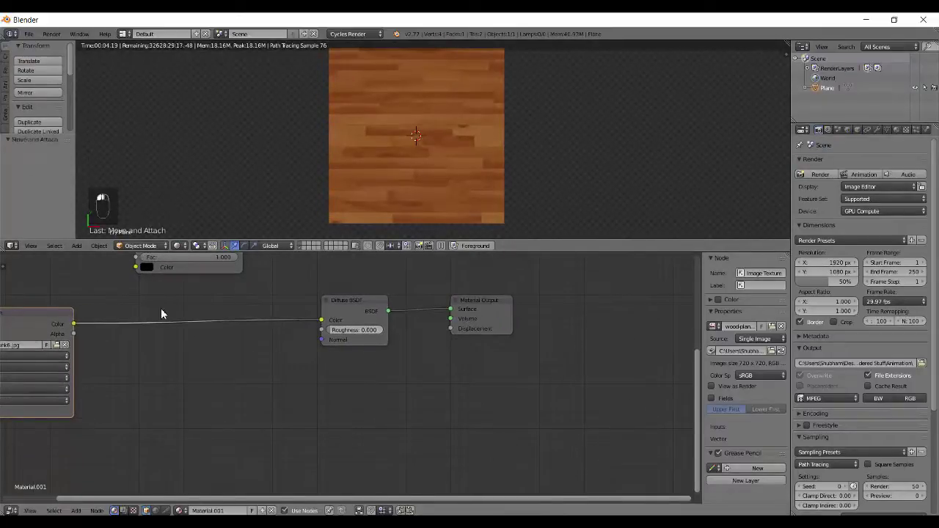
drag(483, 314, 577, 306)
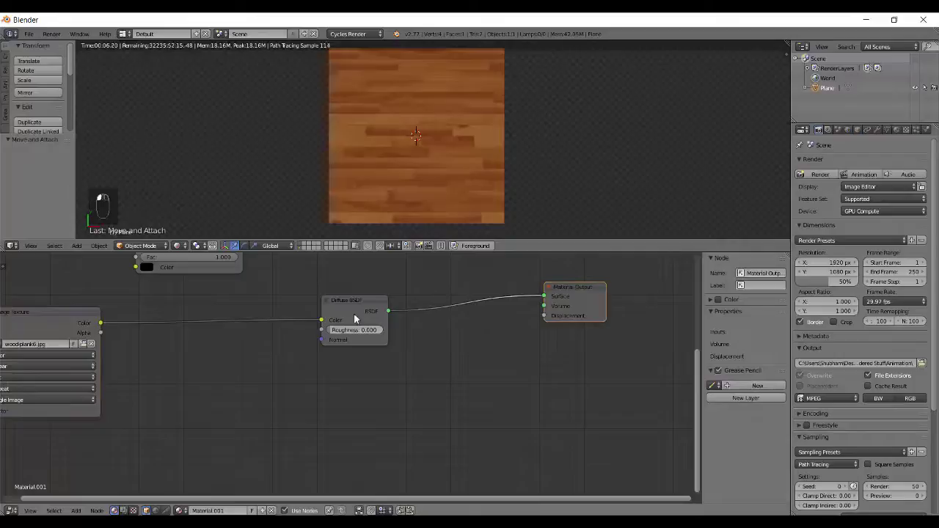
drag(352, 312, 427, 297)
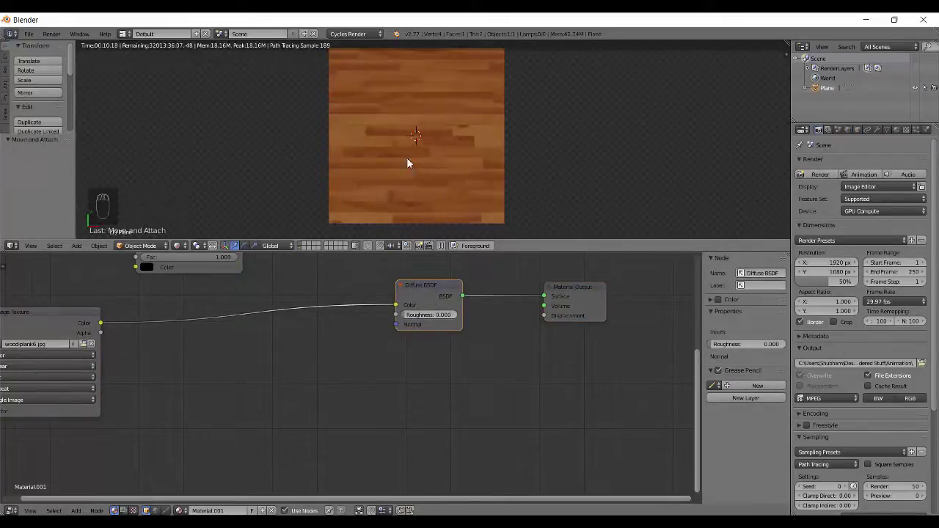
Step: Add a Glossy BSDF below the Diffuse and combine them with a Mix Shader
middle_drag(408, 162, 448, 162)
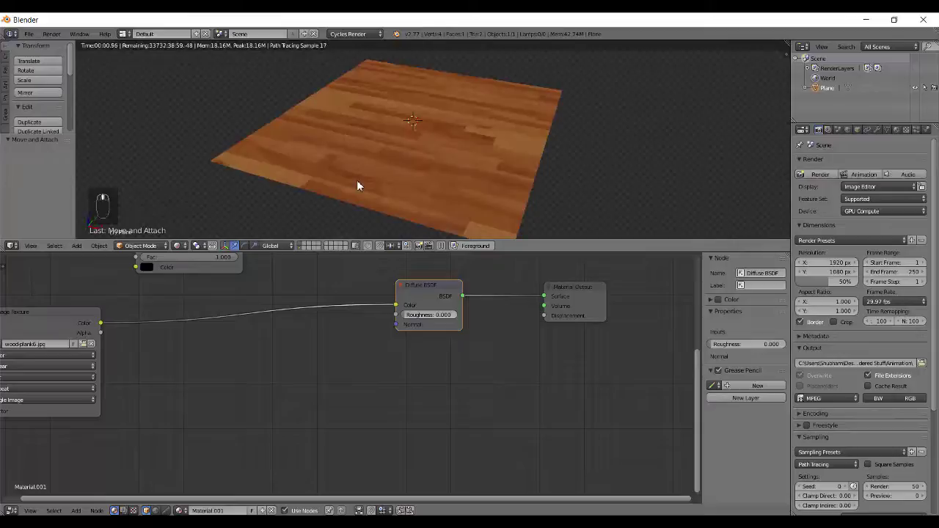
key(shift+a)
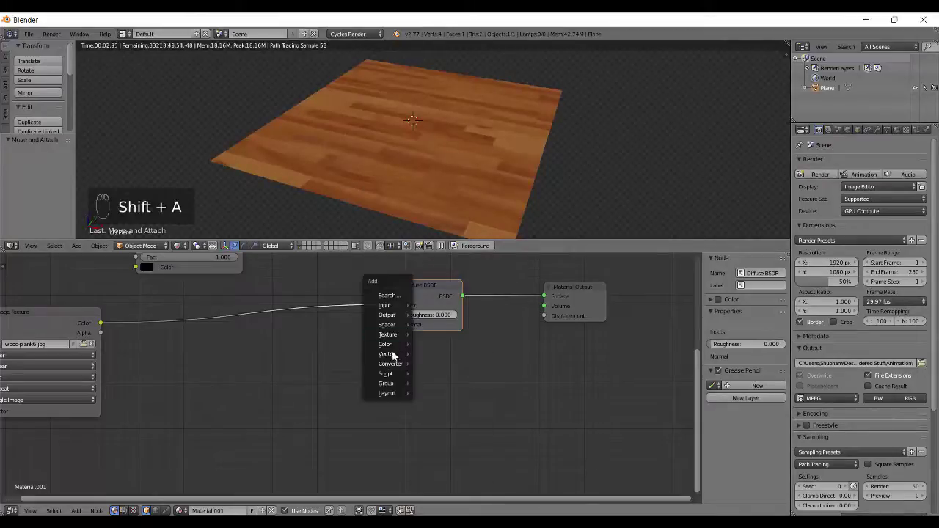
mouse_move(386, 324)
click(459, 184)
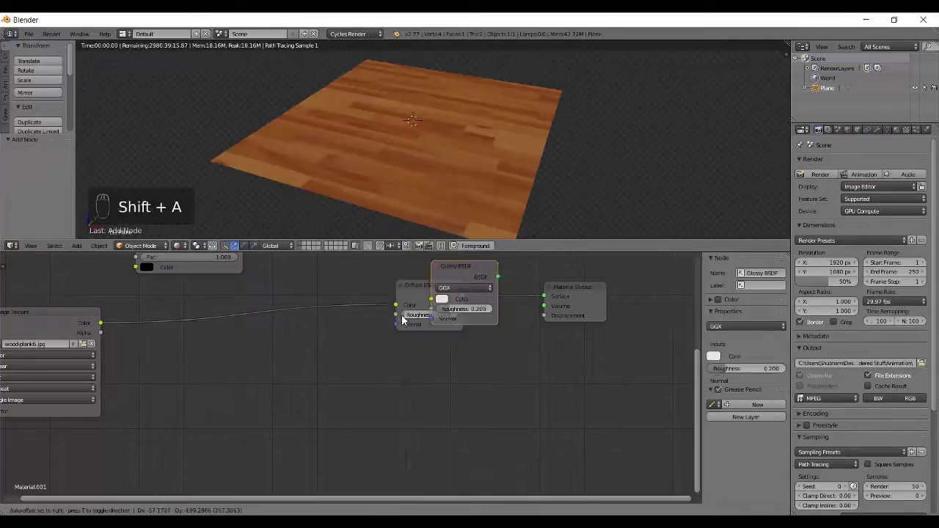
click(390, 356)
ctrl+shift+right_drag(419, 373, 429, 308)
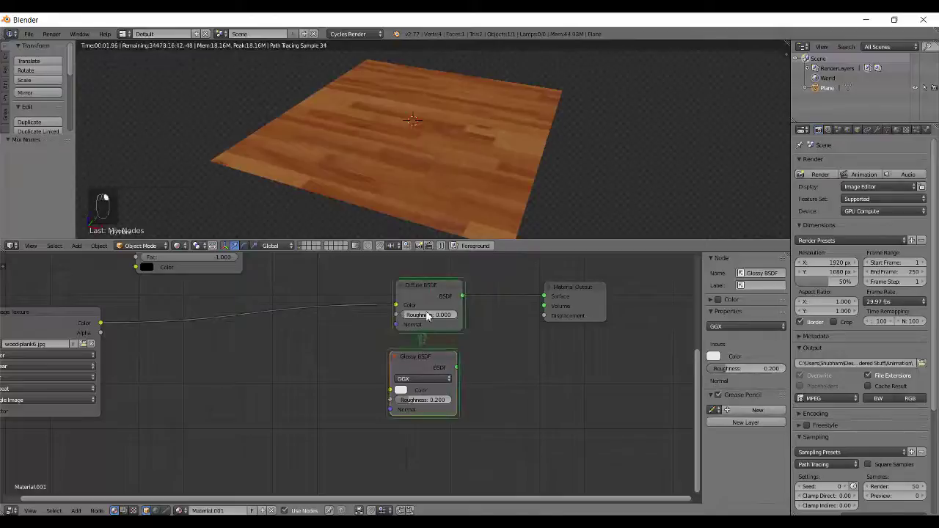
mouse_move(505, 384)
middle_down()
mouse_move(462, 417)
mouse_move(390, 417)
middle_up()
Step: Place the Mix Shader before the Material Output and select the wood Image Texture node
drag(504, 335, 566, 345)
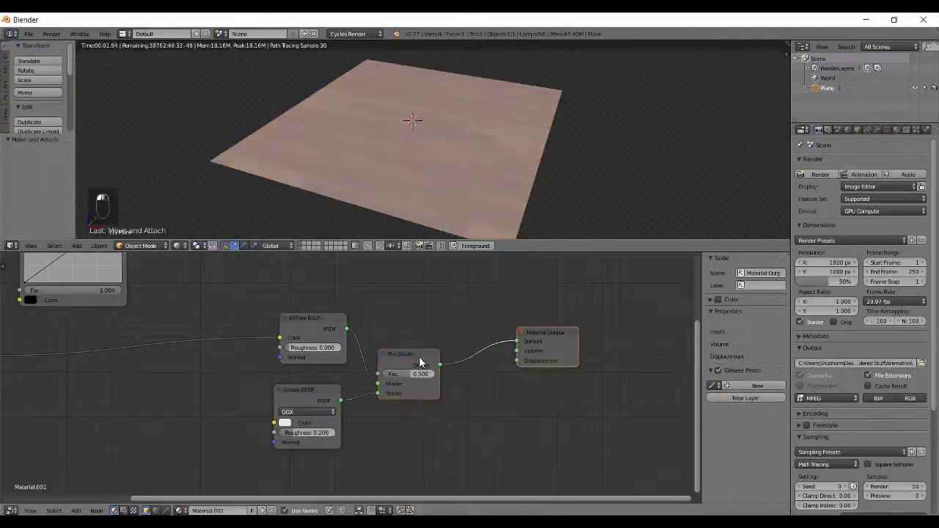
drag(419, 360, 469, 316)
middle_drag(270, 285, 289, 379)
mouse_move(155, 297)
middle_down()
mouse_move(133, 371)
mouse_move(327, 380)
middle_up()
click(242, 427)
Step: Duplicate the wood Image Texture node and set the copy to Non-Color Data
key(shift+d)
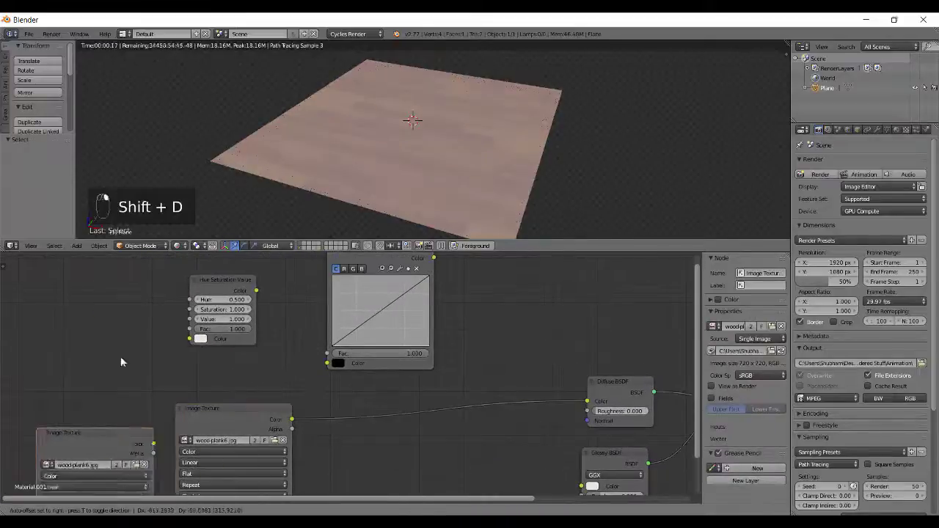
click(175, 279)
middle_drag(98, 337, 150, 380)
click(151, 379)
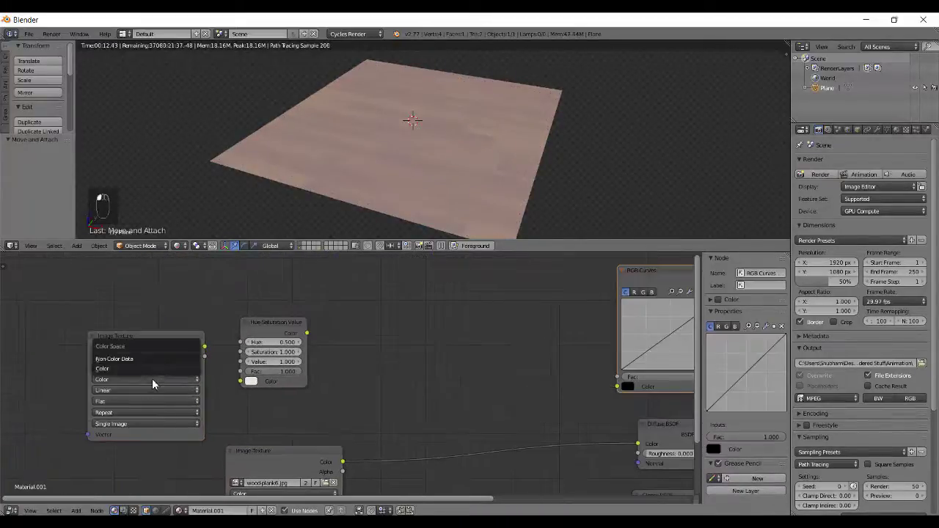
click(143, 360)
drag(165, 344, 159, 303)
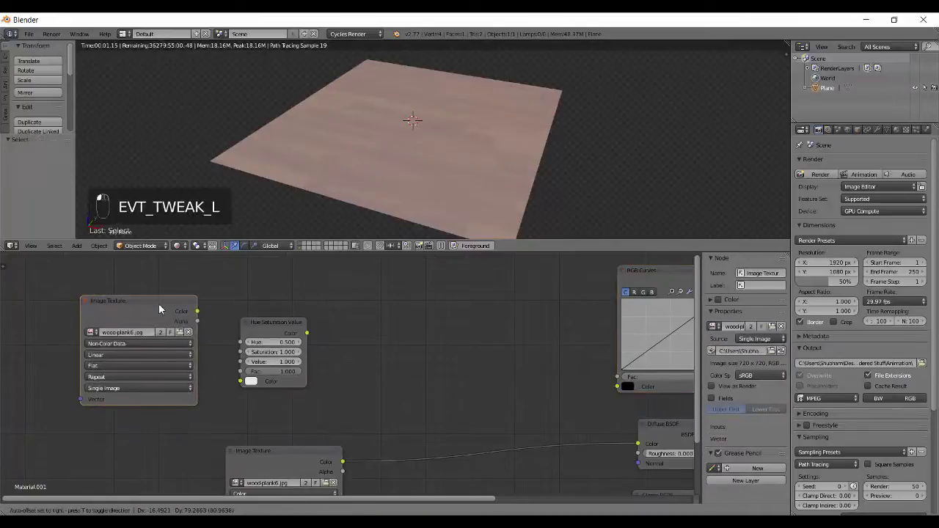
Step: Connect the copy to the Hue Saturation Value Color input and set its Fac to 0
scroll(363, 360, up, 4)
middle_drag(296, 372, 389, 432)
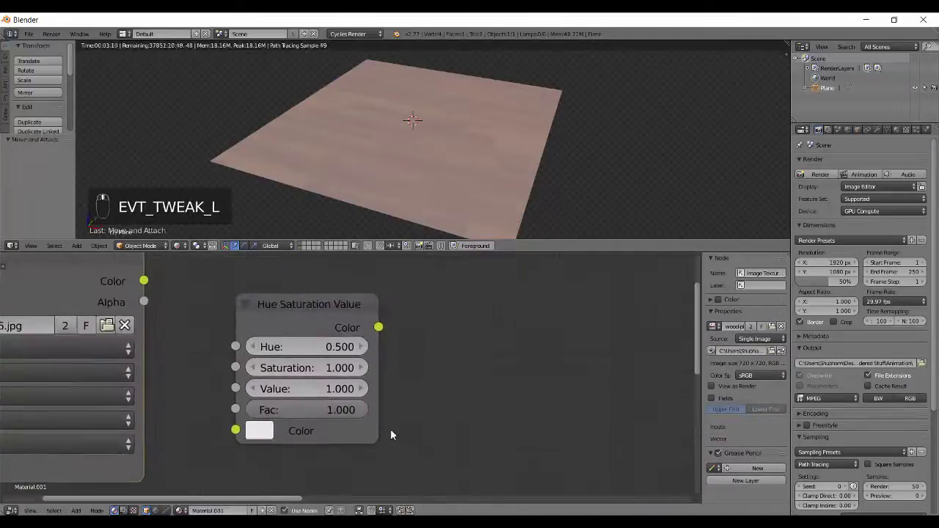
scroll(425, 407, up, 1)
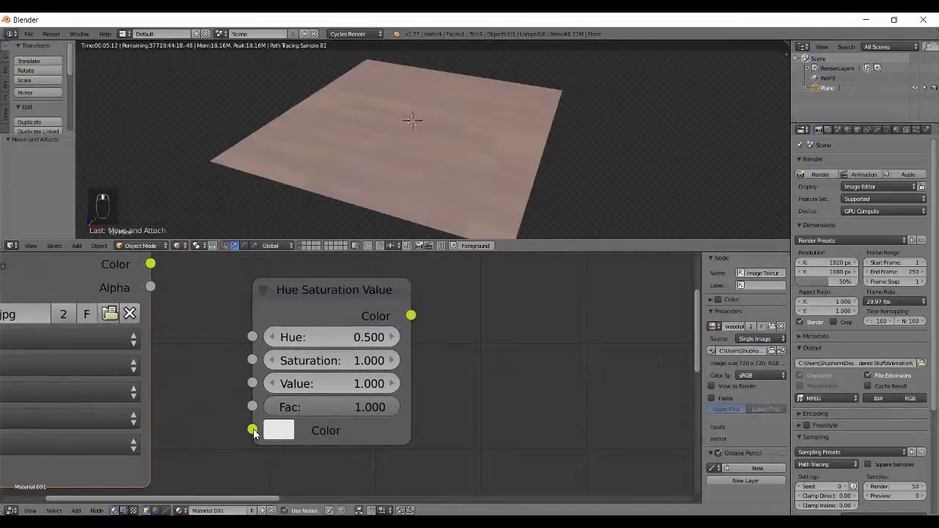
drag(252, 431, 150, 264)
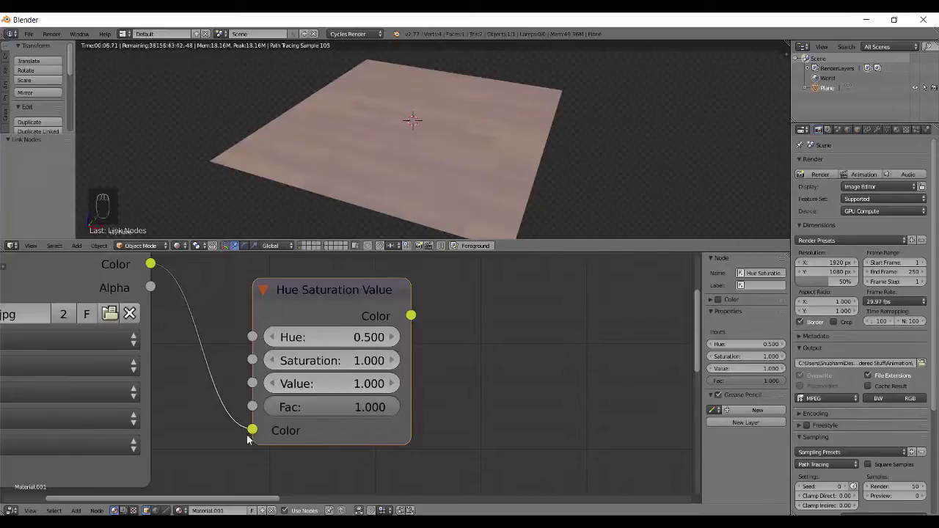
drag(370, 407, 145, 411)
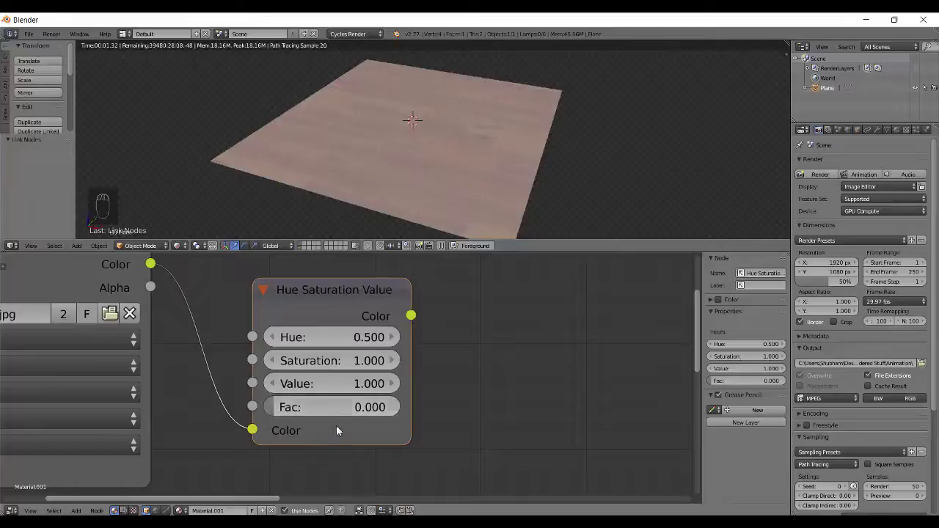
Step: Try Saturation 0, Value 2 and Hue 1 on the Hue Saturation Value node
click(323, 360)
text(2)
key(Return)
click(323, 360)
text(0)
key(Return)
click(331, 384)
text(2)
key(Return)
click(306, 336)
text(1)
key(Return)
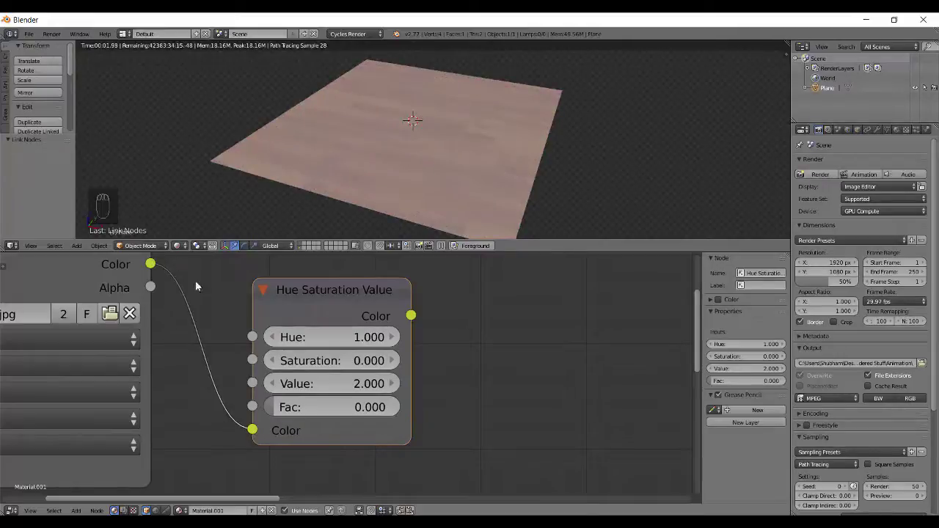
Step: Compare the raw image texture with the Hue Saturation Value output on the floor
drag(411, 315, 528, 300)
click(320, 302)
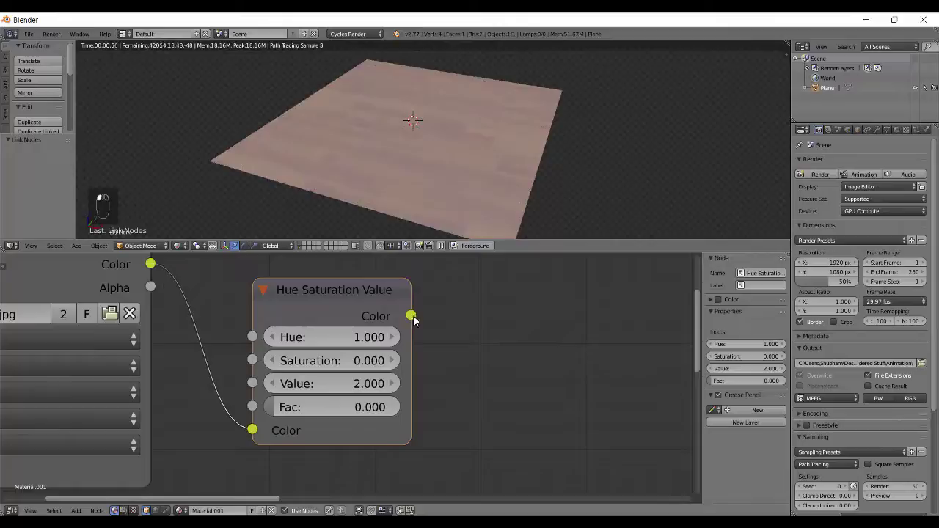
drag(411, 316, 535, 316)
ctrl+shift+click(54, 282)
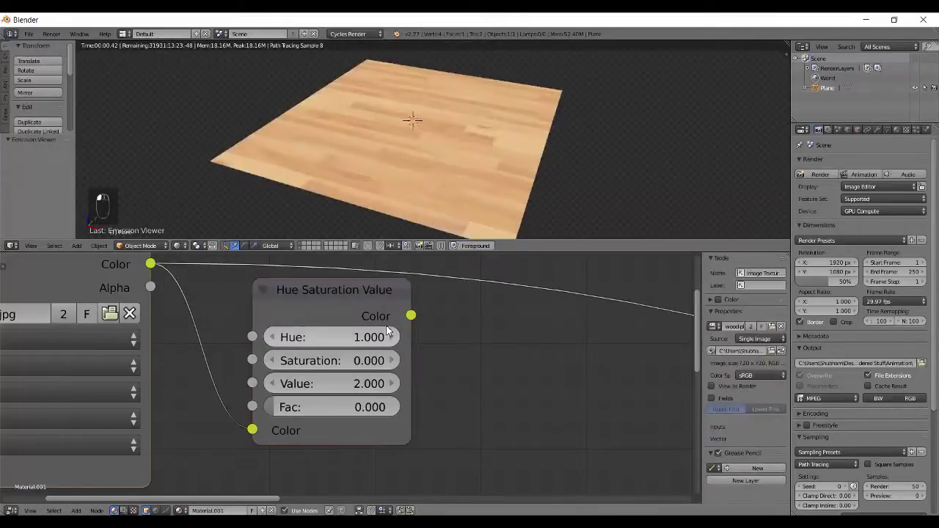
ctrl+shift+click(322, 312)
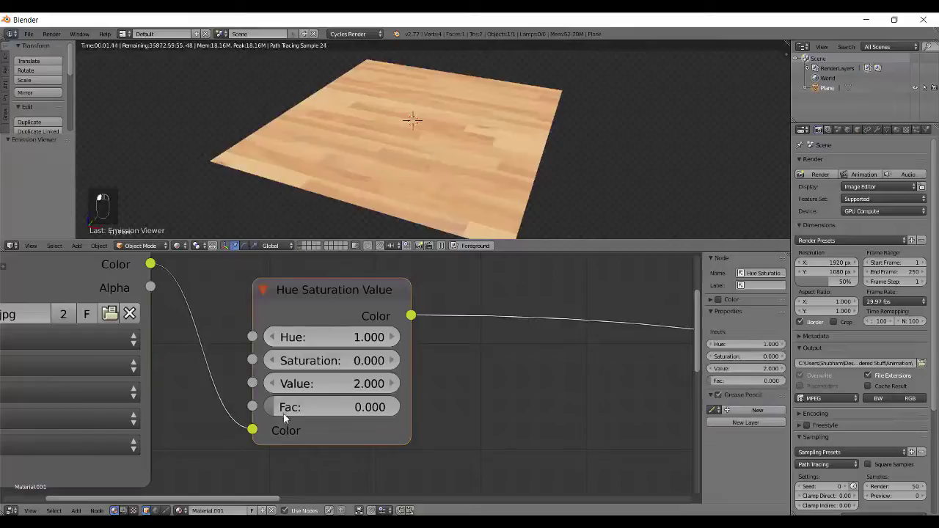
Step: Raise the Hue Saturation Value Fac to 1.000 and move the node up and right
drag(287, 413, 377, 389)
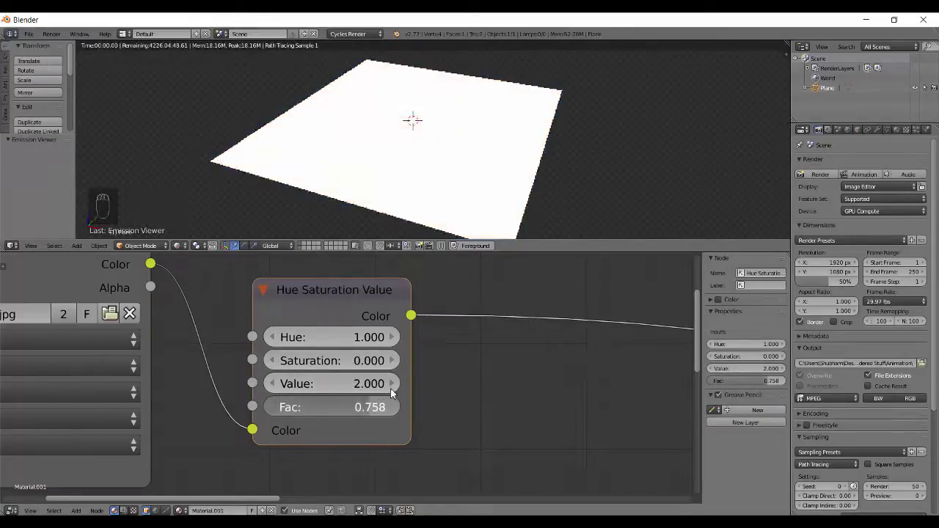
drag(378, 390, 429, 400)
drag(325, 407, 317, 429)
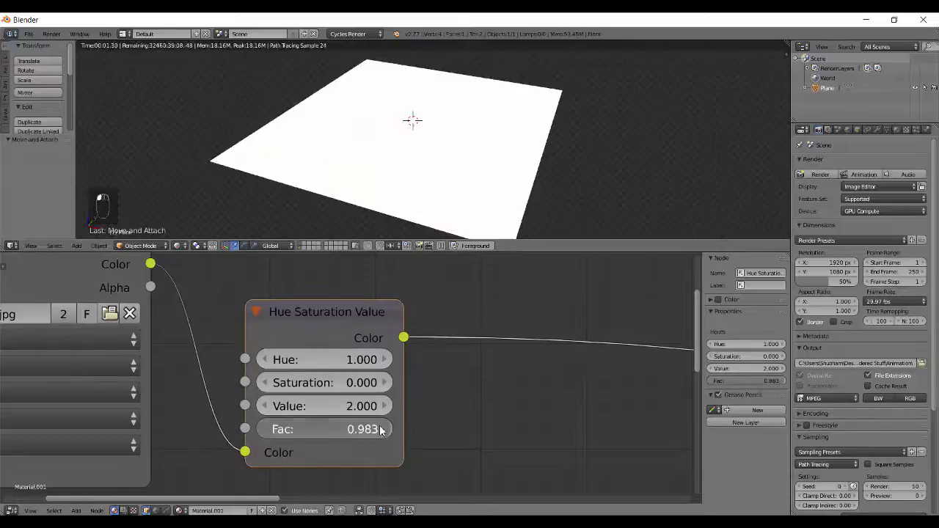
drag(377, 429, 396, 429)
drag(320, 328, 357, 292)
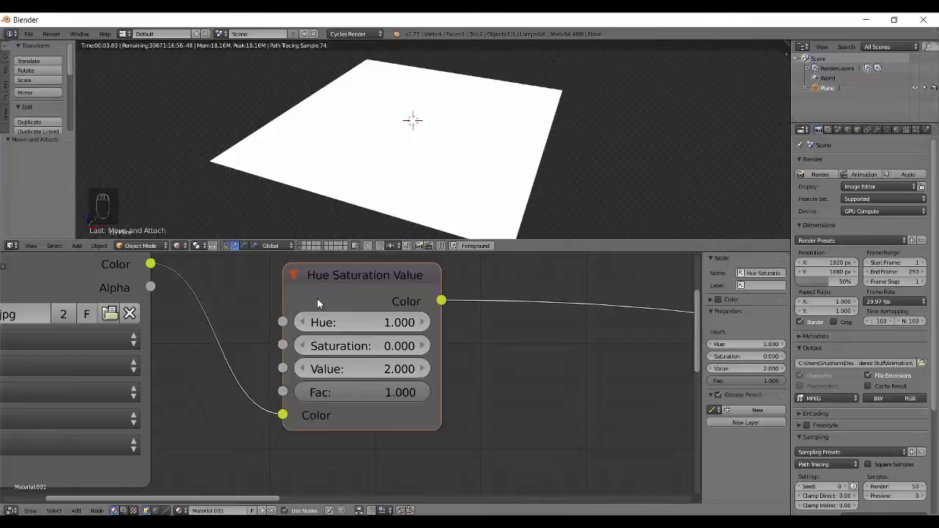
Step: Set Hue 0.5, Saturation 1 and Value 1, then preview the raw image texture
click(359, 328)
text(.5)
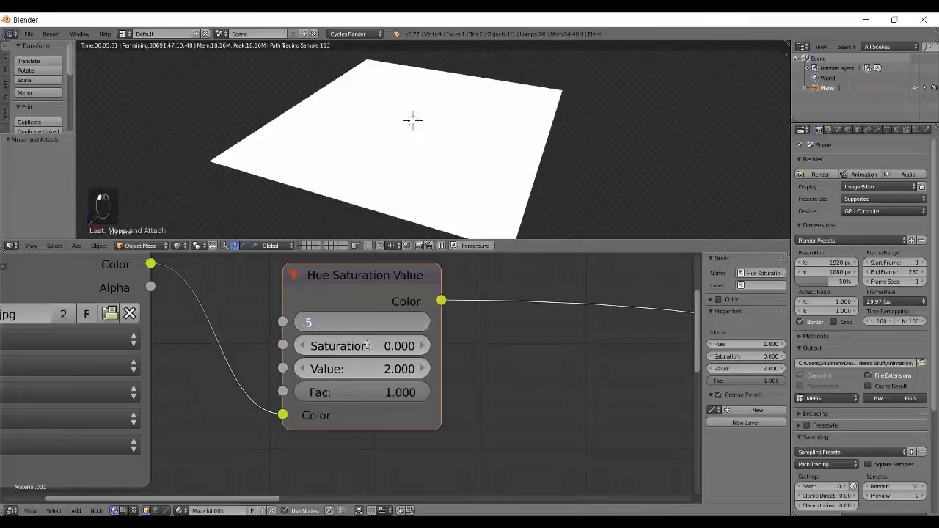
key(Return)
click(367, 346)
text(1)
key(Return)
click(359, 369)
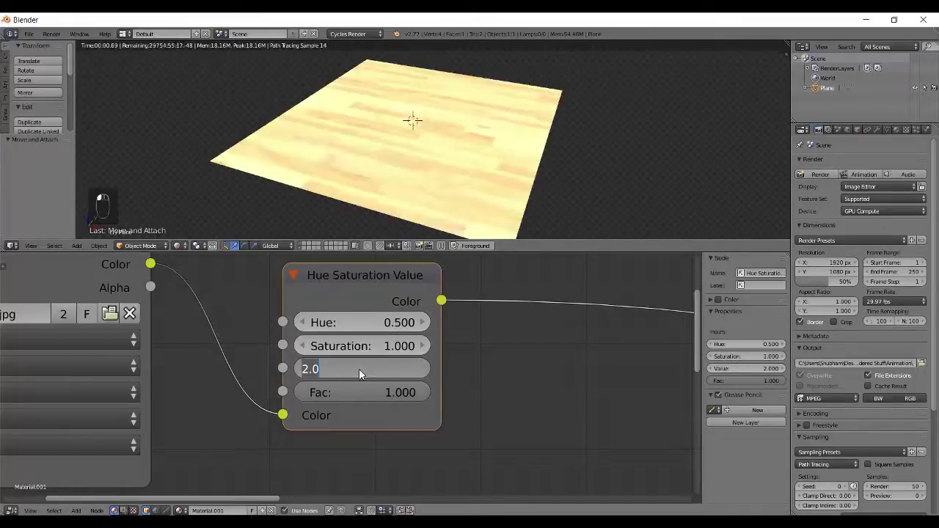
text(1)
key(Return)
ctrl+shift+click(77, 277)
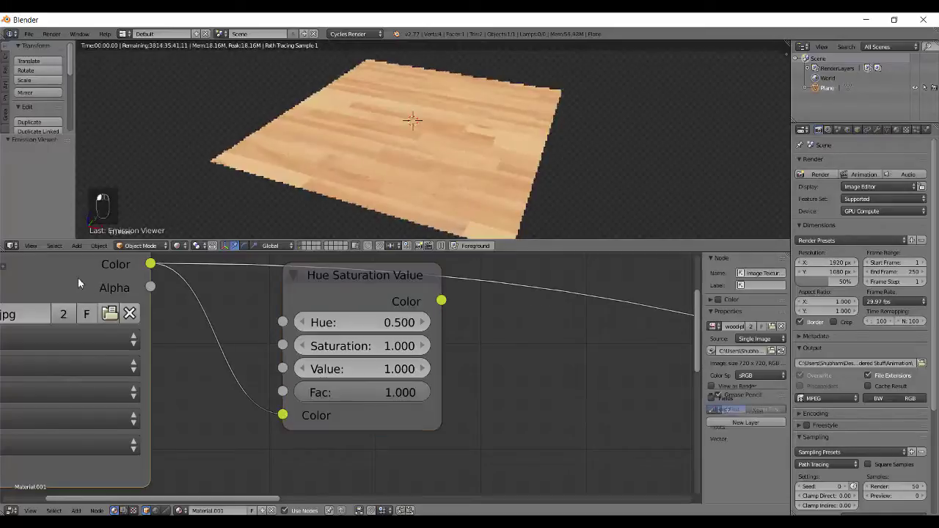
Step: Preview the Hue Saturation Value node on the floor, trying Hue 0 (blue) and a purple tint
ctrl+shift+click(350, 281)
ctrl+shift+click(77, 294)
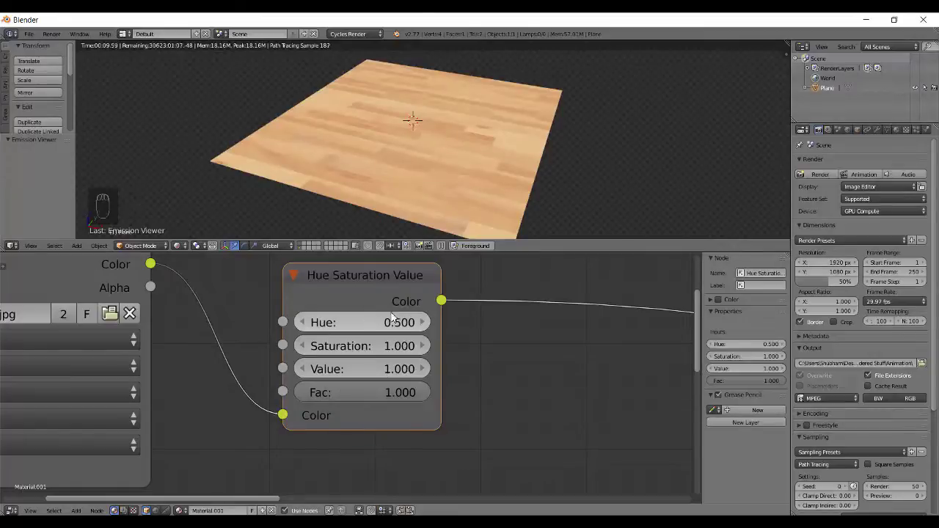
drag(395, 325, 377, 328)
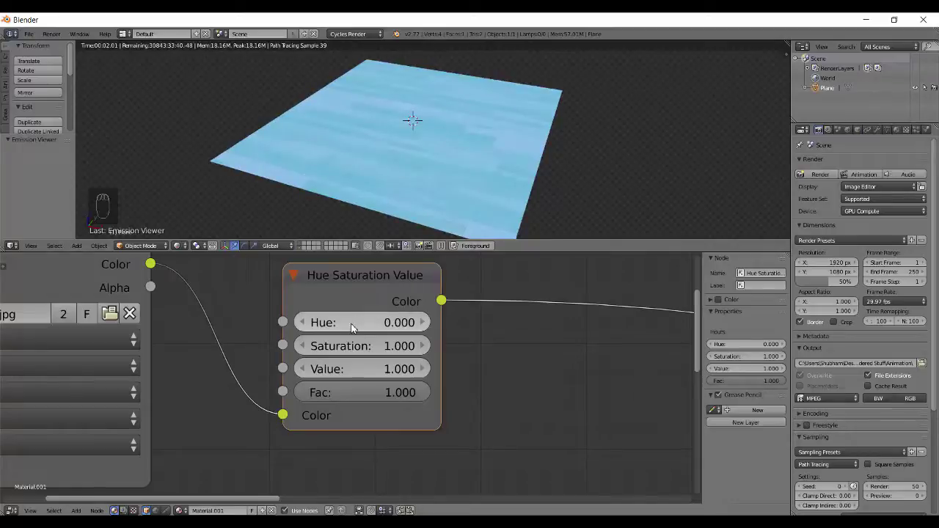
click(355, 322)
key(Return)
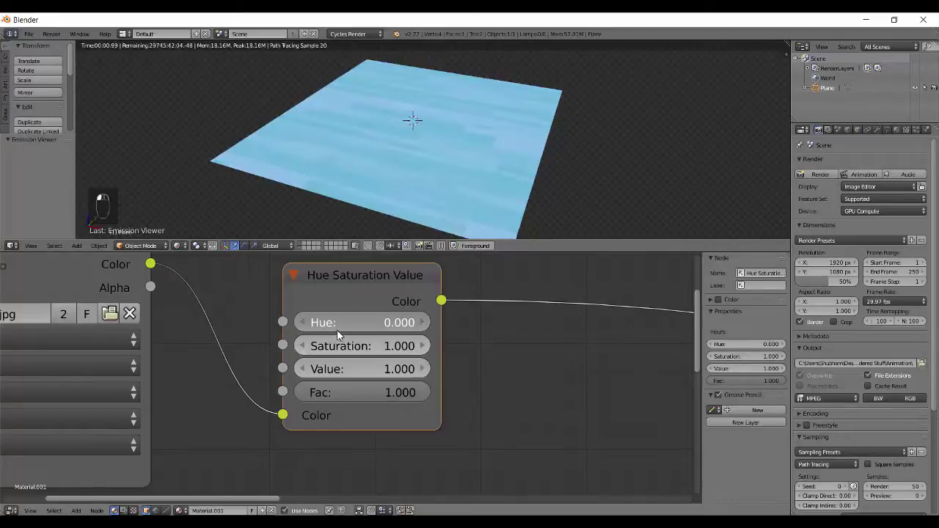
mouse_move(337, 329)
mouse_down()
mouse_move(421, 336)
mouse_move(396, 344)
mouse_move(408, 323)
mouse_up()
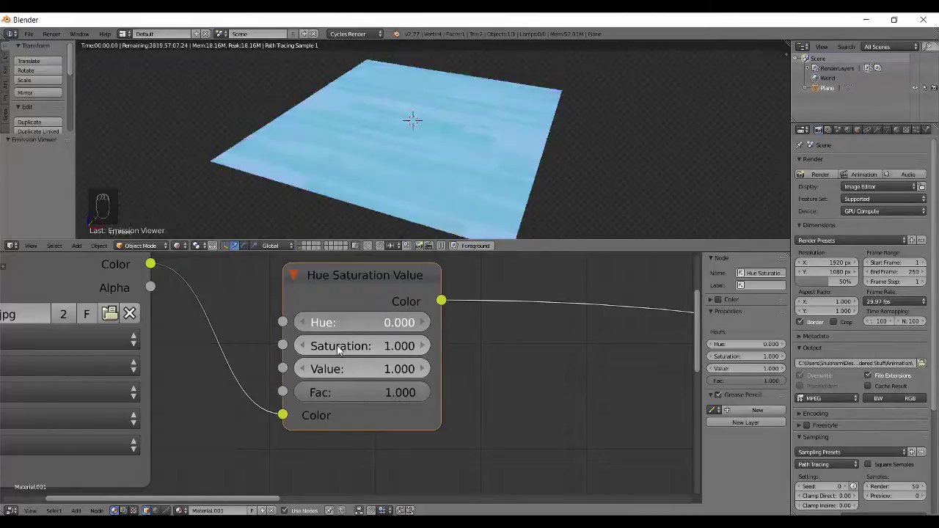
Step: Try Hue 0.66, which turns the floor green, then undo it
key(BackSpace)
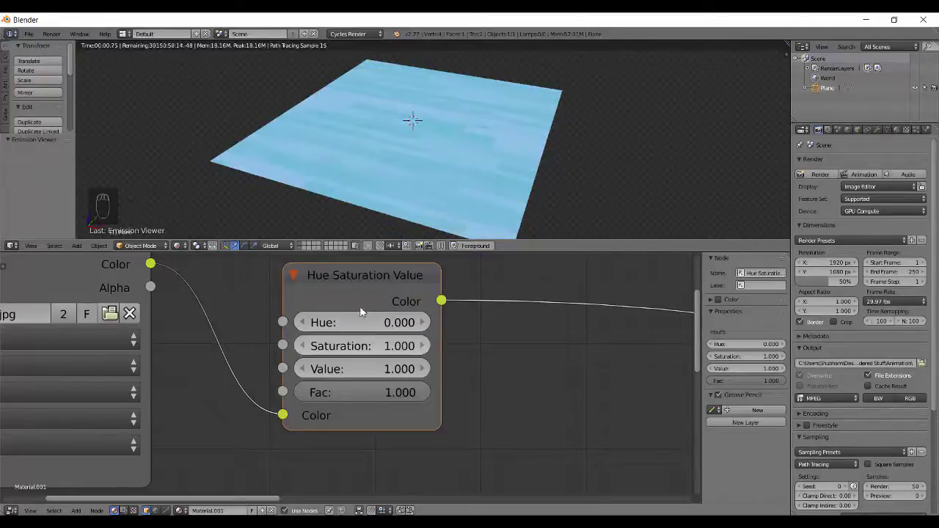
click(342, 320)
text(0.66)
key(Return)
key(ctrl+z)
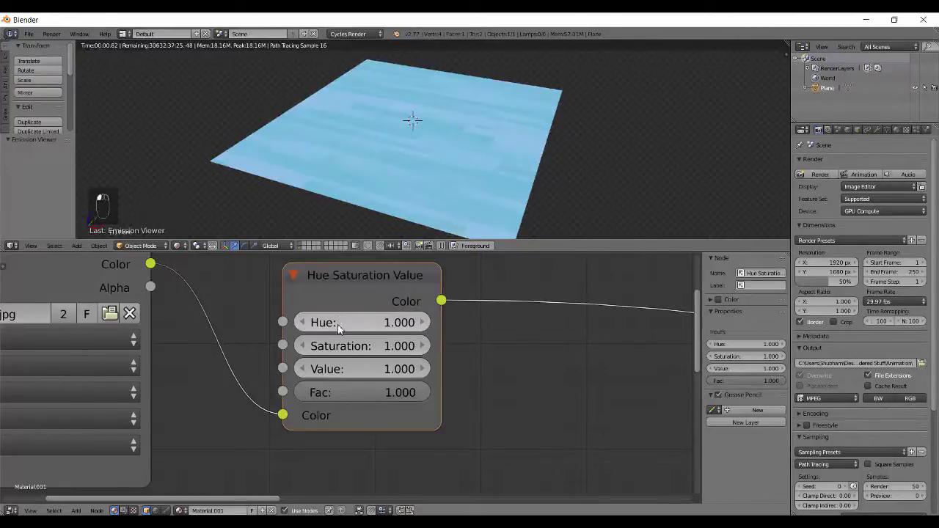
Step: Sweep Hue toward 0.86 and back to 0, then set Hue to 0.5 to restore the wood colour
drag(385, 325, 281, 347)
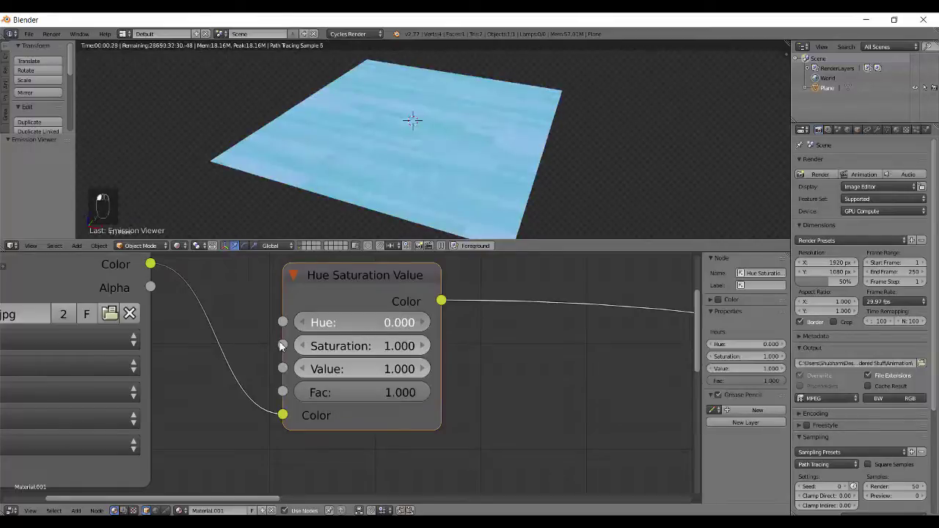
drag(366, 325, 356, 326)
click(381, 325)
text(0.5)
key(Return)
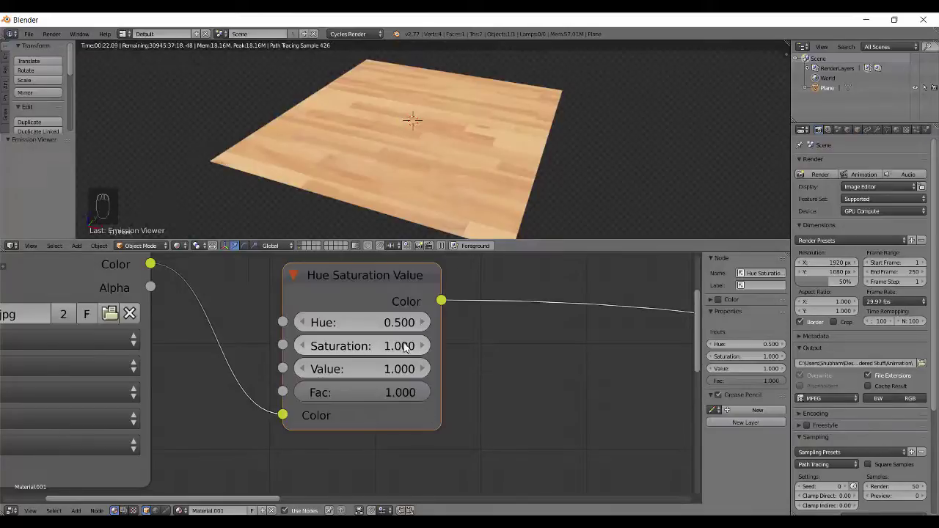
drag(405, 348, 350, 356)
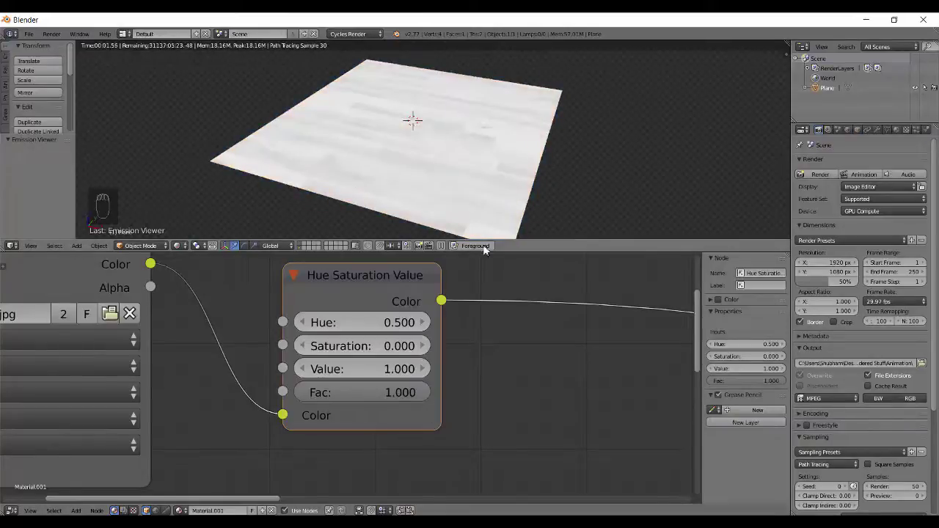
drag(367, 345, 449, 345)
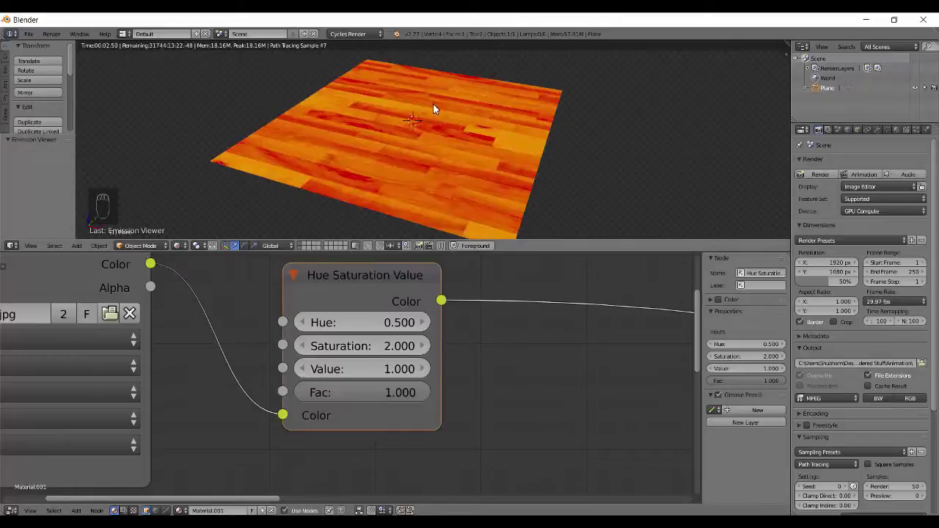
mouse_move(430, 149)
middle_down()
mouse_move(415, 168)
mouse_move(442, 140)
middle_up()
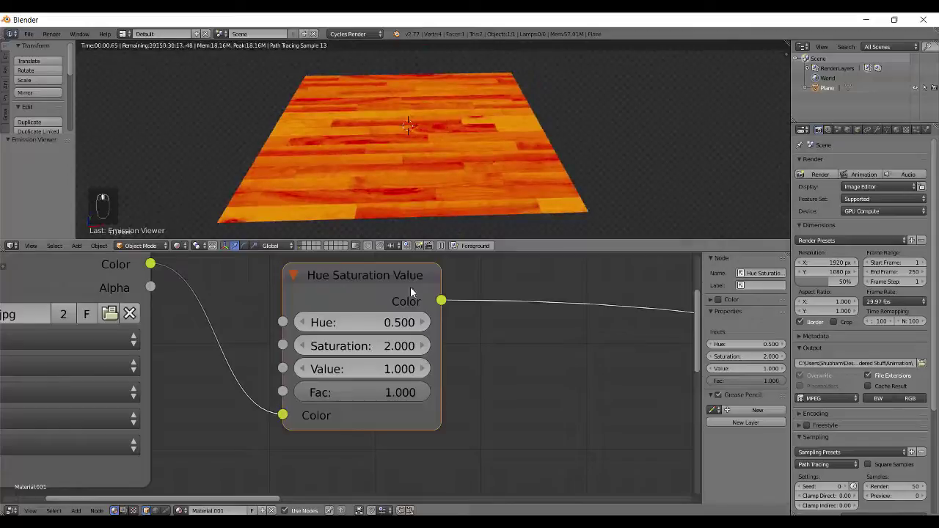
click(376, 347)
text(1)
key(Return)
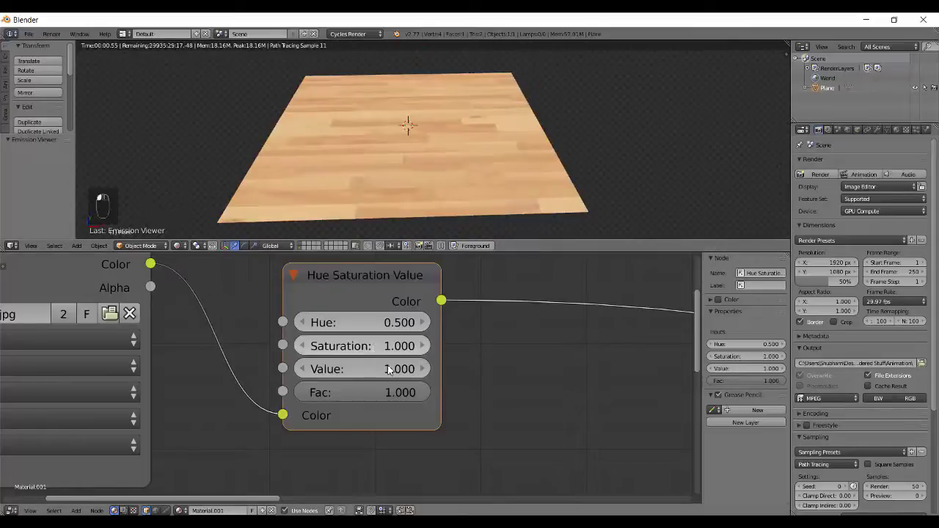
click(336, 373)
text(2)
key(Return)
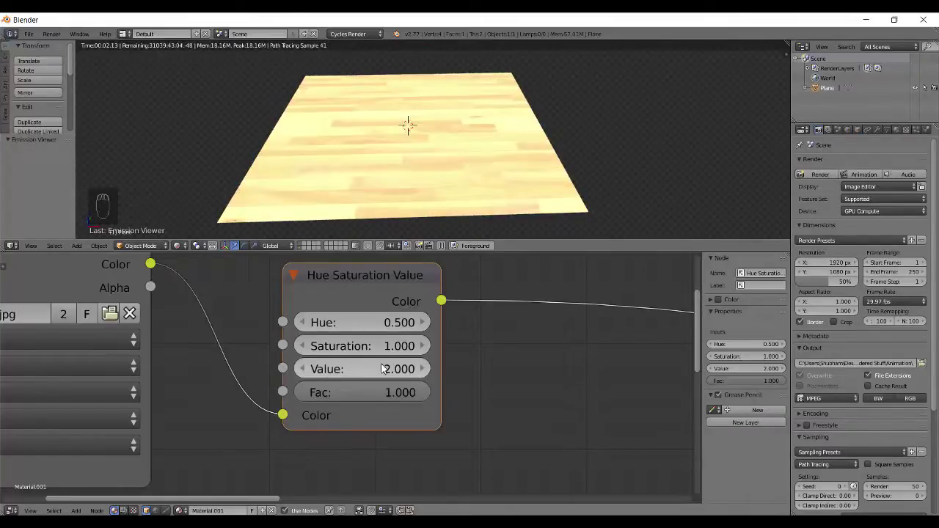
click(382, 368)
key(Return)
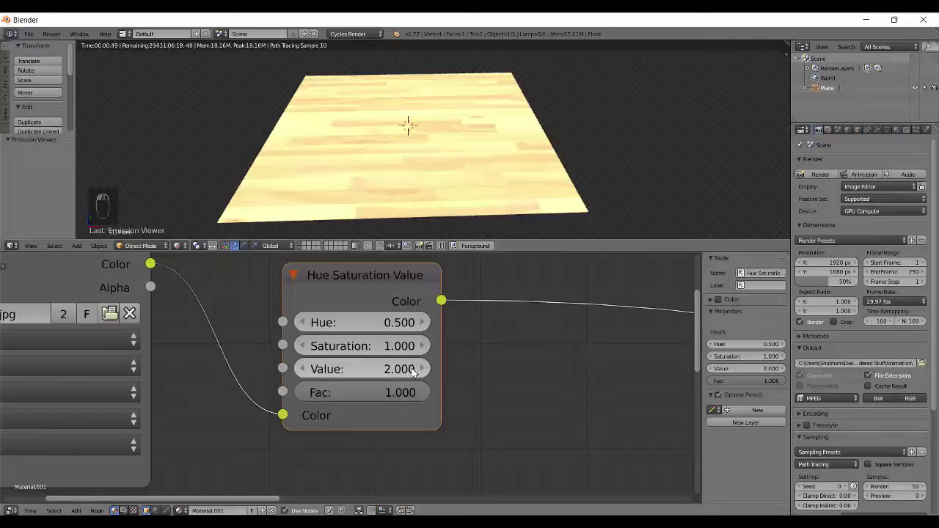
click(413, 372)
text(0)
key(Return)
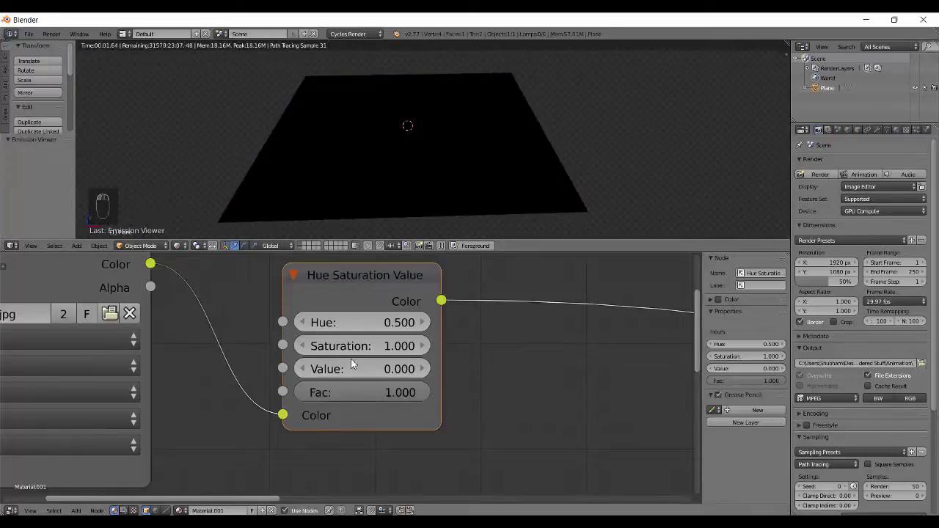
click(352, 366)
text(1)
key(Return)
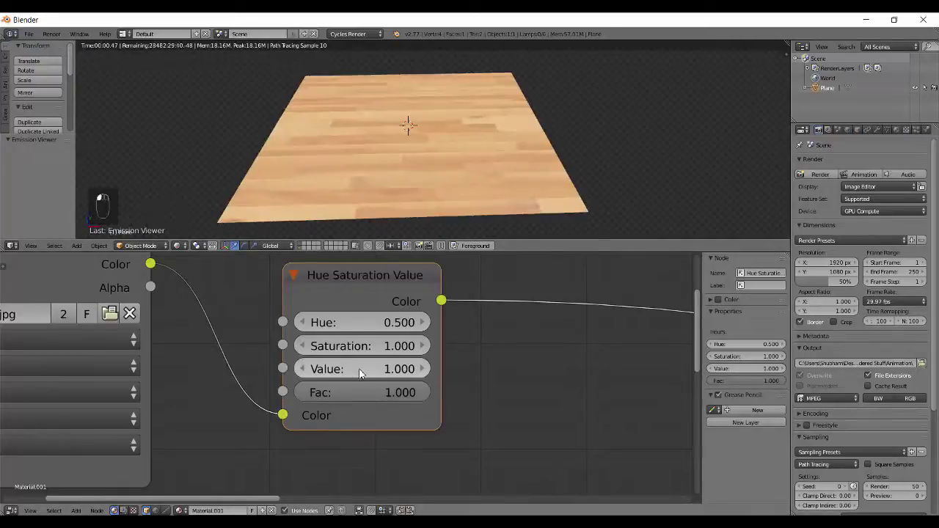
scroll(477, 409, down, 1)
Step: Pan across the Diffuse, Glossy and Mix Shader nodes and move RGB Curves toward the centre
scroll(436, 409, down, 2)
middle_drag(337, 344, 211, 299)
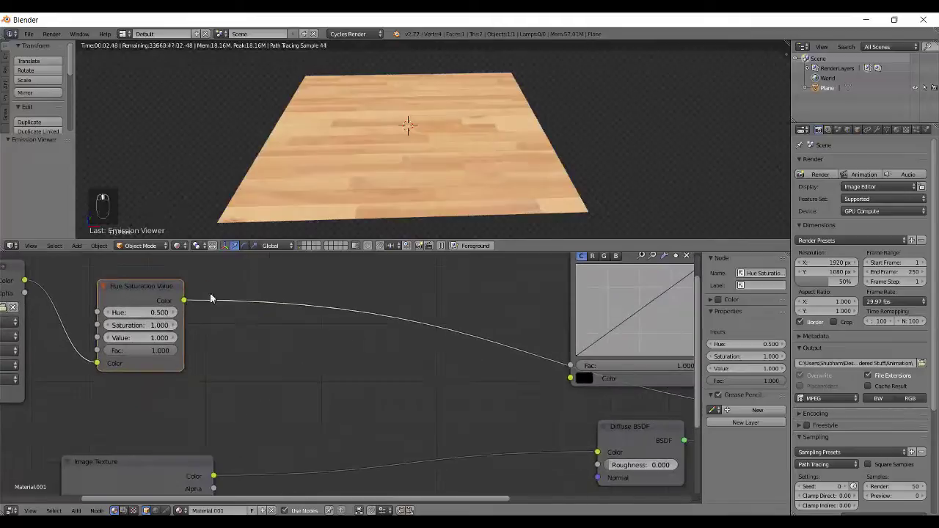
middle_drag(430, 308, 318, 487)
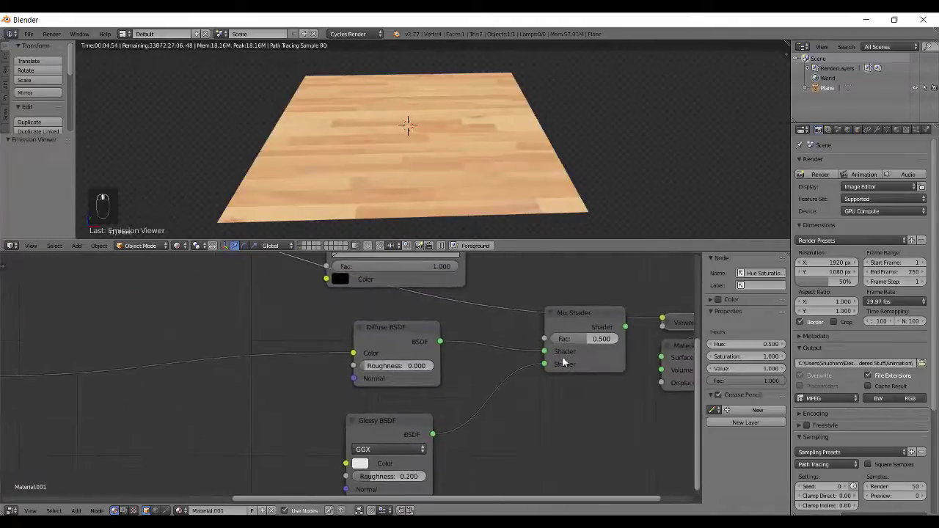
mouse_move(157, 341)
middle_down()
mouse_move(351, 294)
mouse_move(325, 341)
mouse_move(334, 422)
middle_up()
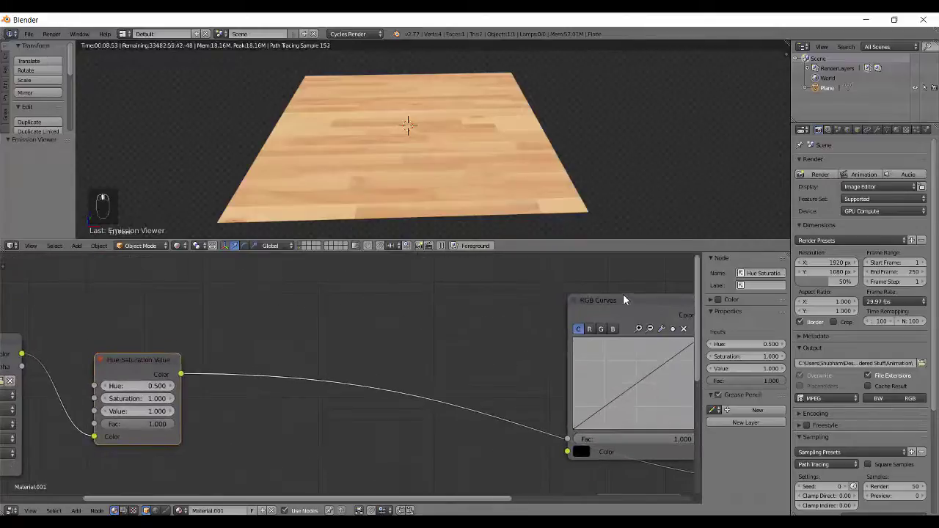
drag(623, 298, 349, 286)
mouse_move(528, 362)
middle_down()
mouse_move(428, 388)
mouse_move(451, 399)
middle_up()
scroll(447, 375, up, 2)
scroll(451, 395, down, 1)
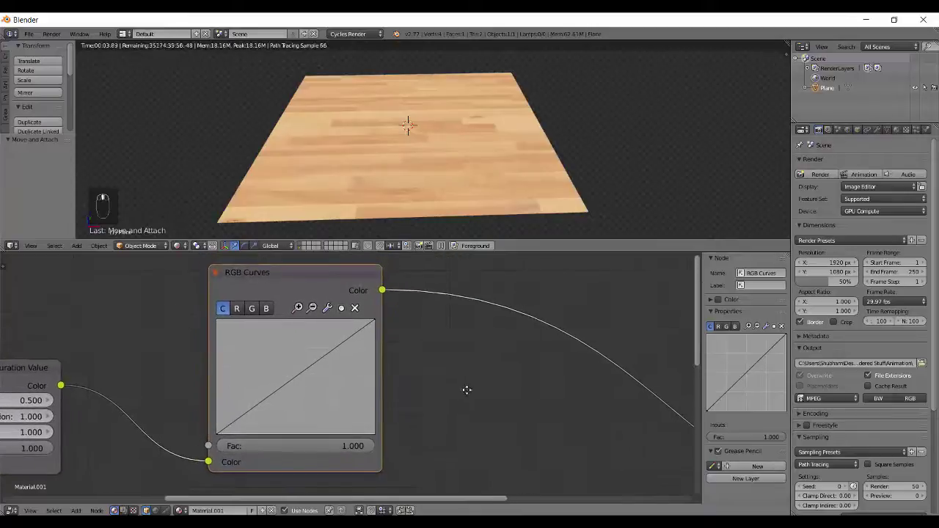
scroll(467, 385, up, 1)
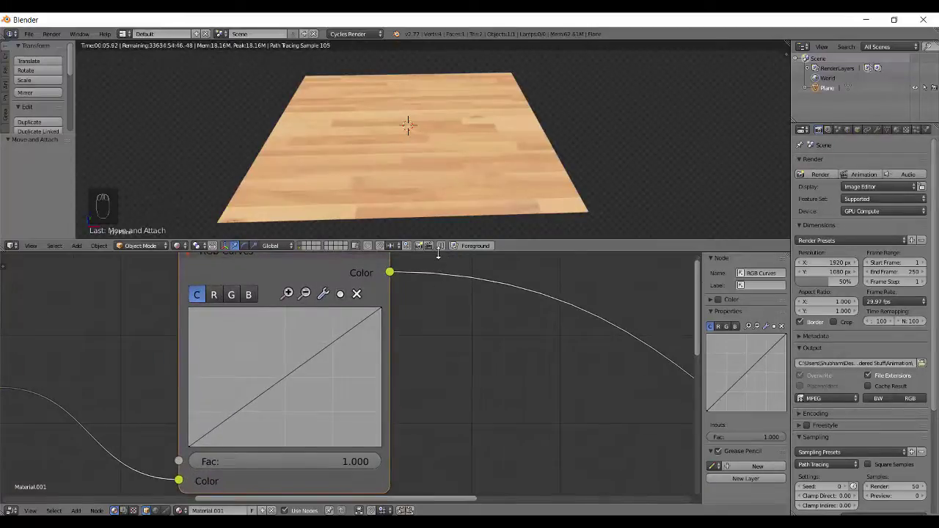
Step: Enlarge the node editor and inspect the individual and blue channel curves before returning to combined
drag(438, 253, 438, 198)
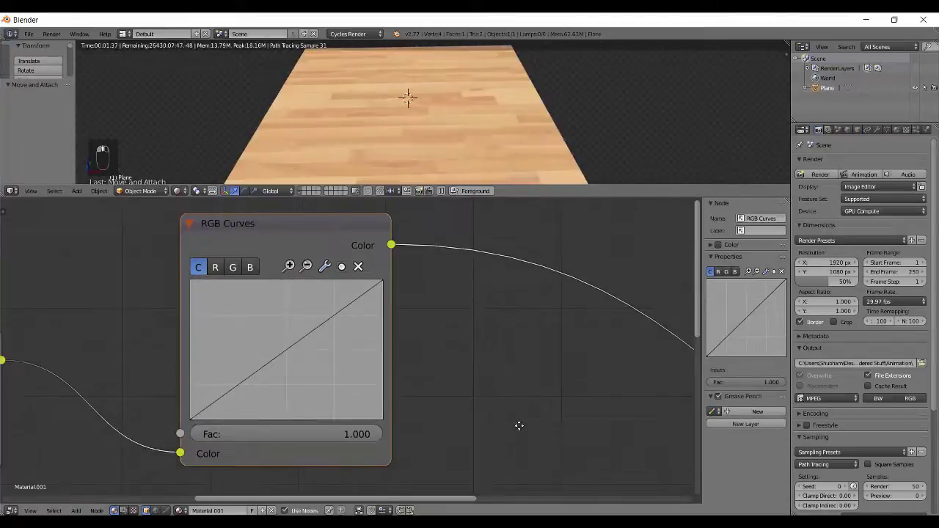
middle_drag(518, 426, 521, 430)
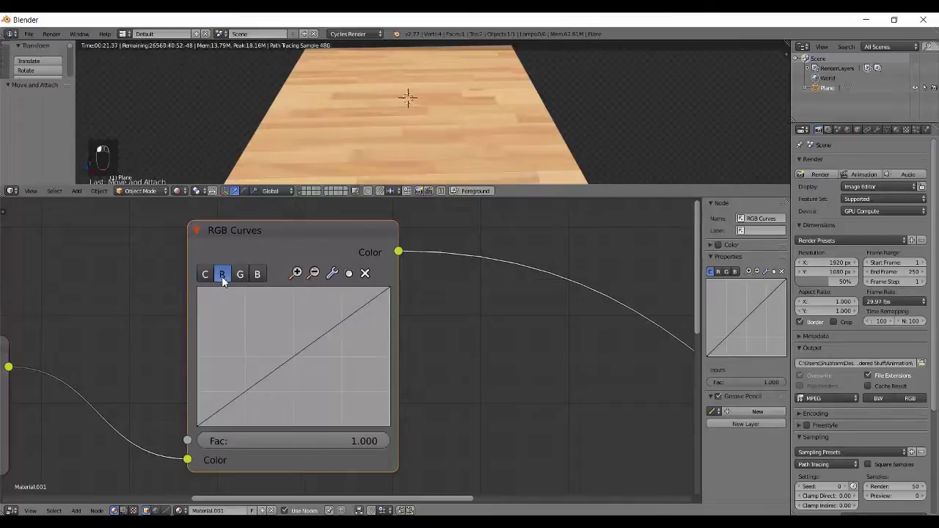
click(240, 274)
click(257, 274)
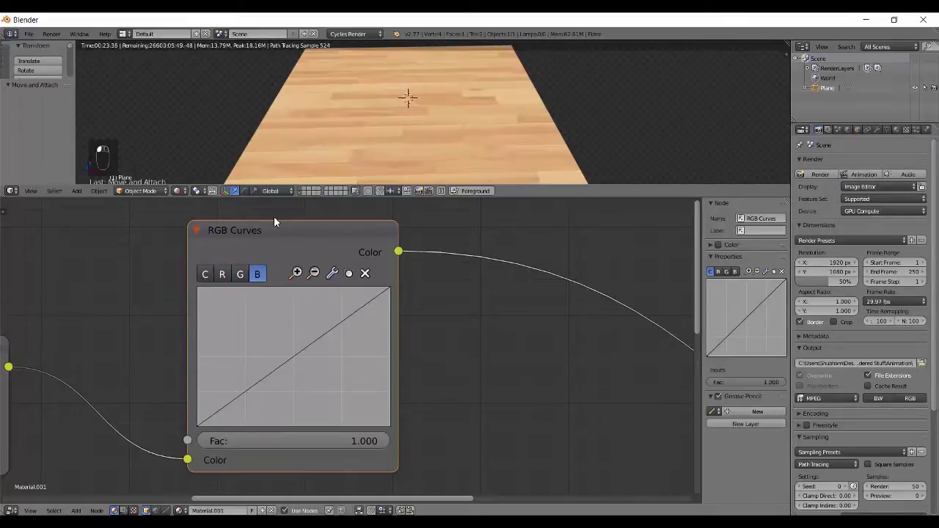
click(210, 278)
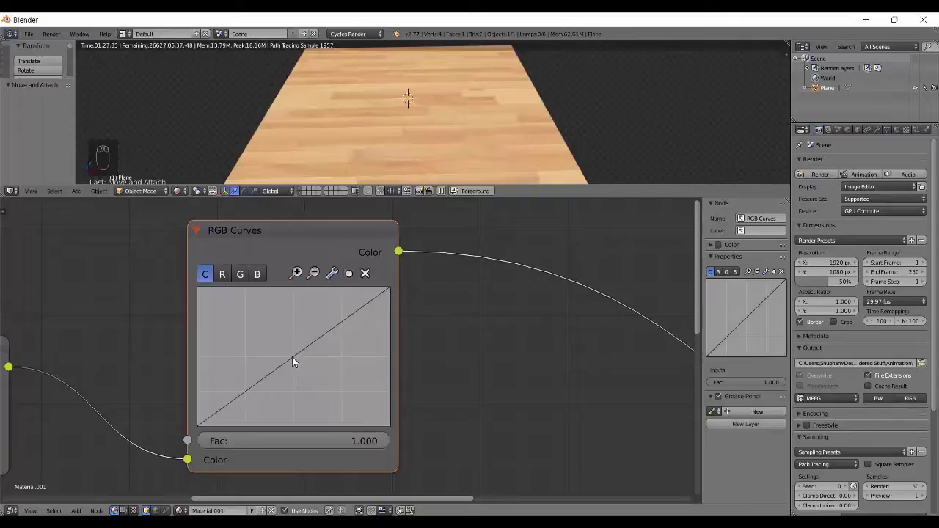
Step: Add a Vector Handle curve point and drag it toward the middle, about 0.50/0.24
drag(292, 357, 244, 321)
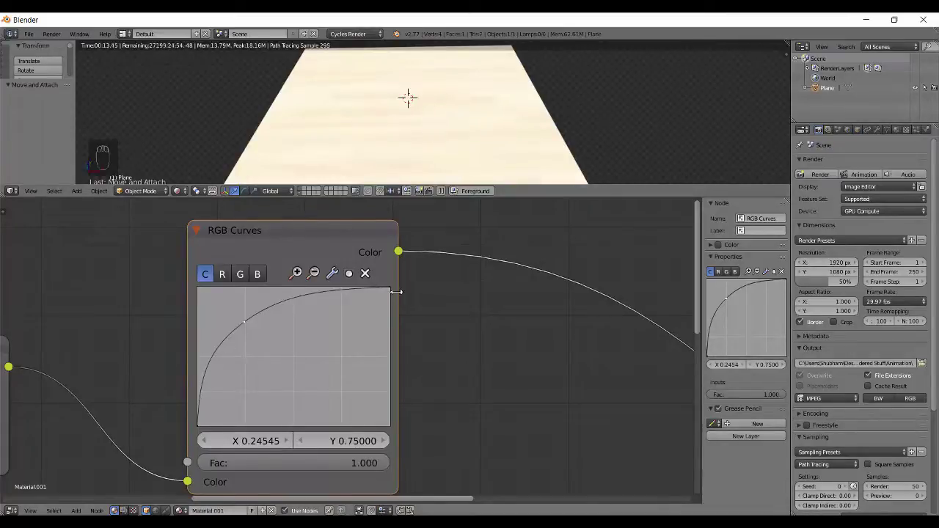
click(331, 273)
click(402, 290)
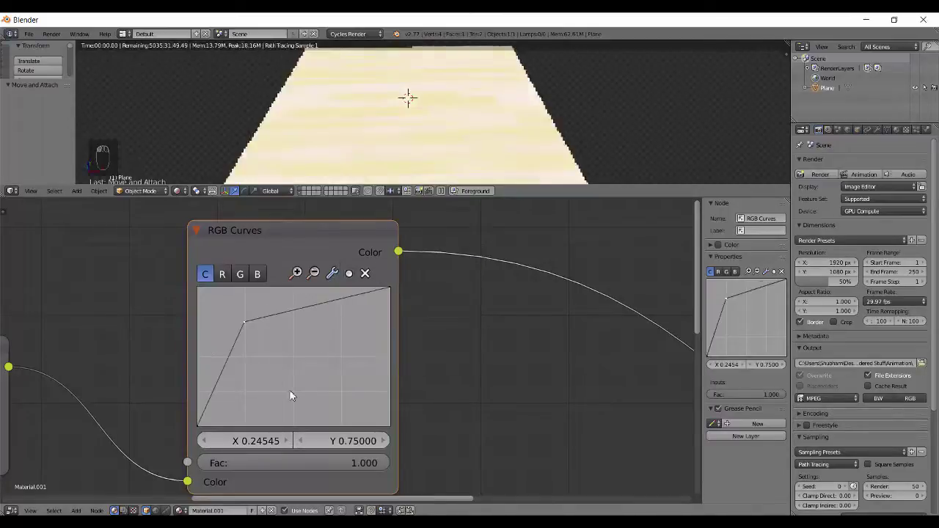
drag(242, 322, 252, 325)
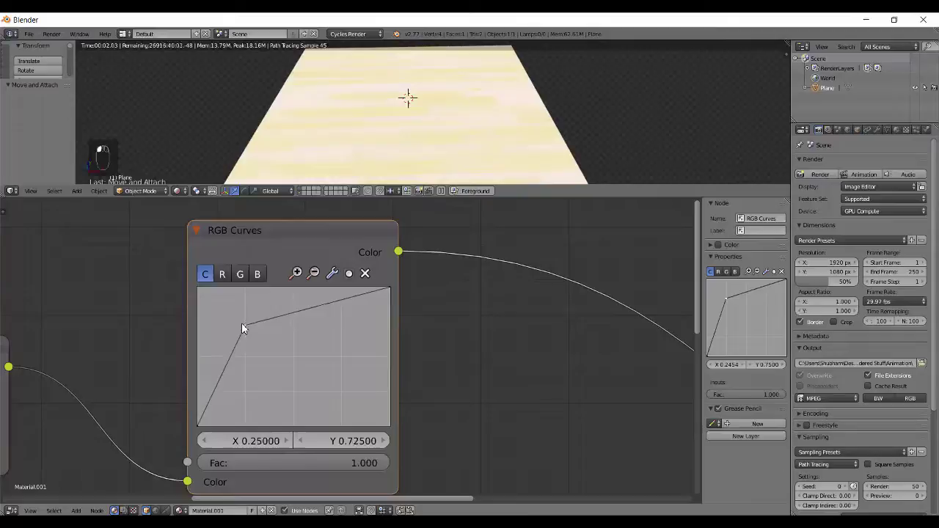
drag(242, 324, 243, 321)
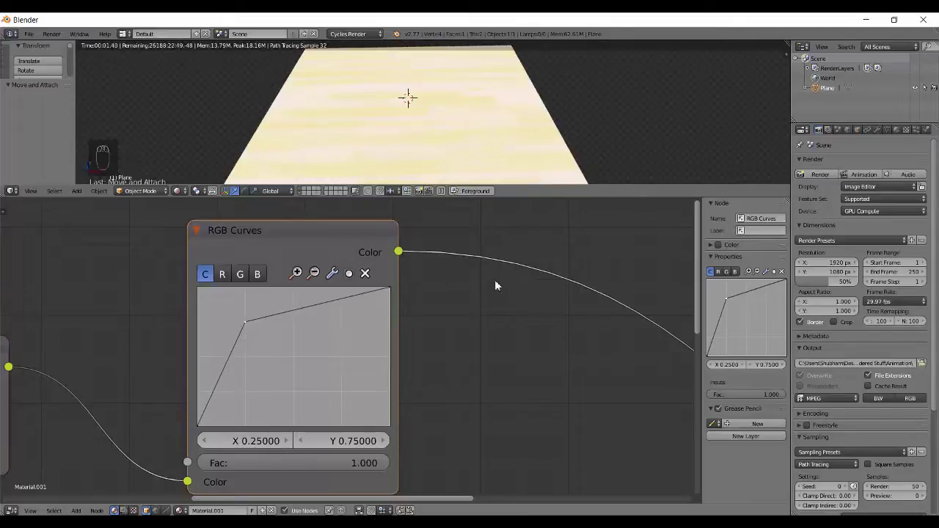
mouse_move(245, 328)
mouse_down()
mouse_move(303, 359)
mouse_move(293, 397)
mouse_up()
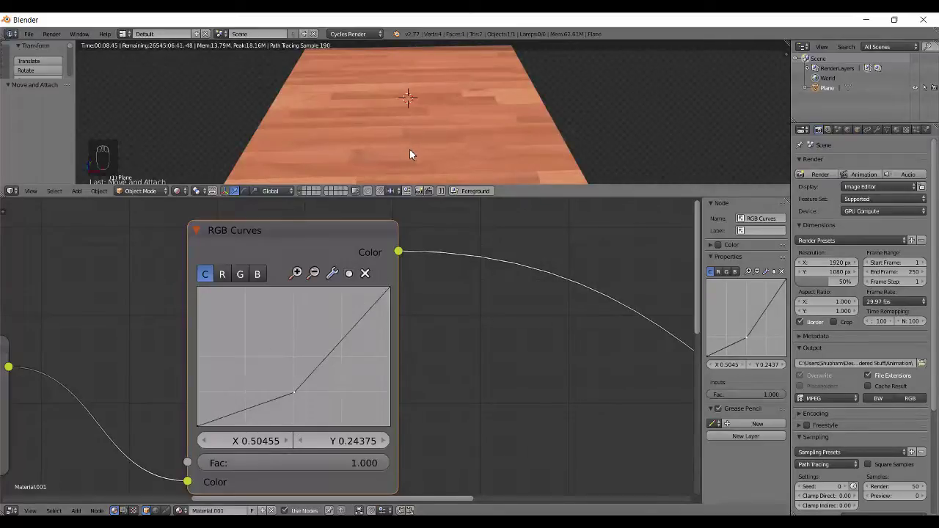
Step: Try different curve point positions, typing Y 2.25 and dragging it between about 0.45 and 0.51
click(352, 439)
text(2)
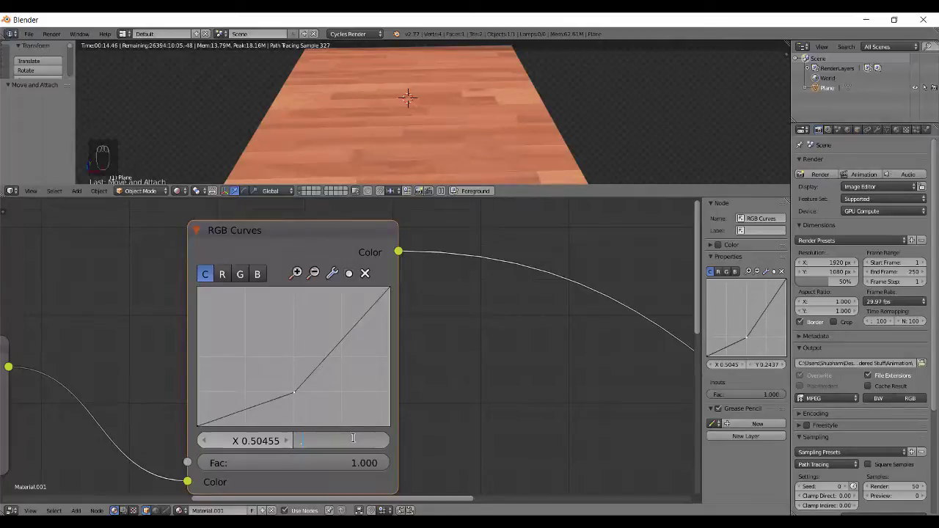
text(.25)
key(Return)
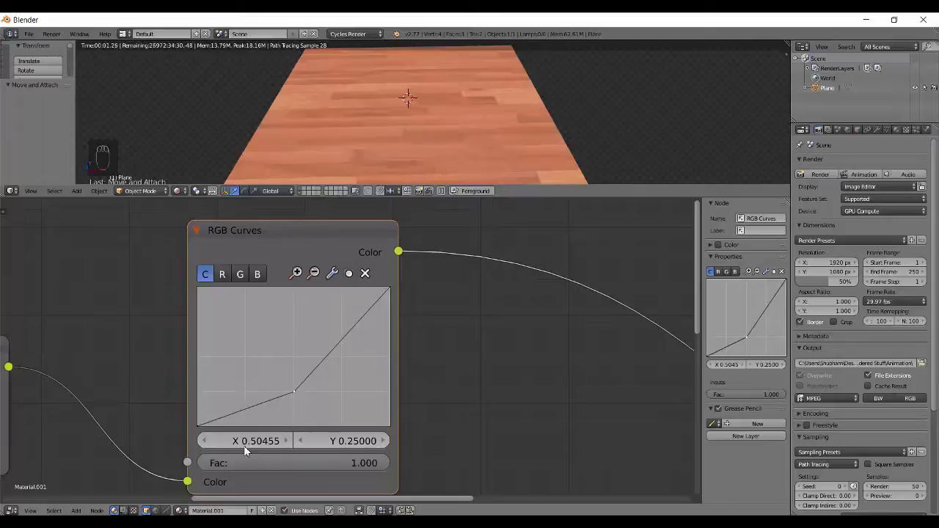
drag(244, 445, 236, 438)
drag(334, 440, 370, 435)
drag(273, 443, 262, 446)
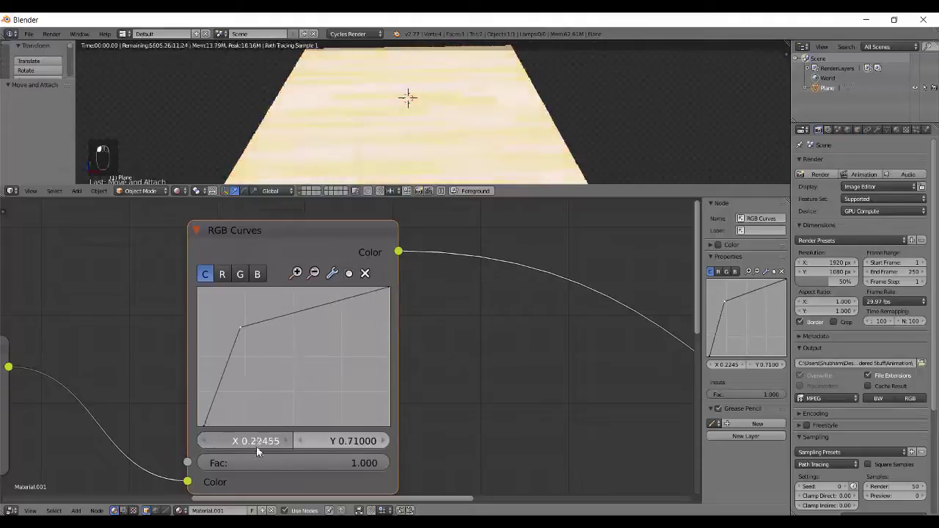
drag(355, 439, 340, 446)
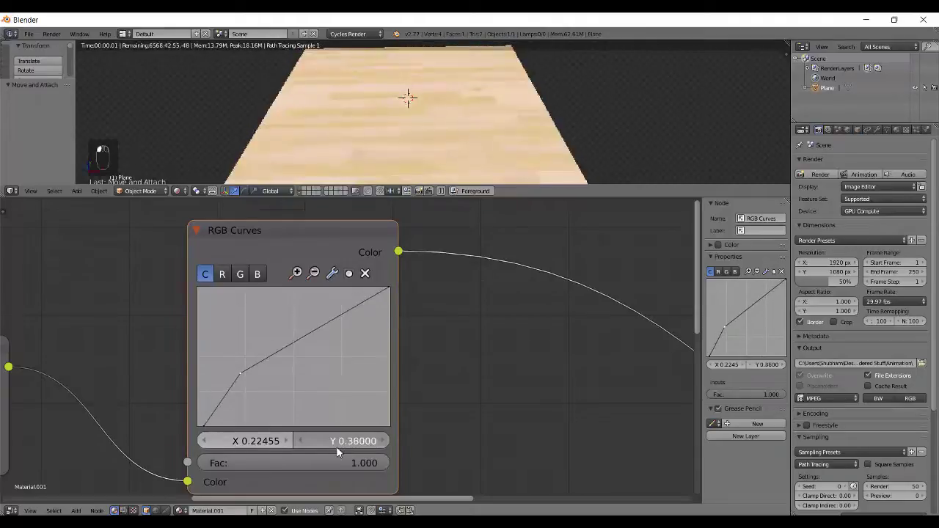
drag(244, 442, 258, 441)
Step: Set the curve point's X to 0.5 and Y to 0.5, straightening the curve
click(235, 440)
text(0.5)
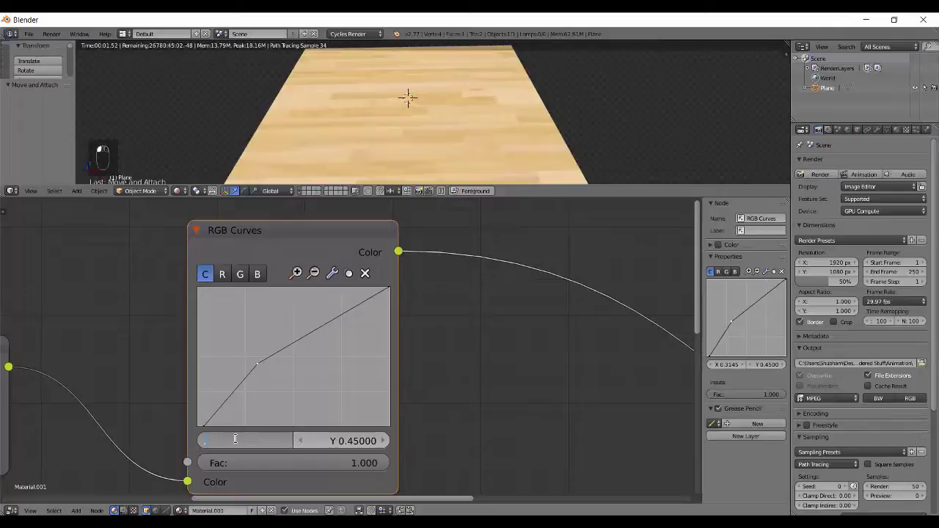
key(Return)
click(358, 444)
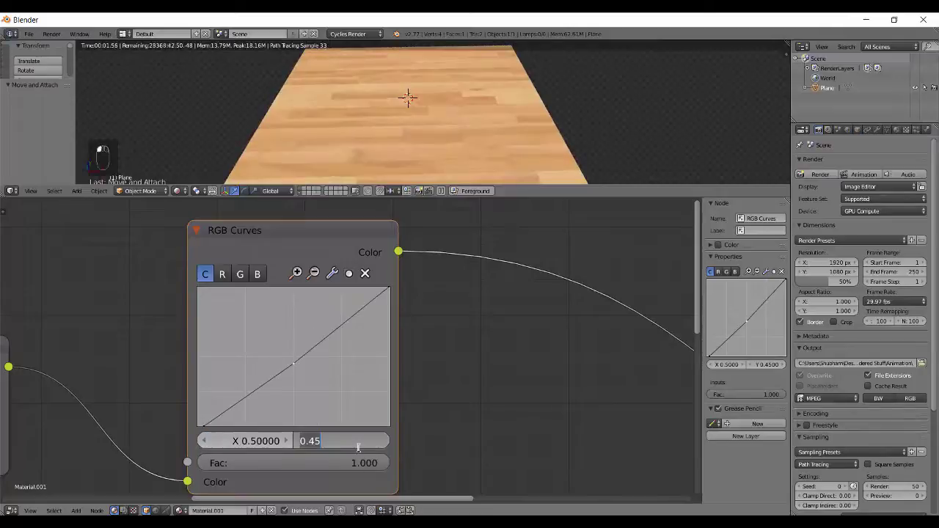
text(0.5)
key(Return)
Step: Deselect the curve point, drag the RGB Curves Fac to -1, then set it to 0
click(226, 339)
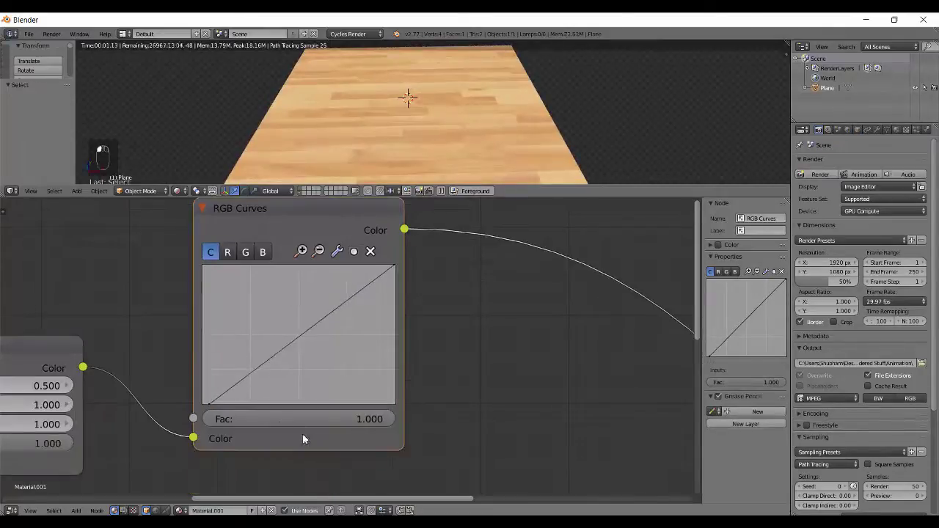
drag(368, 417, 146, 417)
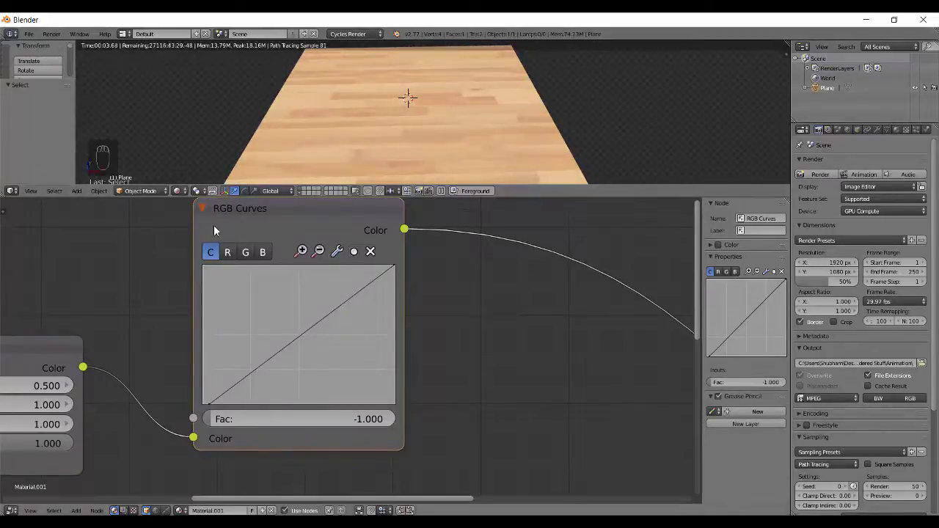
double_click(273, 419)
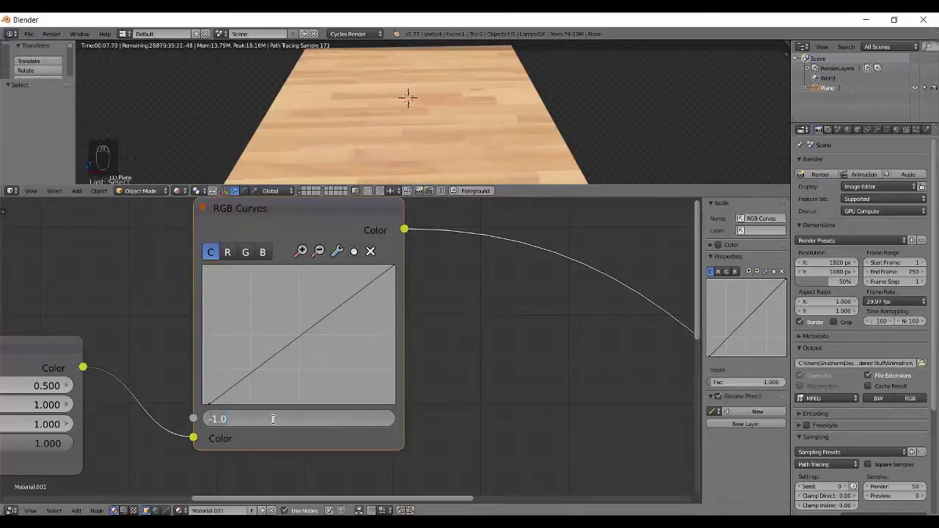
text(0)
key(Return)
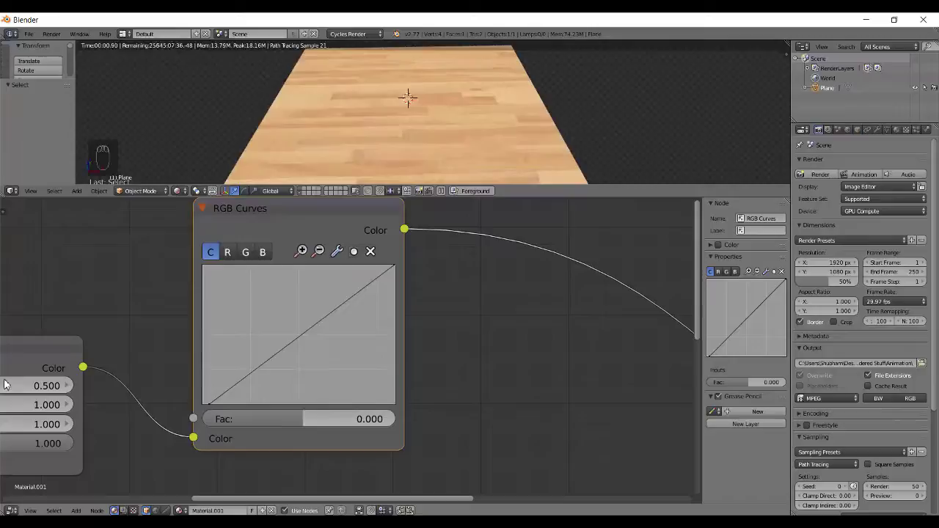
Step: Preview Hue Saturation Value on the floor and arrange it beside the RGB Curves node
ctrl+shift+click(15, 346)
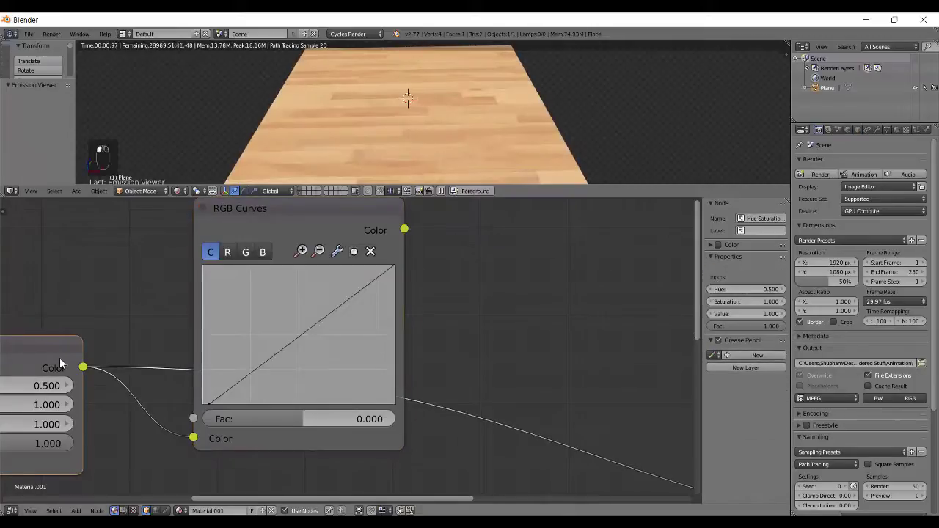
drag(20, 343, 128, 275)
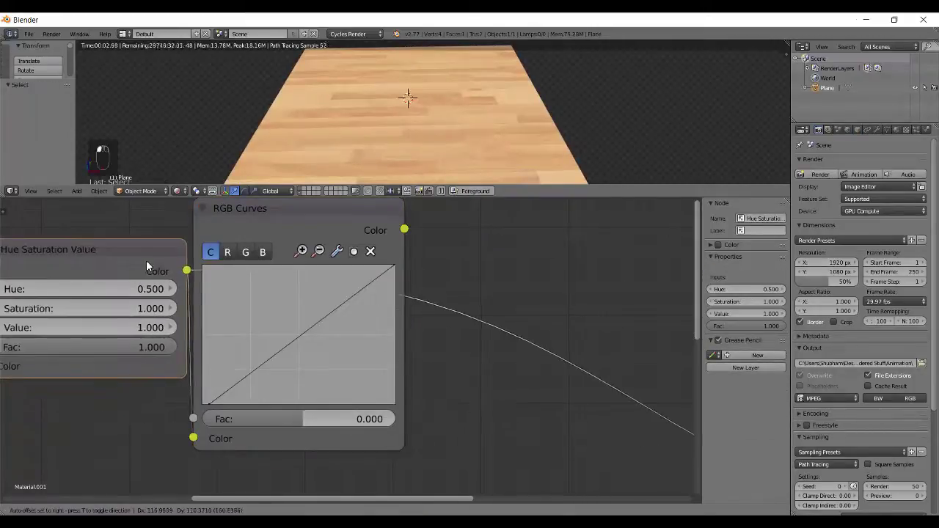
drag(257, 210, 341, 215)
drag(85, 258, 67, 268)
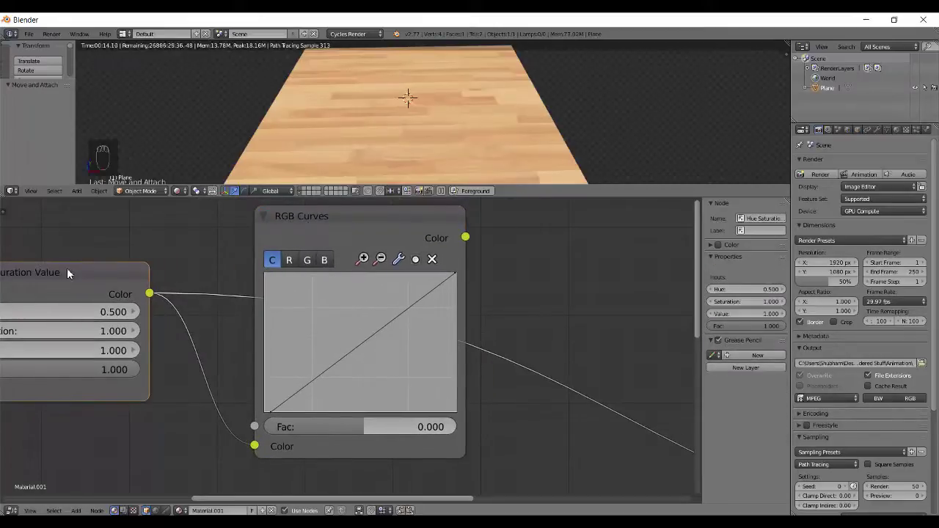
drag(82, 274, 212, 246)
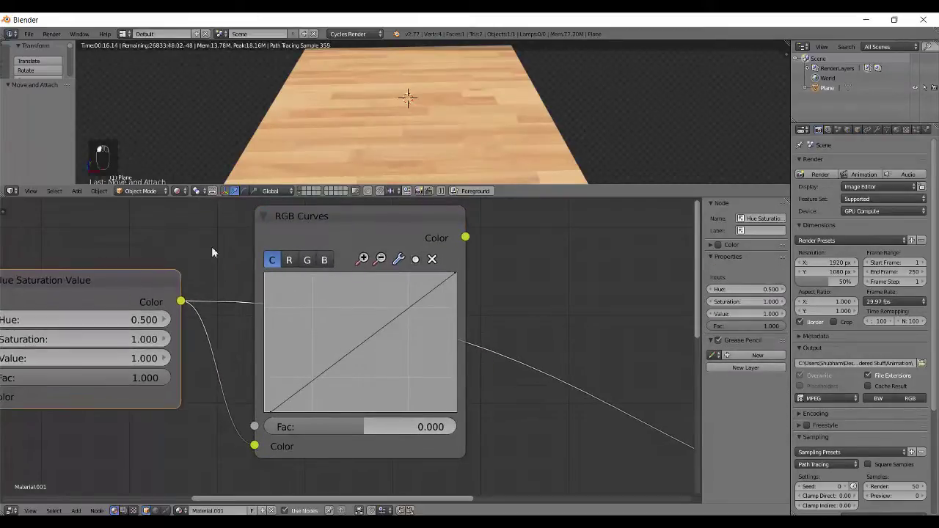
drag(280, 214, 287, 215)
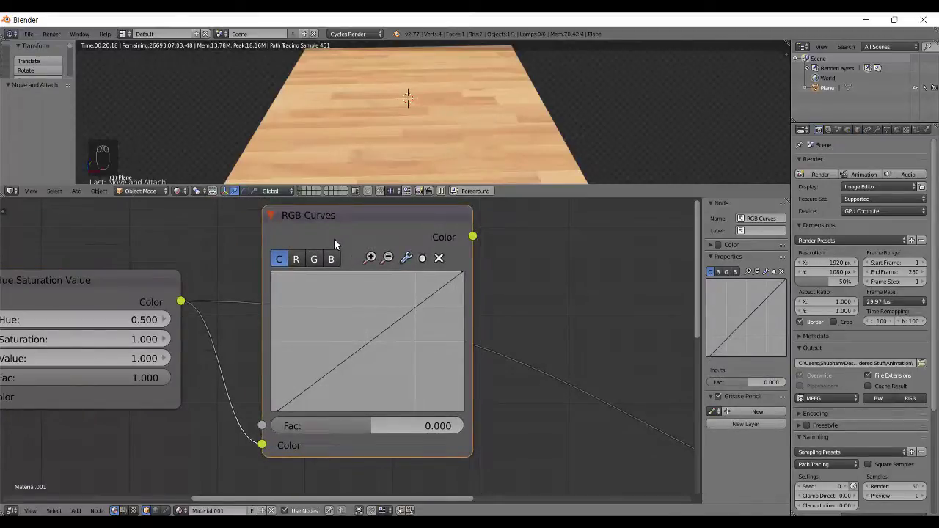
Step: Bend the curve sharply upward, raise Fac to 1, and preview RGB Curves, then the wood colours
drag(374, 339, 295, 292)
drag(330, 320, 302, 297)
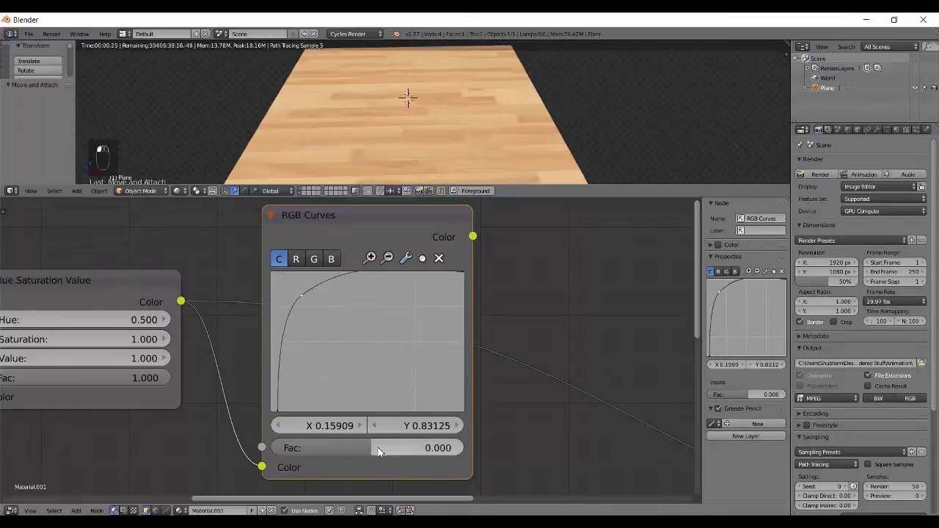
drag(358, 447, 470, 447)
ctrl+shift+click(377, 233)
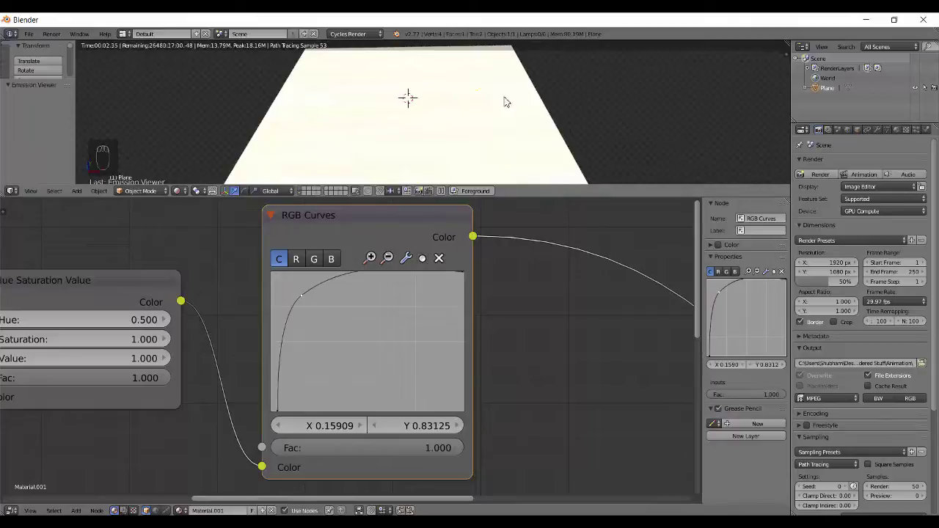
ctrl+shift+click(176, 297)
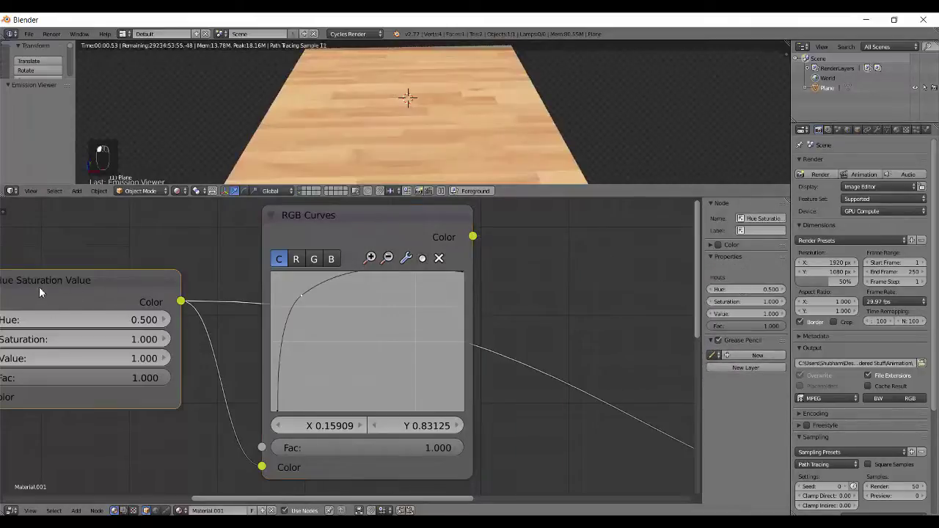
mouse_move(39, 287)
mouse_down()
mouse_move(91, 283)
mouse_move(55, 289)
mouse_up()
Step: Set Fac to 0 and compare RGB Curves and Hue Saturation Value previews, repositioning RGB Curves
click(379, 456)
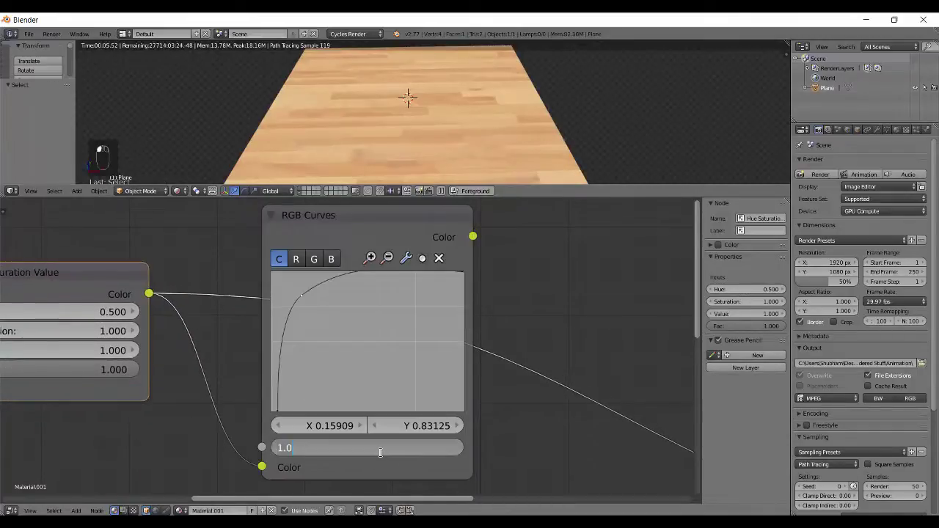
text(0)
key(Return)
ctrl+shift+click(394, 221)
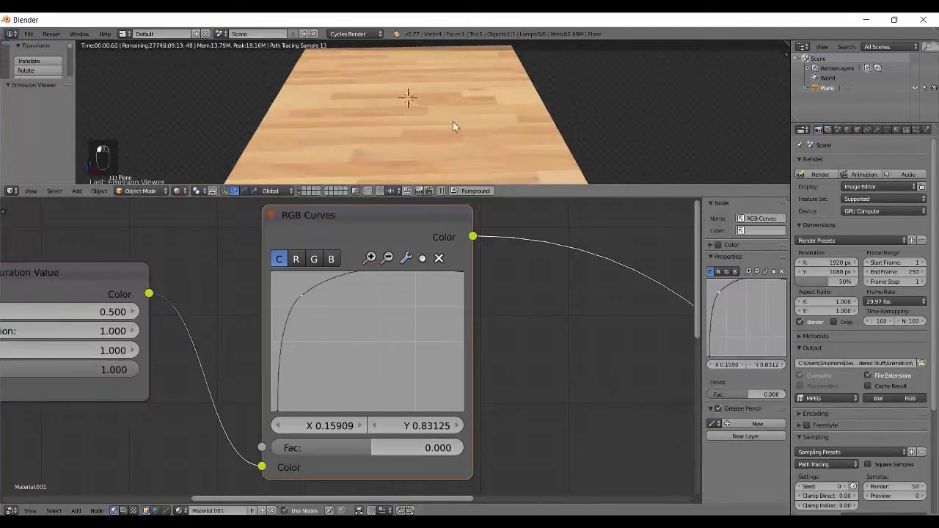
click(70, 274)
click(363, 223)
ctrl+shift+click(97, 267)
click(355, 253)
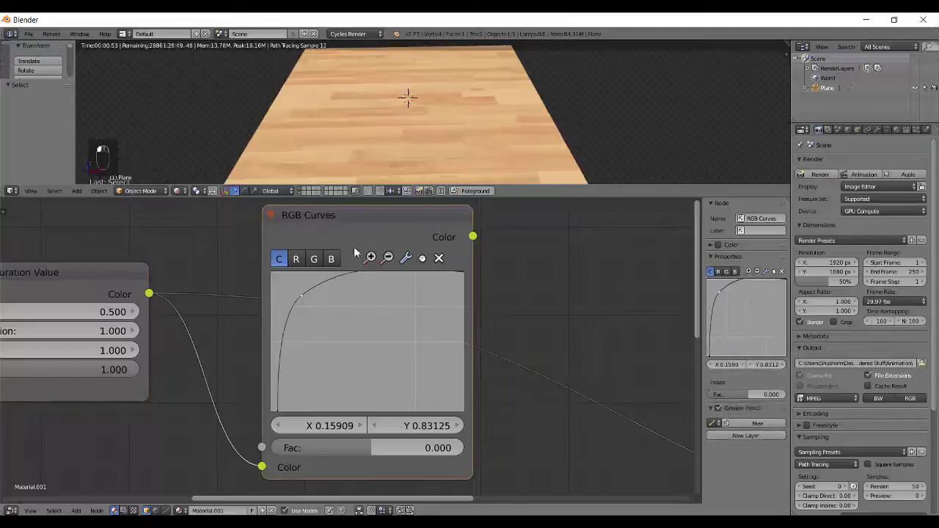
drag(356, 253, 354, 210)
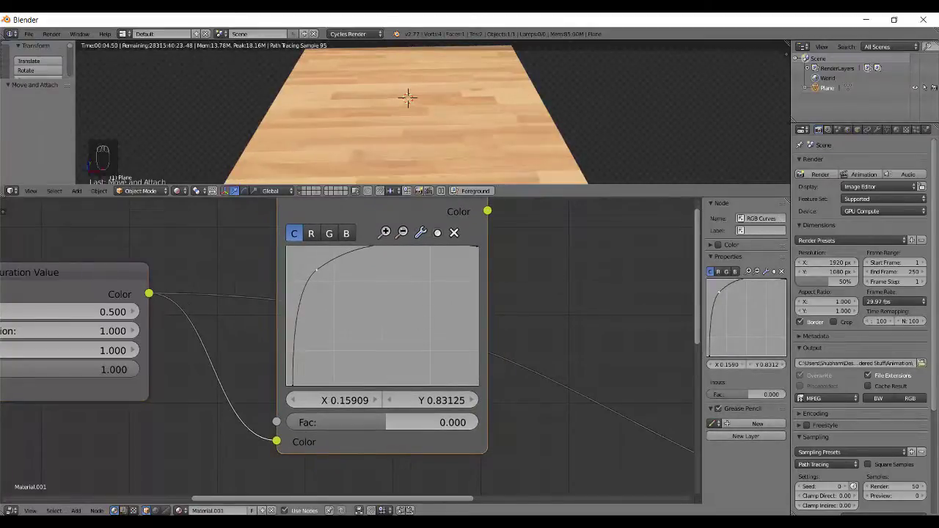
Step: Drag Fac below zero and back up to 1, then reset the curve to a straight diagonal
drag(388, 425, 292, 423)
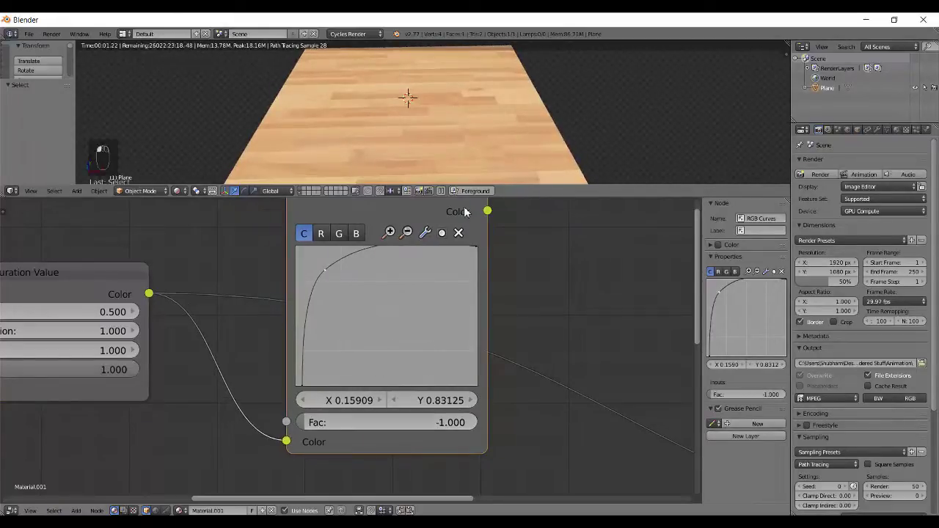
drag(367, 221, 319, 241)
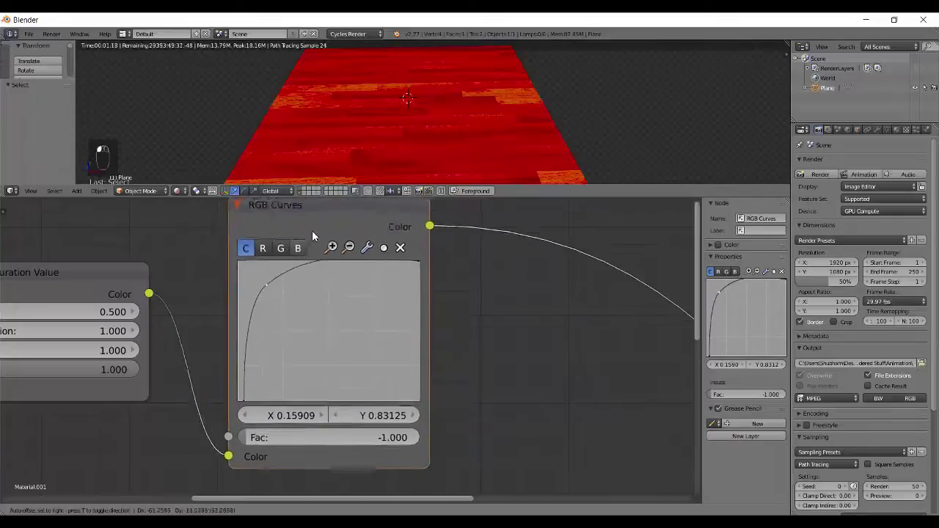
drag(286, 440, 438, 448)
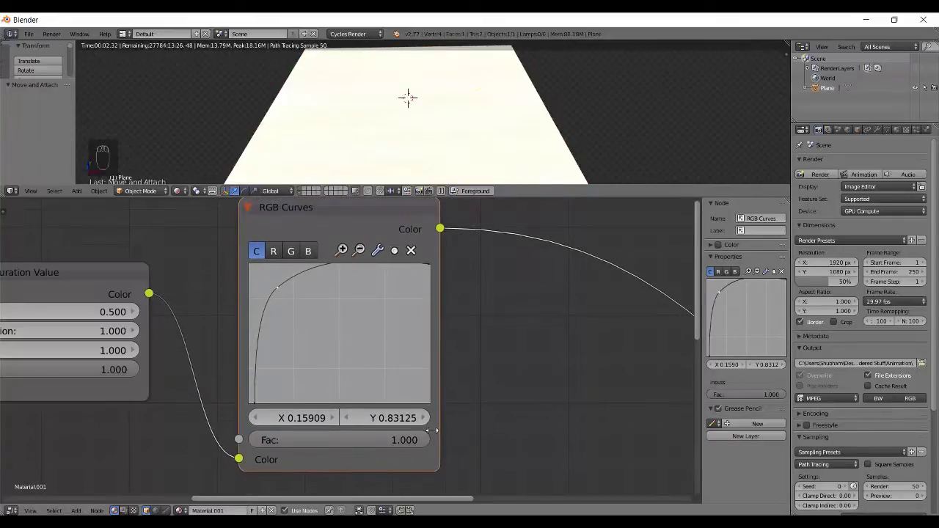
click(411, 251)
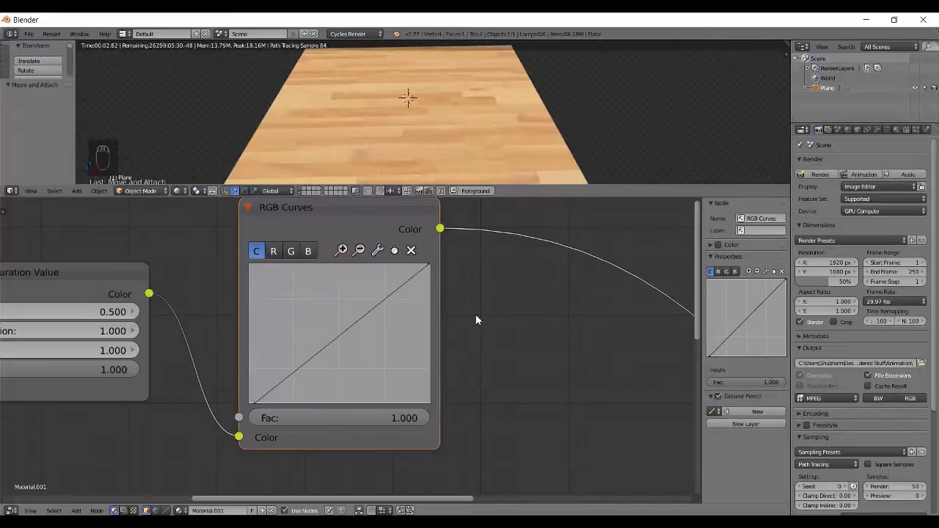
Step: Zoom into the curve graph and add a control point in the middle of the diagonal
scroll(461, 329, up, 1)
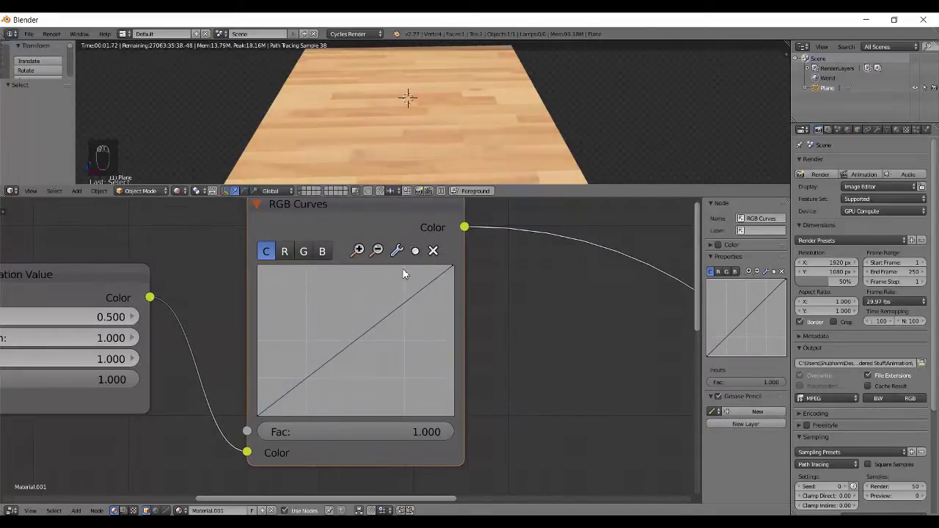
click(359, 252)
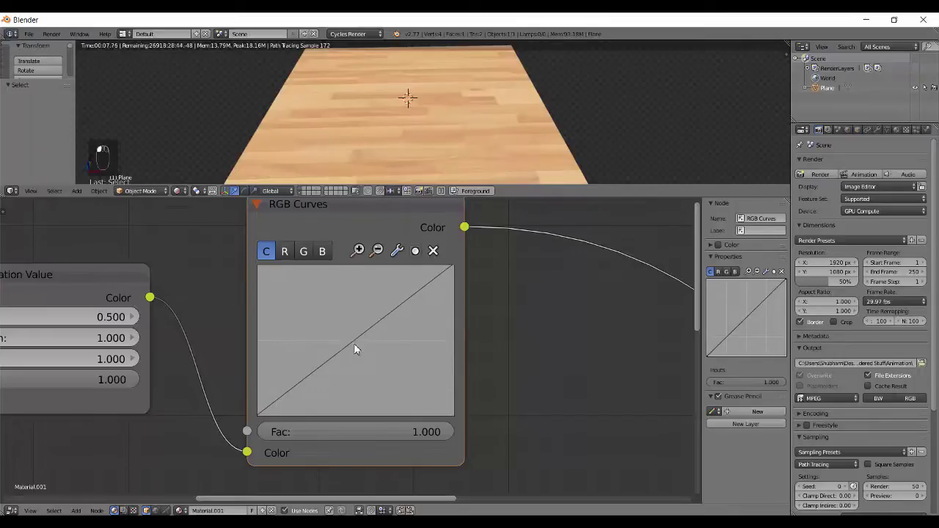
mouse_move(354, 349)
mouse_down()
mouse_move(394, 349)
mouse_move(334, 330)
mouse_up()
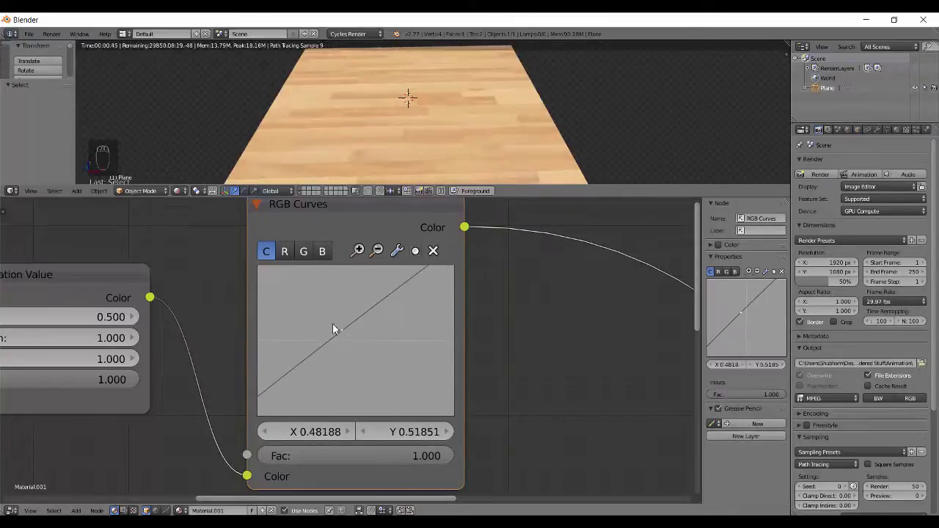
mouse_move(273, 317)
middle_down()
mouse_move(350, 323)
mouse_move(260, 322)
middle_up()
click(366, 237)
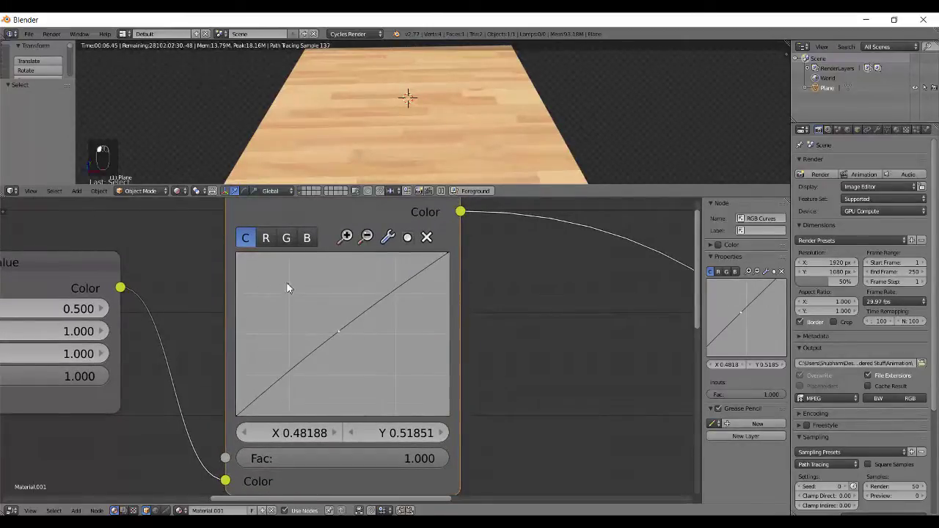
click(346, 237)
mouse_move(246, 253)
mouse_down()
mouse_move(293, 296)
mouse_move(396, 356)
mouse_move(314, 315)
mouse_up()
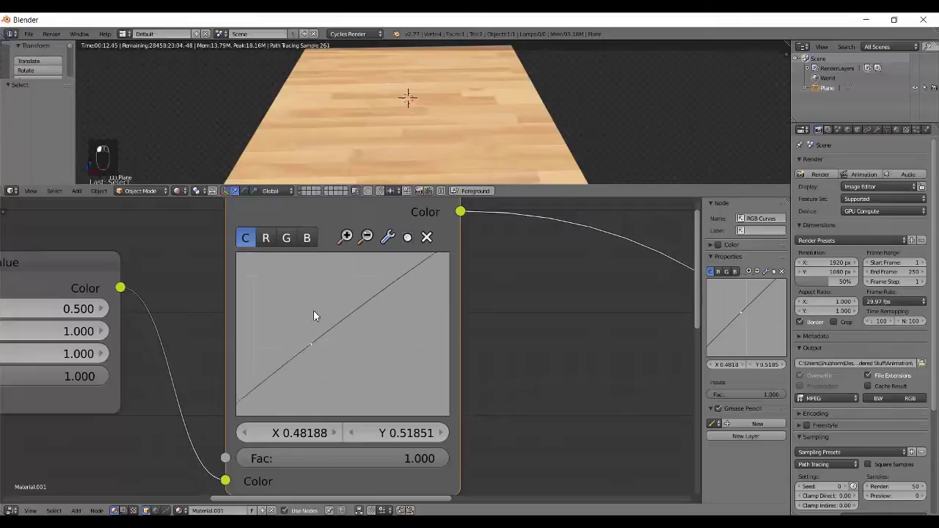
Step: Reposition the RGB Curves node with G and readjust the curve graph zoom
key(g)
click(236, 258)
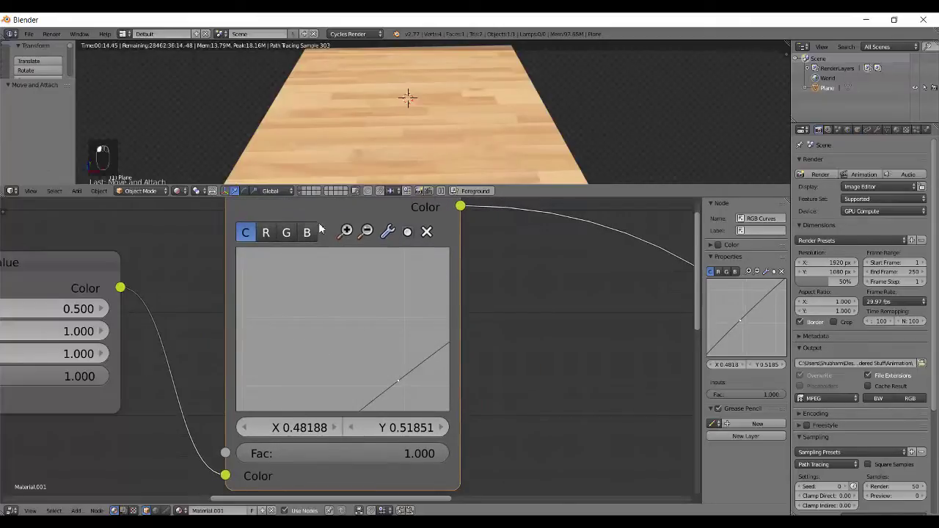
click(366, 233)
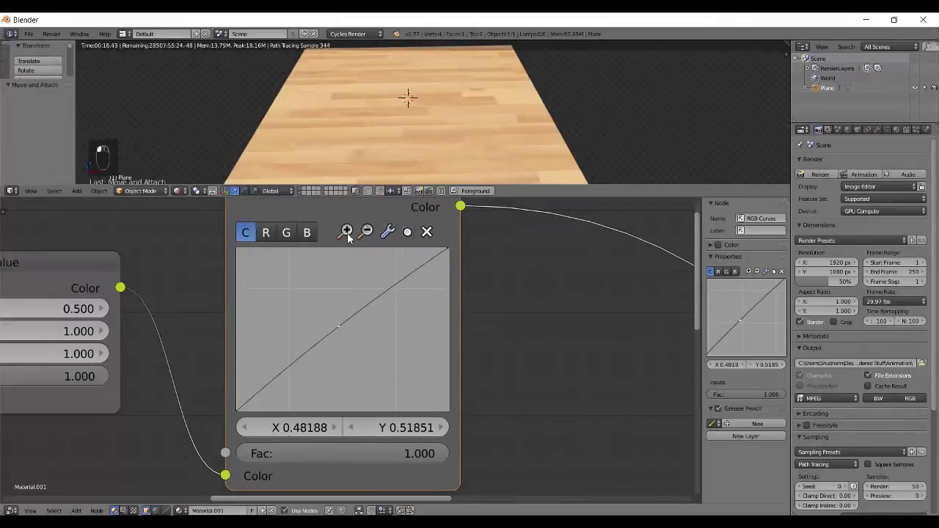
click(347, 232)
click(343, 233)
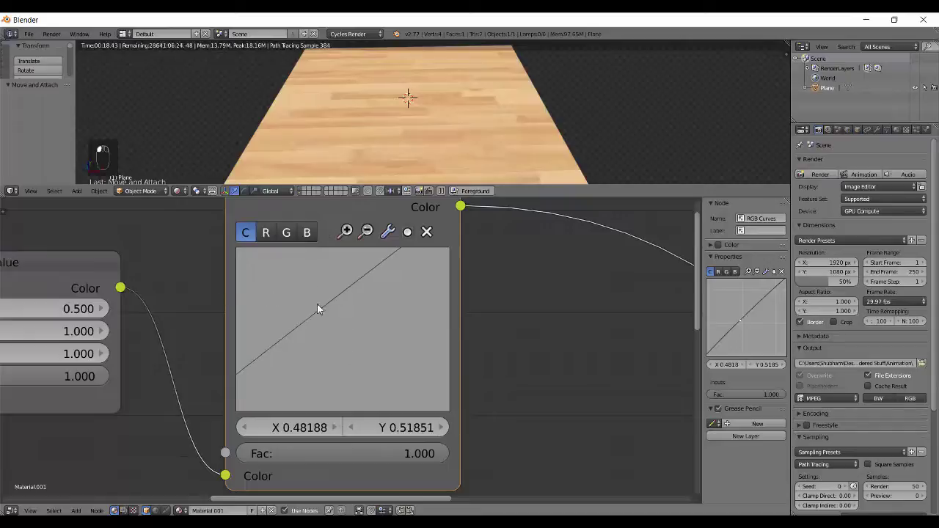
Step: Bend the curve into a bump, adding right-side points to form two peaks with a dip
mouse_move(252, 274)
mouse_down()
mouse_move(335, 285)
mouse_move(473, 342)
mouse_move(297, 376)
mouse_move(297, 311)
mouse_move(276, 358)
mouse_move(393, 400)
mouse_move(344, 316)
mouse_move(361, 343)
mouse_up()
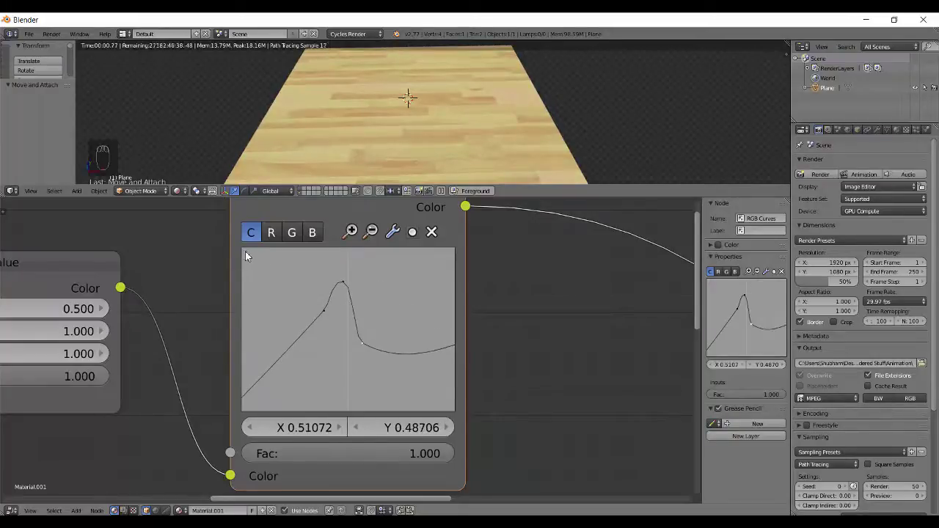
mouse_move(245, 250)
mouse_down()
mouse_move(344, 320)
mouse_move(302, 291)
mouse_up()
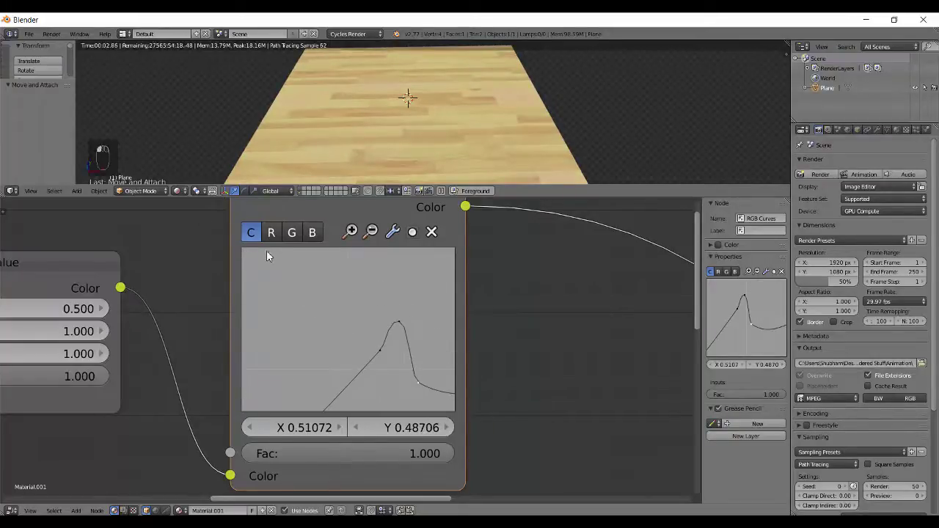
mouse_move(245, 255)
mouse_down()
mouse_move(280, 296)
mouse_move(229, 239)
mouse_move(203, 228)
mouse_up()
mouse_move(243, 253)
mouse_down()
mouse_move(319, 295)
mouse_move(300, 240)
mouse_up()
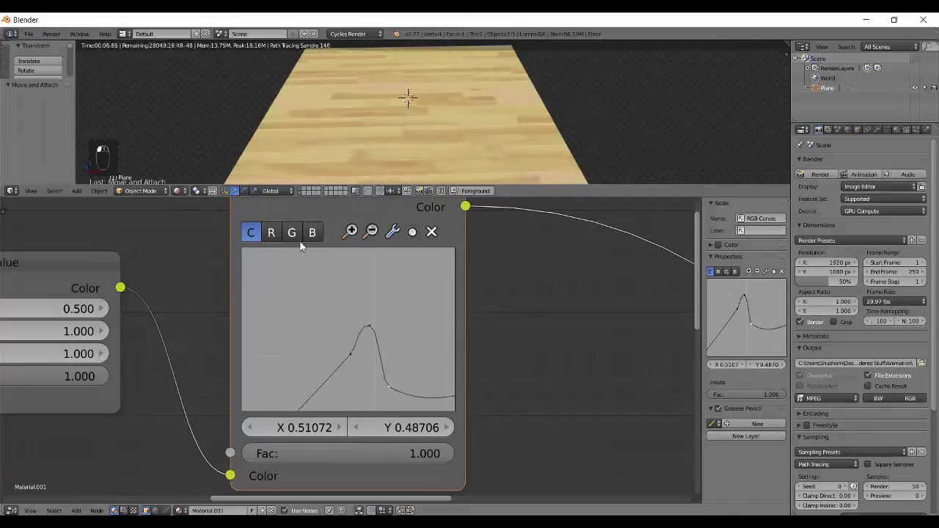
mouse_move(448, 263)
mouse_down()
mouse_move(419, 204)
mouse_move(400, 299)
mouse_up()
click(321, 270)
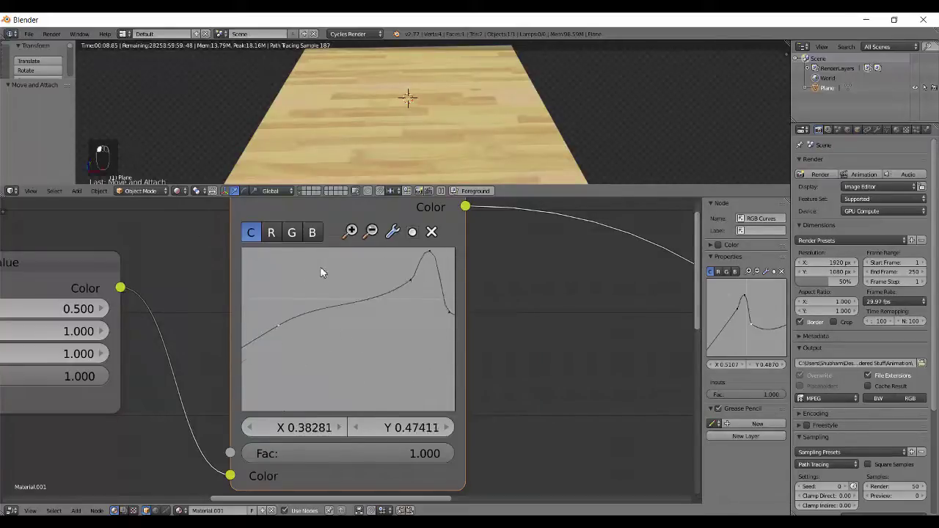
mouse_move(292, 348)
mouse_down()
mouse_move(313, 360)
mouse_move(280, 409)
mouse_move(281, 397)
mouse_move(268, 391)
mouse_up()
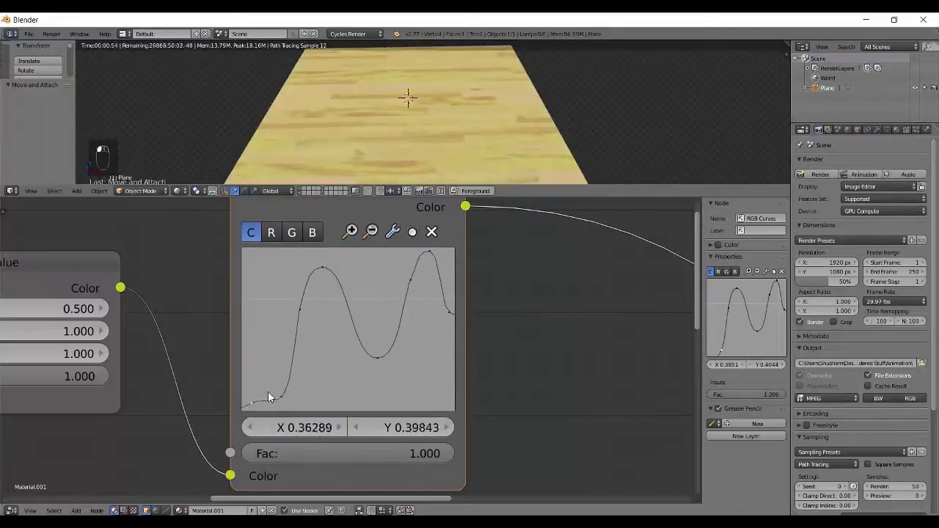
Step: Add deep dips on the right and left, delete the left end point, and zoom out three steps
key(ctrl+z)
mouse_move(439, 283)
mouse_down()
mouse_move(445, 405)
mouse_move(439, 398)
mouse_up()
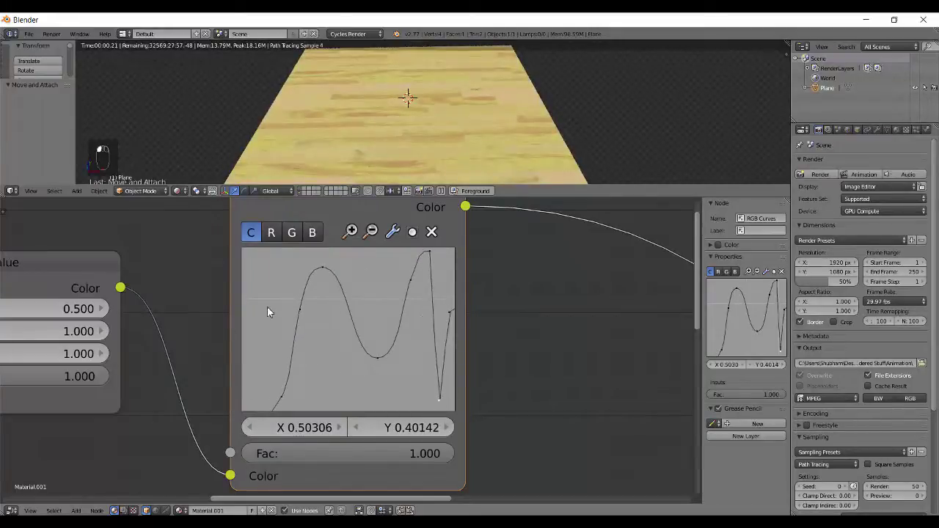
mouse_move(250, 267)
mouse_down()
mouse_move(252, 258)
mouse_move(283, 257)
mouse_move(348, 371)
mouse_up()
mouse_move(245, 251)
mouse_down()
mouse_move(256, 252)
mouse_move(281, 396)
mouse_up()
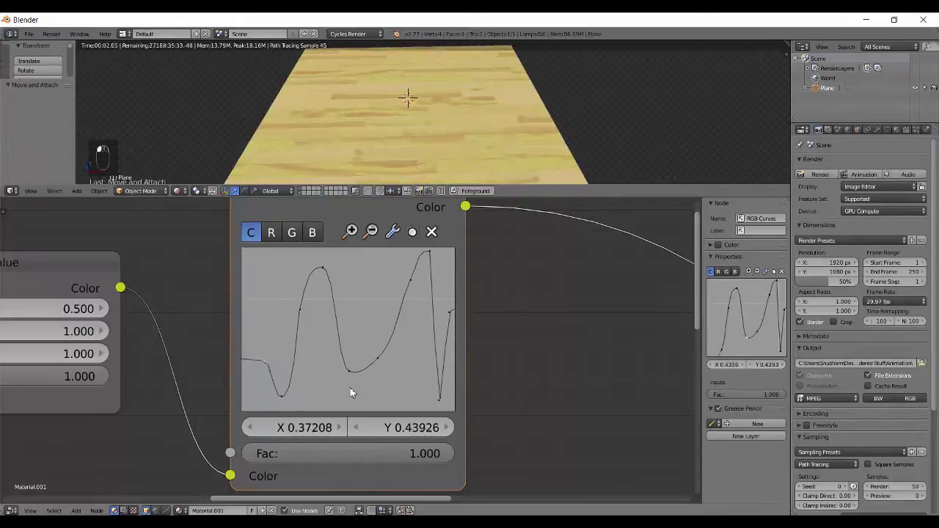
click(432, 232)
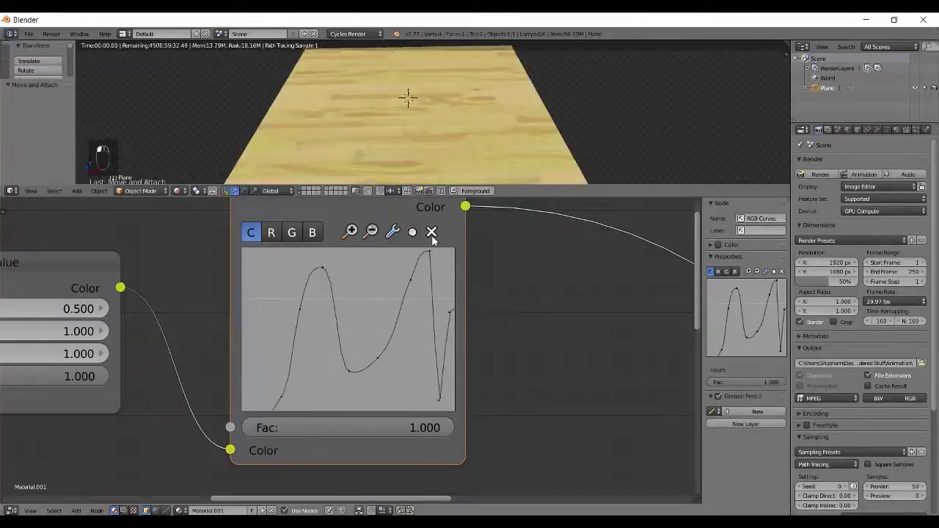
click(372, 234)
click(372, 233)
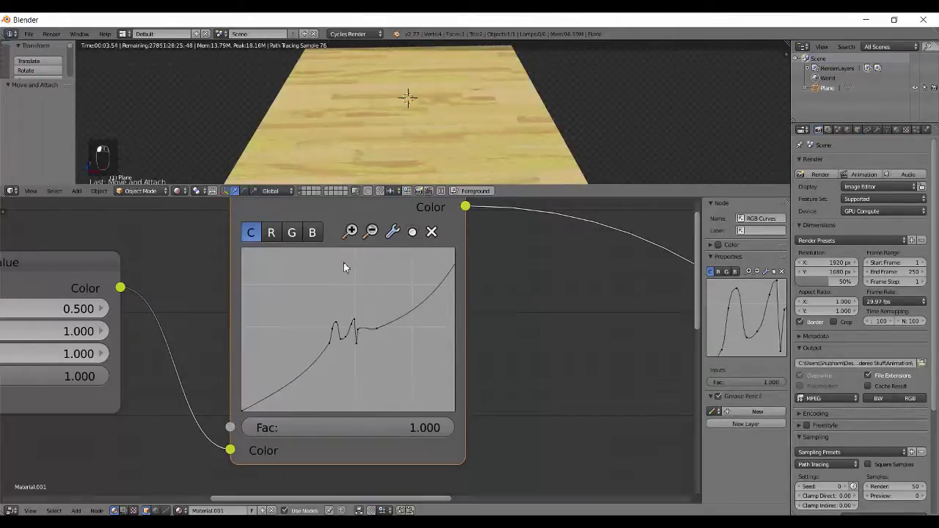
click(369, 234)
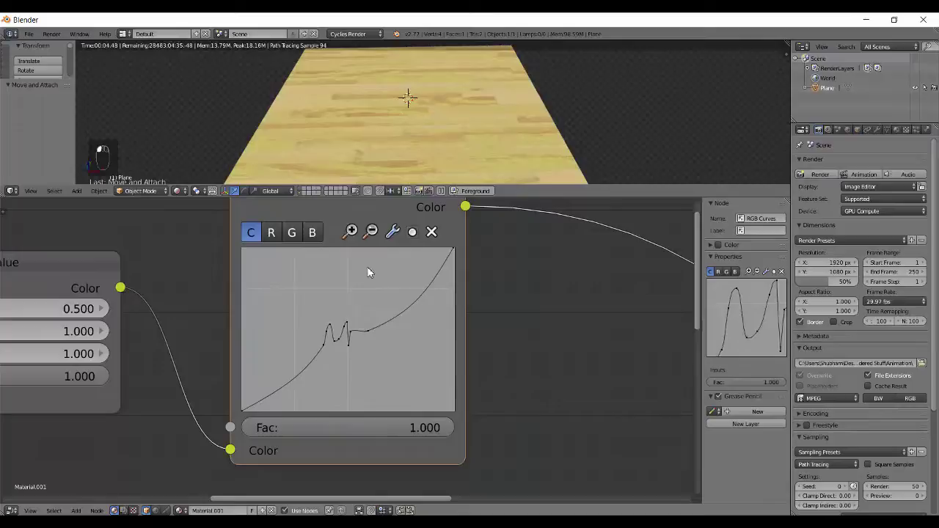
Step: Reset the curve graph view, zoom in, and add and move a couple of control points
click(394, 233)
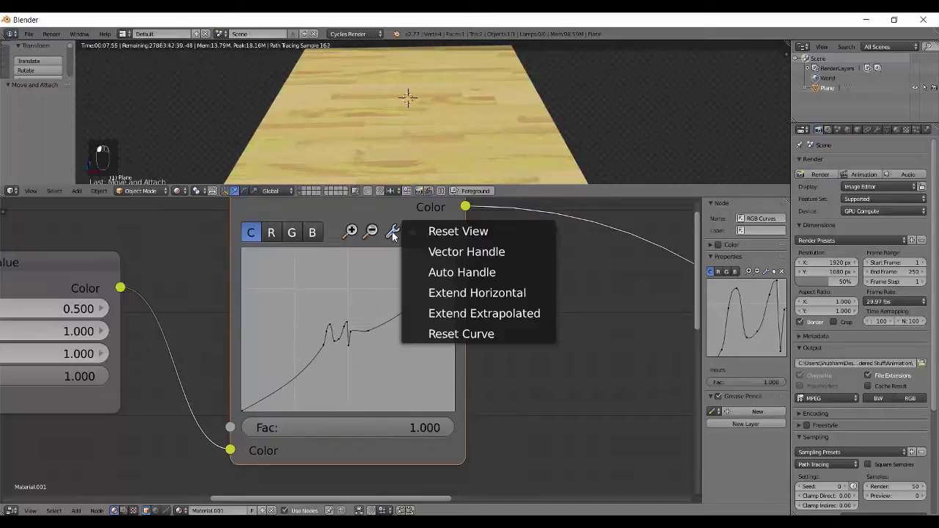
click(442, 232)
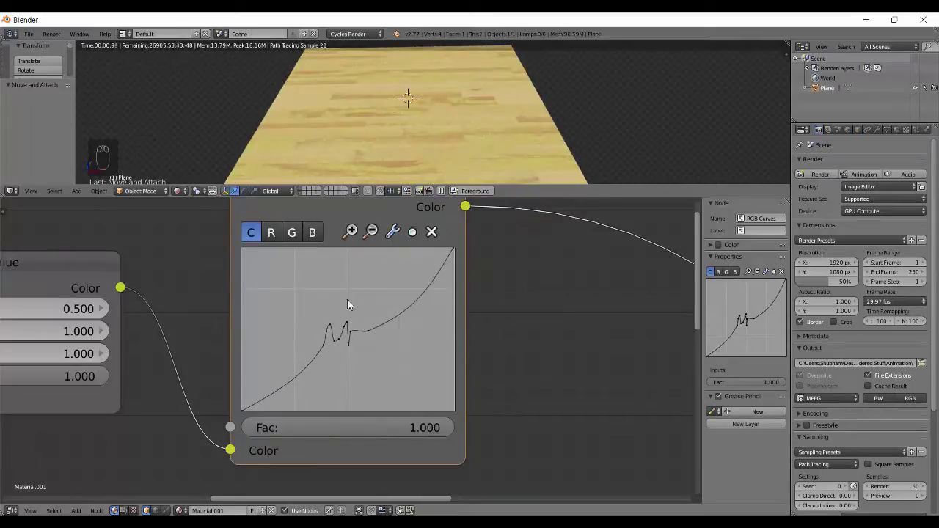
click(351, 232)
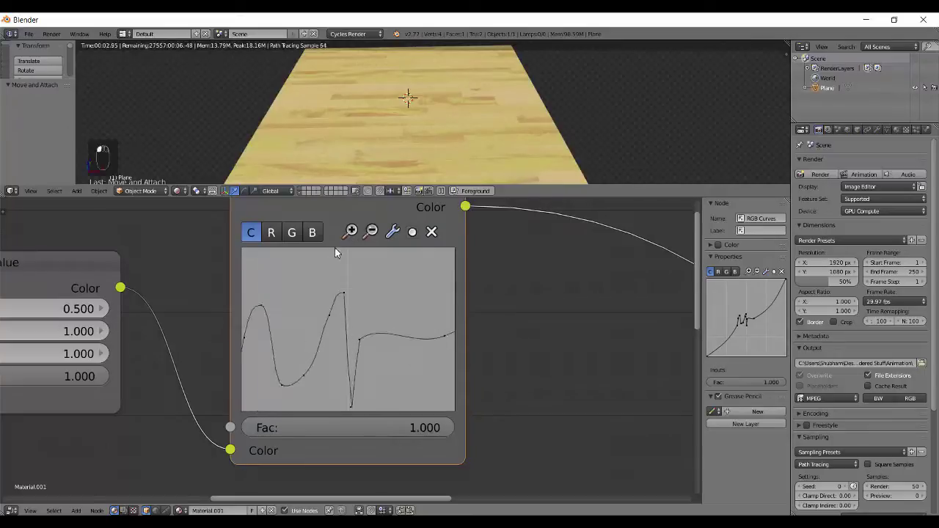
click(258, 259)
click(281, 274)
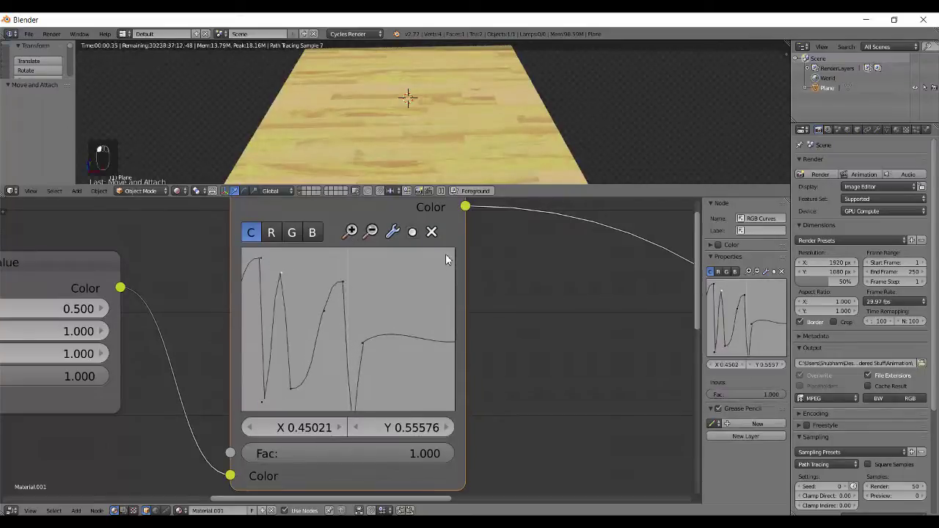
drag(445, 259, 349, 310)
Step: Use the wrench menu's Reset View, then Reset Curve to restore the straight diagonal
click(392, 232)
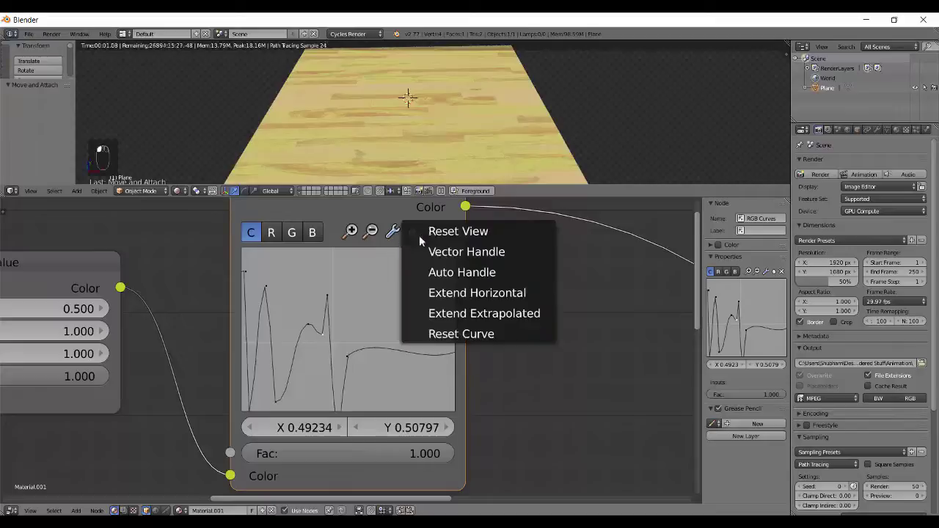
click(425, 232)
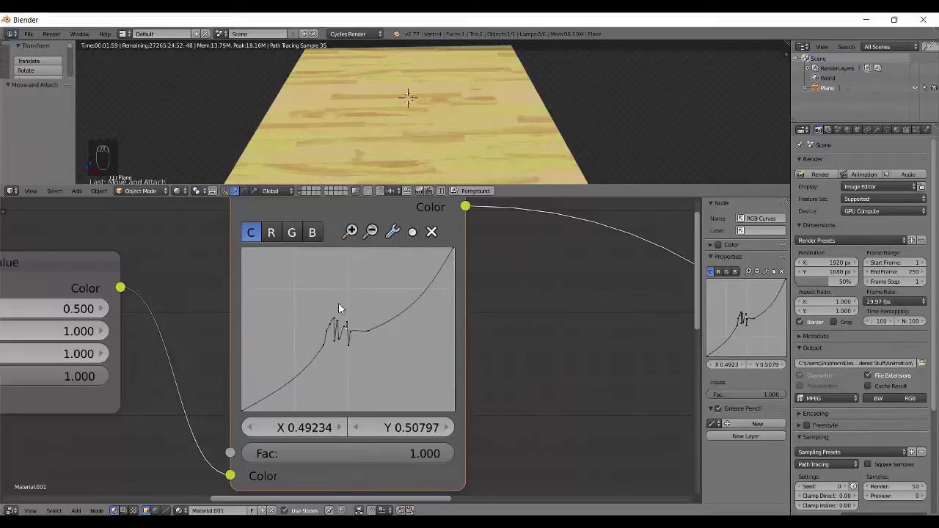
click(391, 234)
click(394, 231)
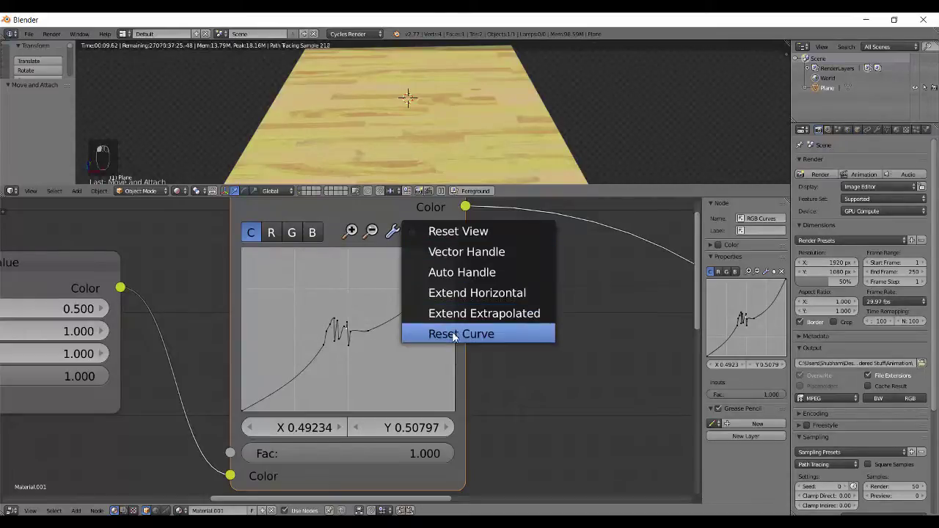
click(454, 335)
click(386, 236)
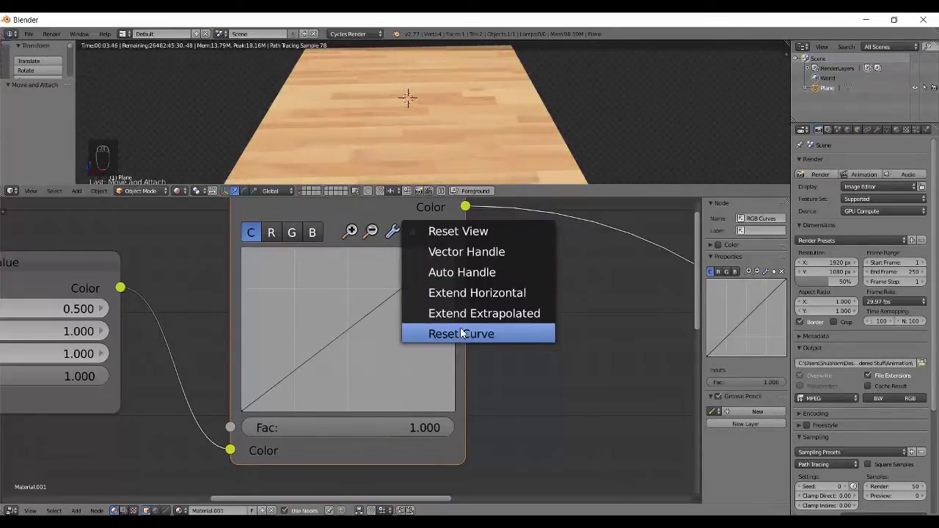
Step: Pull a new point up-left and try Auto and Vector Handle, refreshing the floor preview
click(392, 232)
click(466, 251)
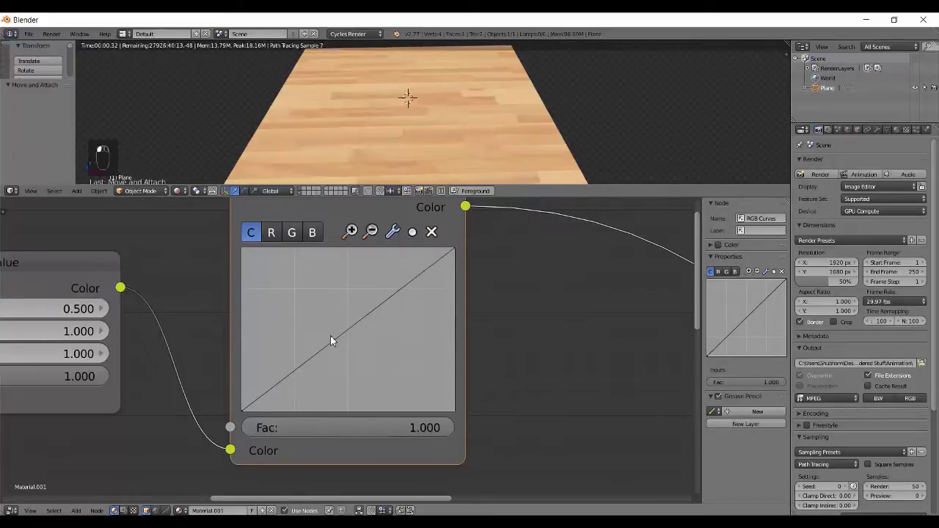
drag(330, 340, 282, 294)
click(393, 232)
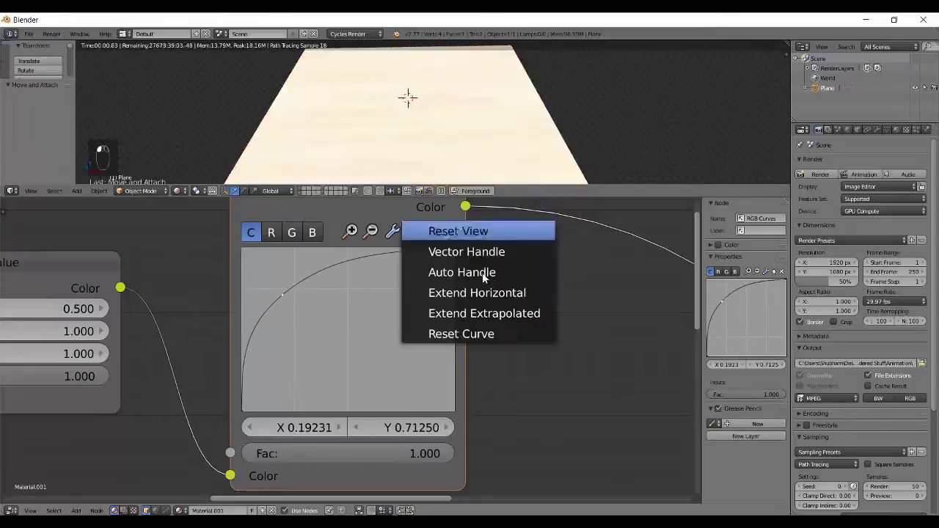
click(476, 275)
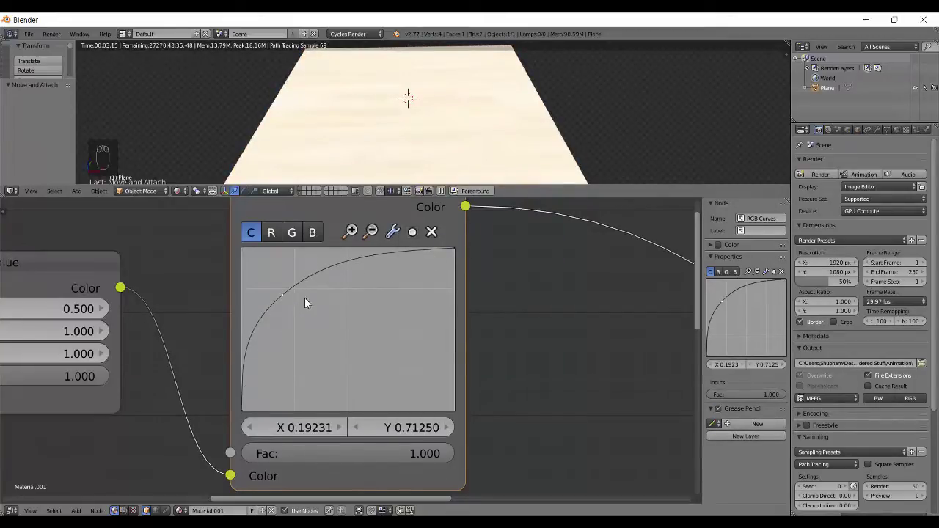
click(392, 232)
click(440, 250)
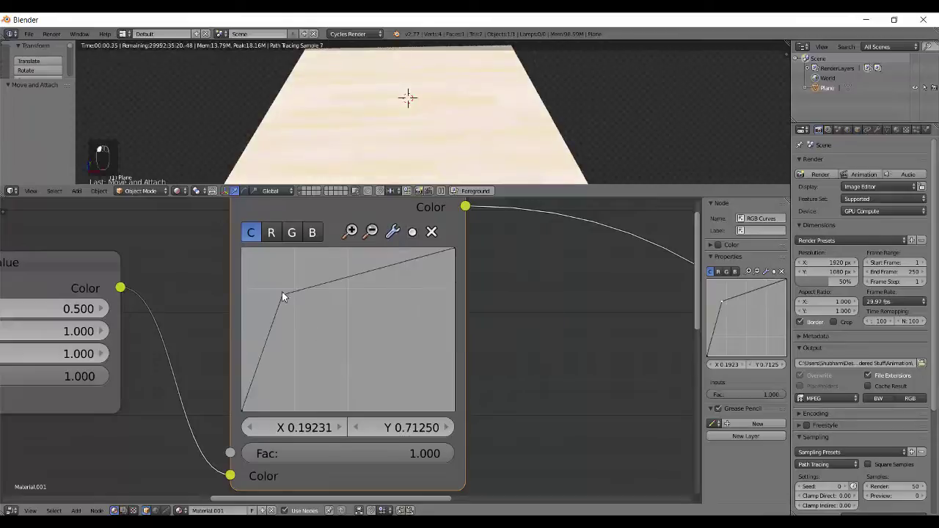
drag(282, 293, 271, 276)
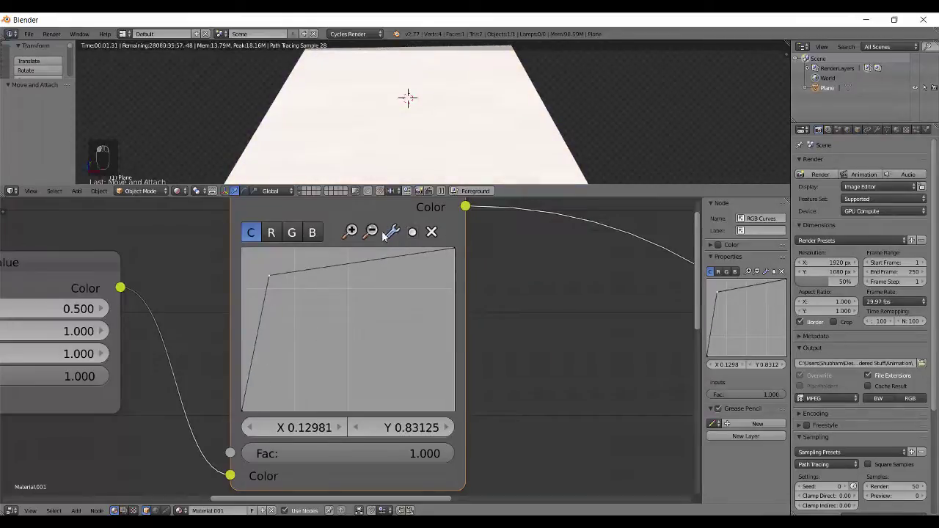
key(shift+z)
key(shift+z)
Step: Add a dipping point, enable Extend flat ends, then raise the middle point to about 0.875
click(394, 232)
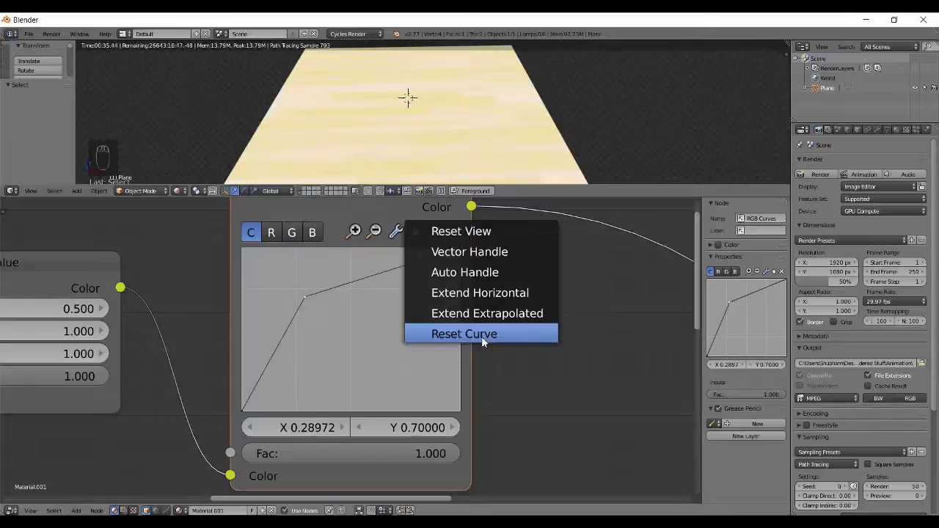
click(490, 293)
click(346, 287)
drag(346, 287, 371, 334)
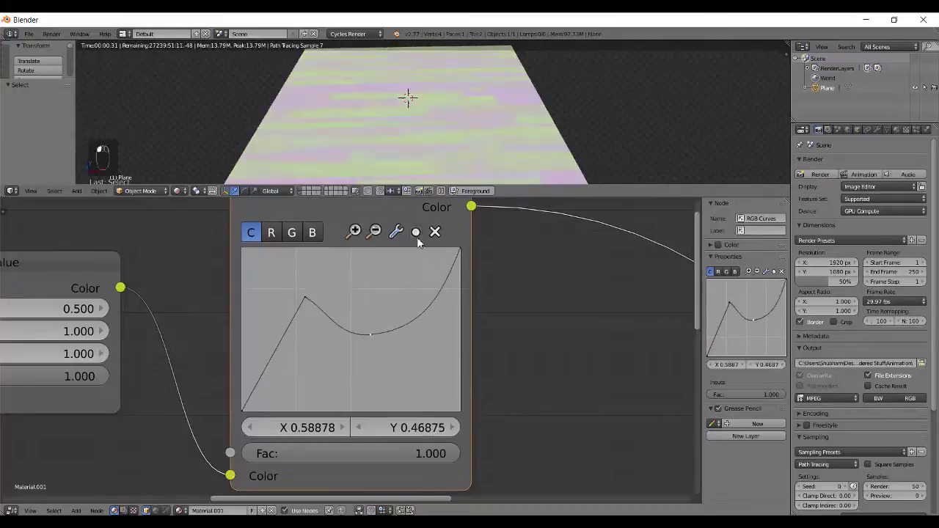
click(397, 232)
click(477, 291)
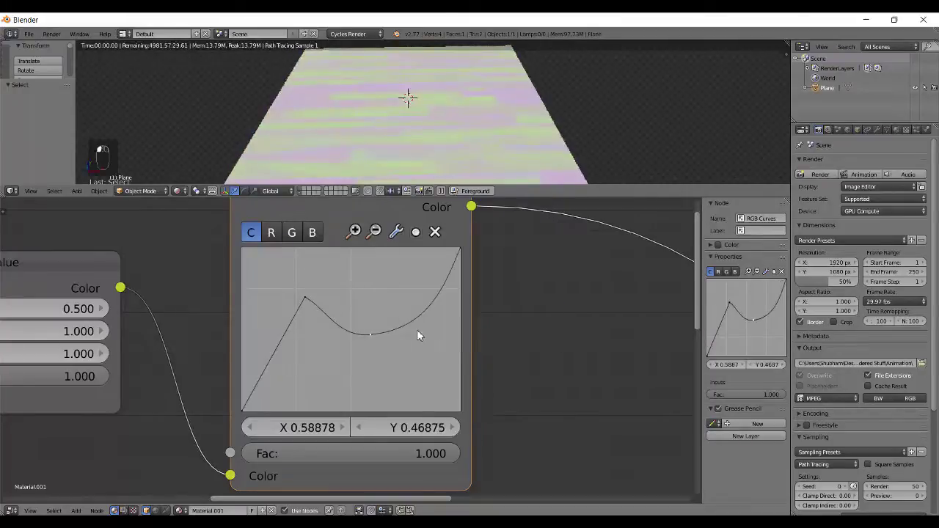
drag(370, 341, 372, 268)
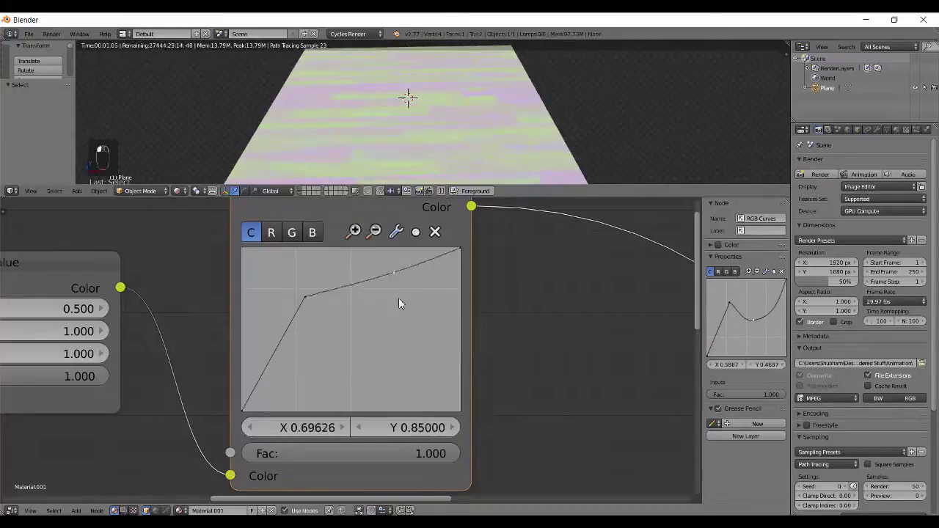
Step: Apply Auto Handle, reset the curve, and drag a new point up-left to about 0.29/0.81
click(397, 232)
click(471, 275)
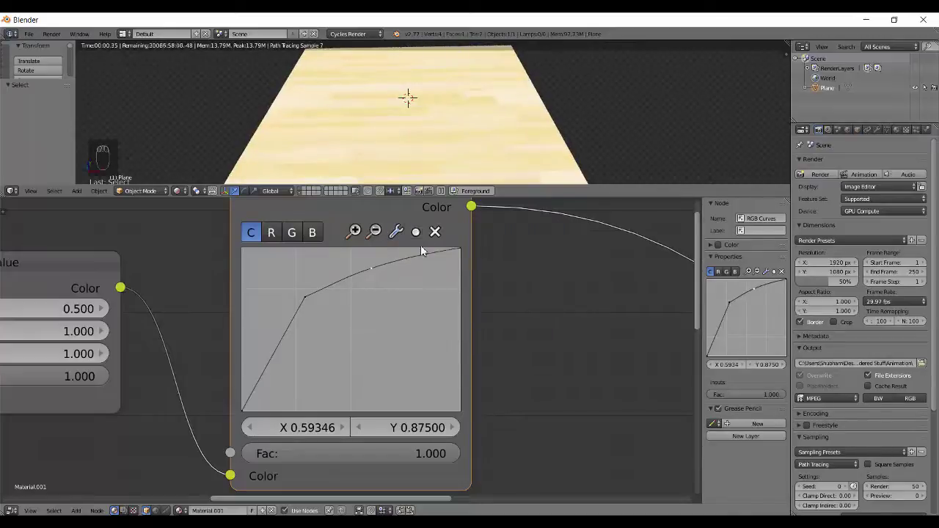
click(396, 233)
click(486, 333)
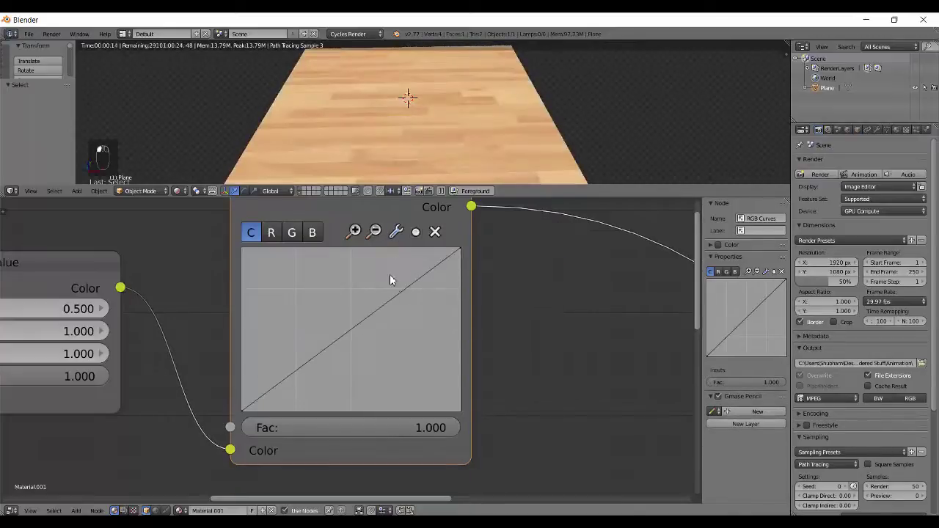
drag(376, 314, 309, 281)
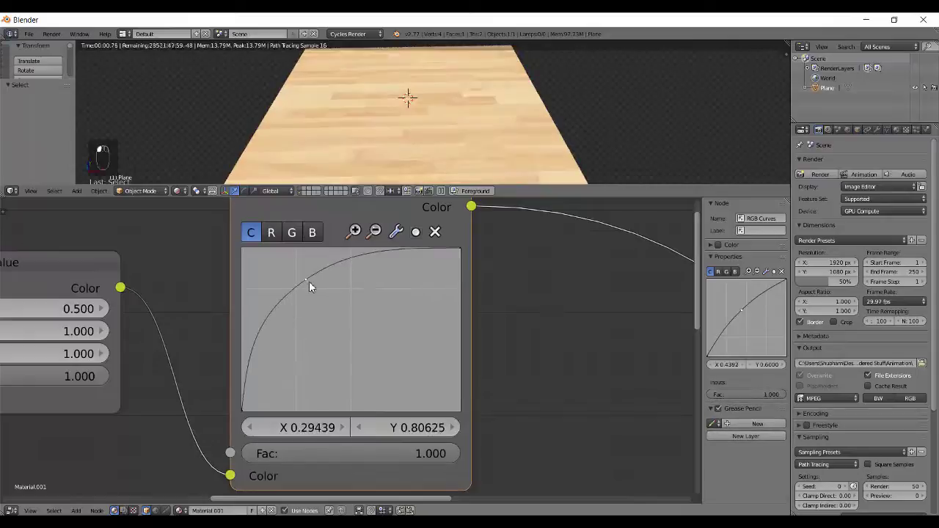
Step: Check the R, G and B channel curves, then reset the combined curve to a straight diagonal
click(278, 233)
click(312, 233)
click(271, 232)
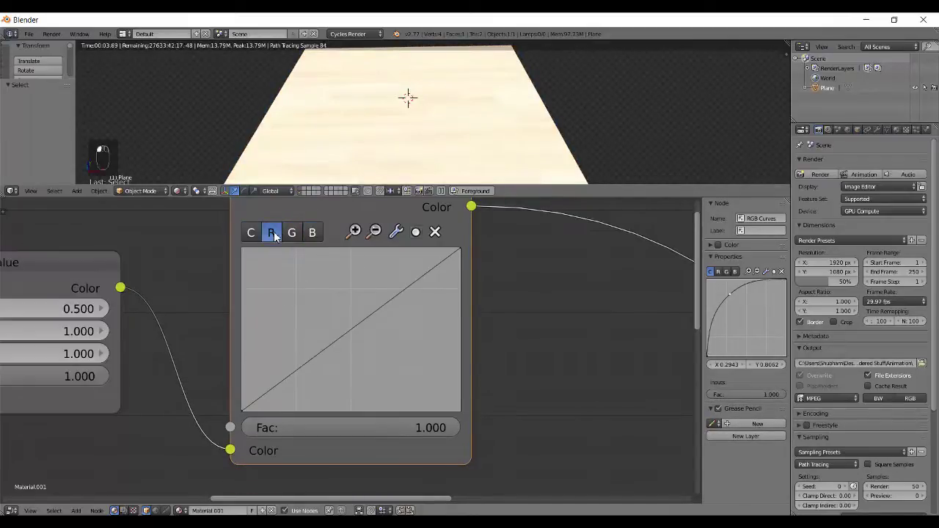
click(251, 232)
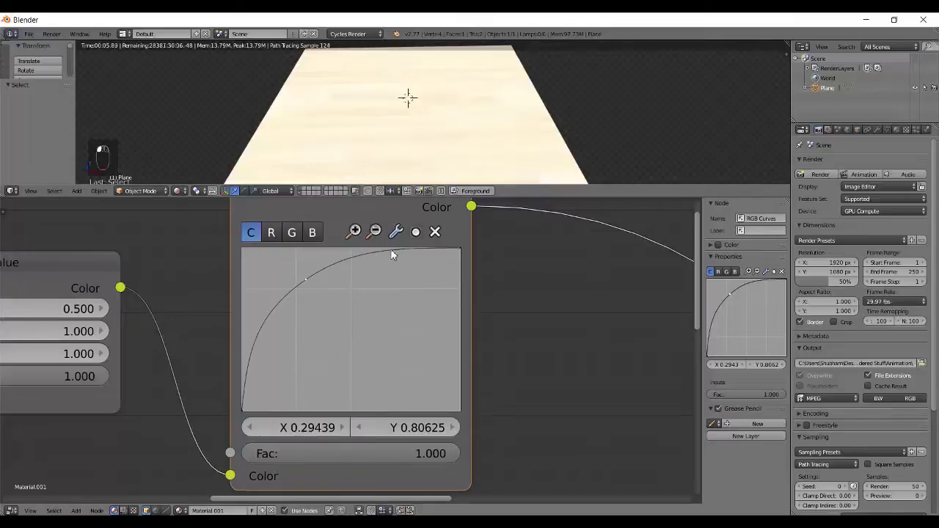
click(434, 233)
Step: Test-bend the red curve upward, then delete its point to straighten it again
click(271, 232)
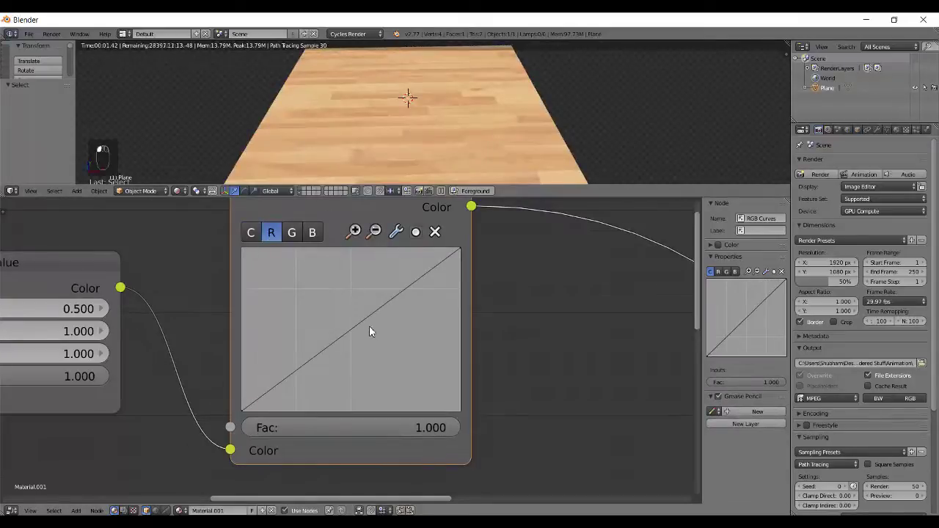
drag(350, 330, 248, 261)
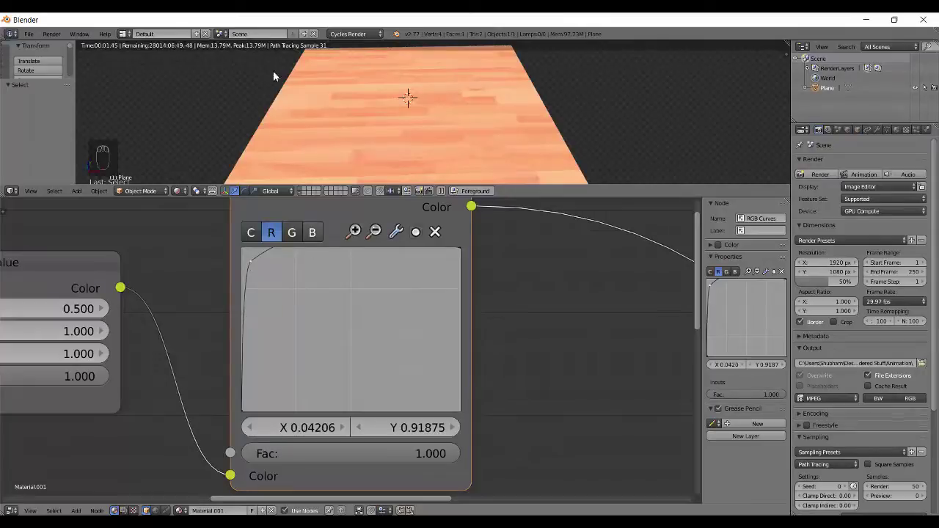
drag(287, 280, 361, 331)
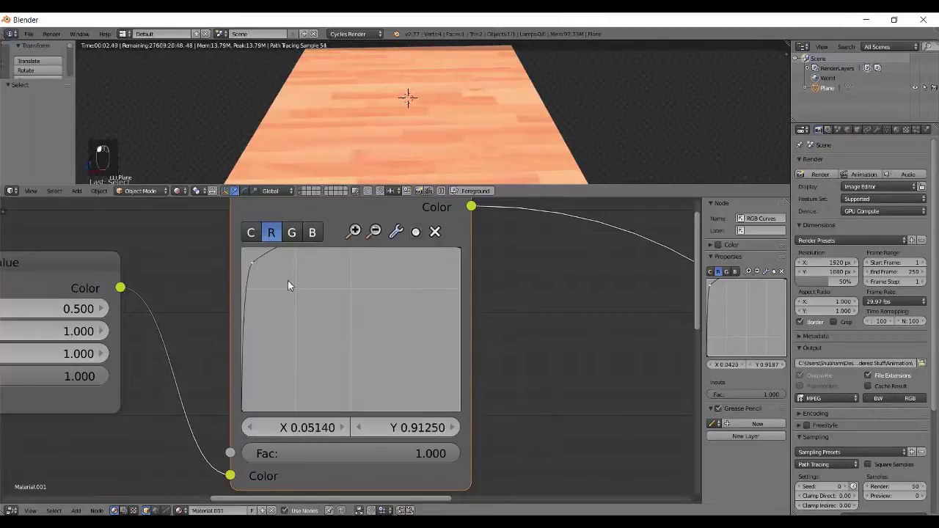
click(435, 232)
Step: Test-bend the green and blue curves, then return each to a straight diagonal
click(292, 234)
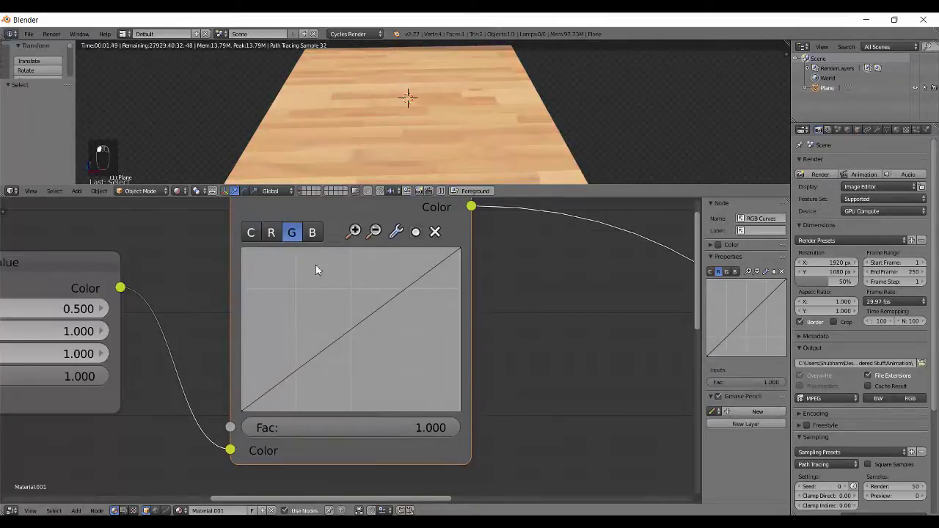
mouse_move(350, 334)
mouse_down()
mouse_move(289, 274)
mouse_move(265, 271)
mouse_move(360, 336)
mouse_move(373, 327)
mouse_move(318, 320)
mouse_move(255, 272)
mouse_move(271, 284)
mouse_move(256, 267)
mouse_move(266, 265)
mouse_up()
click(434, 236)
click(318, 235)
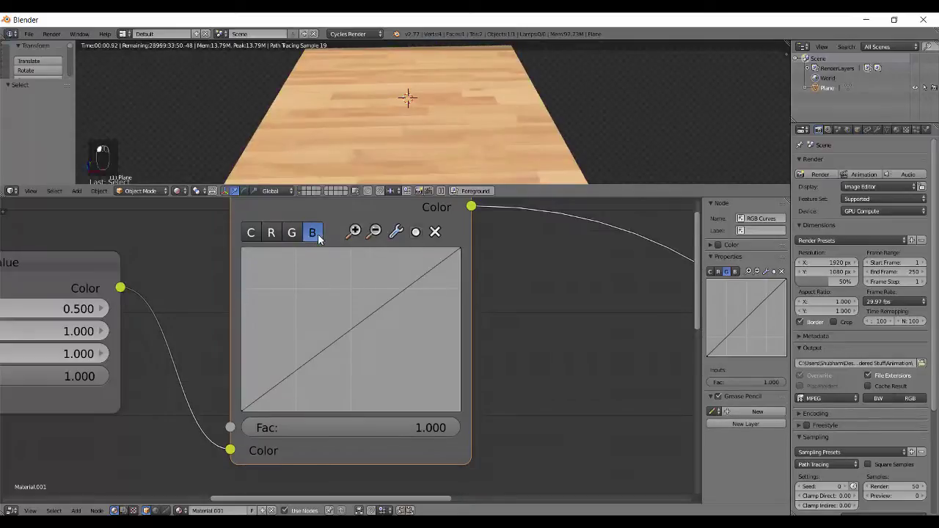
drag(360, 325, 258, 258)
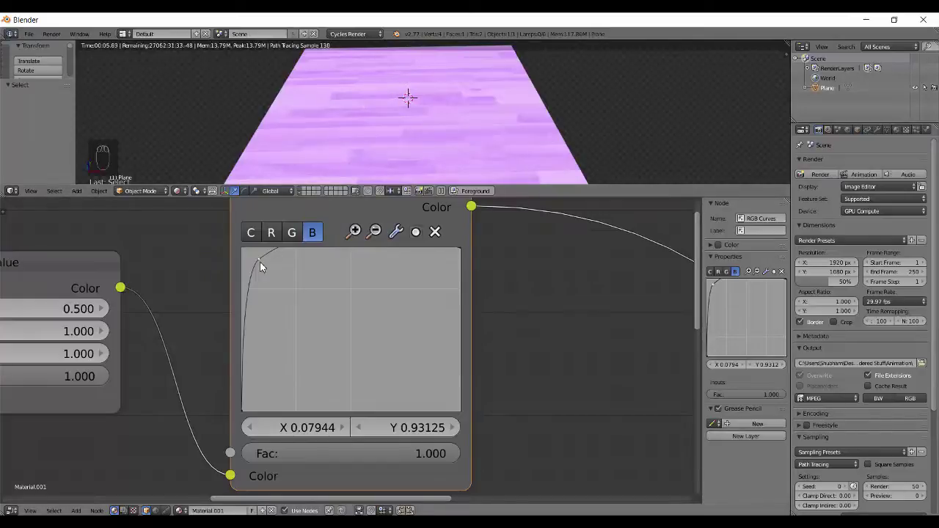
drag(260, 262, 363, 332)
click(436, 232)
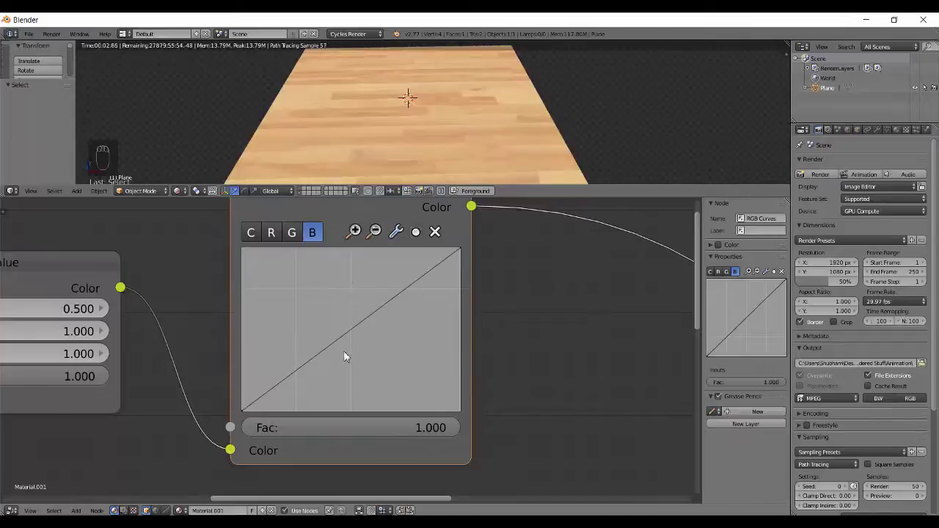
Step: Bring the whole node tree into view and reposition the Mix Shader node
scroll(345, 357, down, 3)
scroll(397, 367, down, 2)
middle_drag(418, 369, 361, 327)
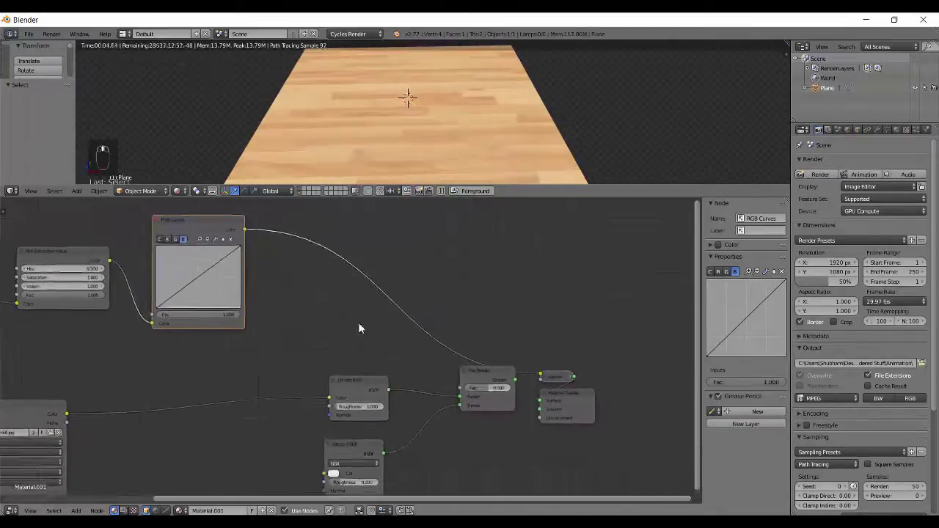
drag(499, 374, 478, 413)
middle_drag(29, 367, 263, 363)
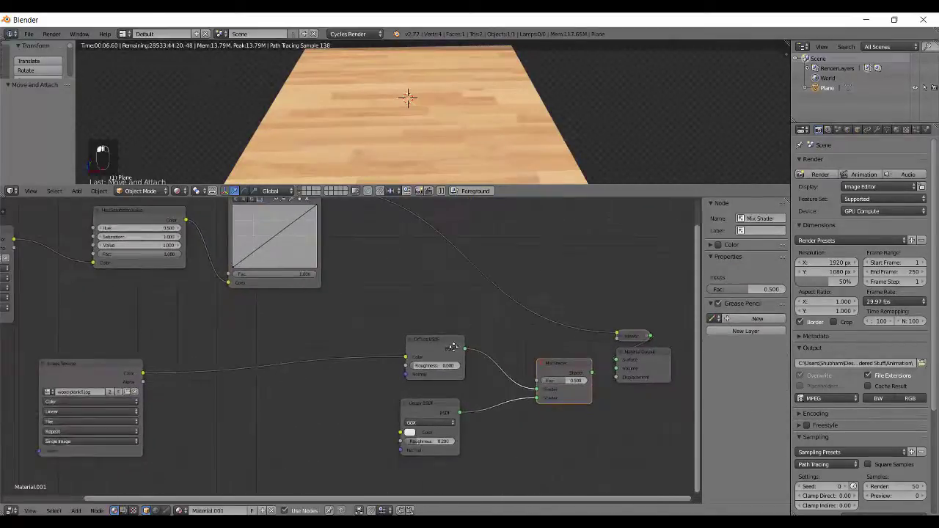
scroll(329, 342, up, 1)
scroll(319, 355, up, 1)
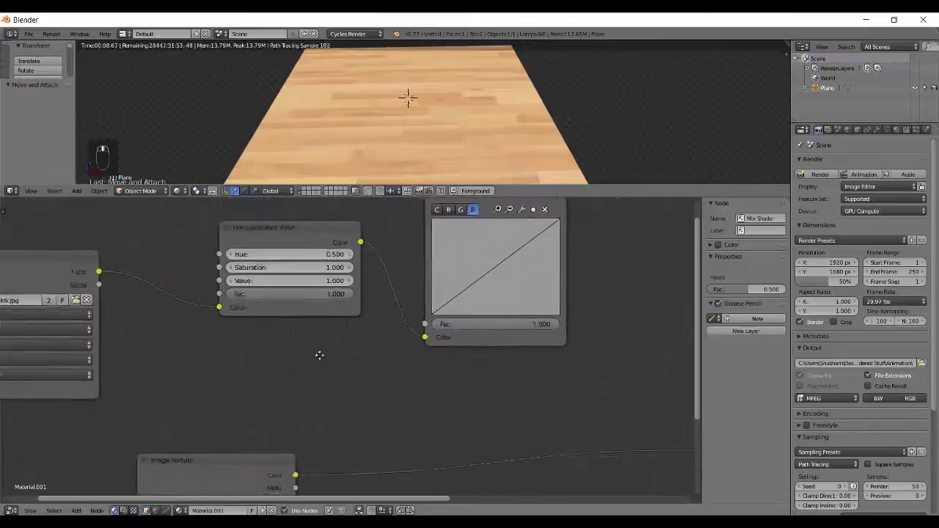
scroll(318, 354, up, 1)
Step: Preview the Hue Saturation Value output and set its Saturation to 0 for a greyscale map
ctrl+shift+click(243, 273)
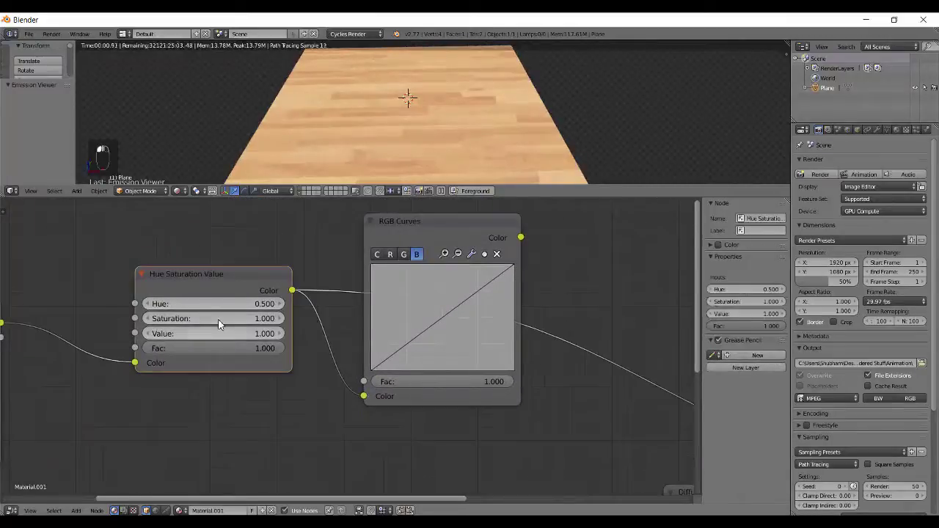
drag(225, 321, 85, 294)
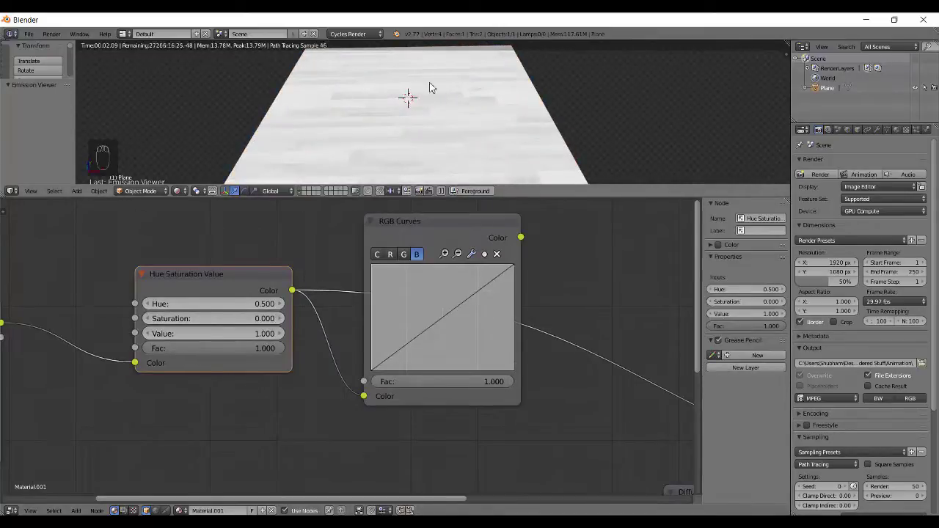
scroll(448, 95, down, 5)
key(q)
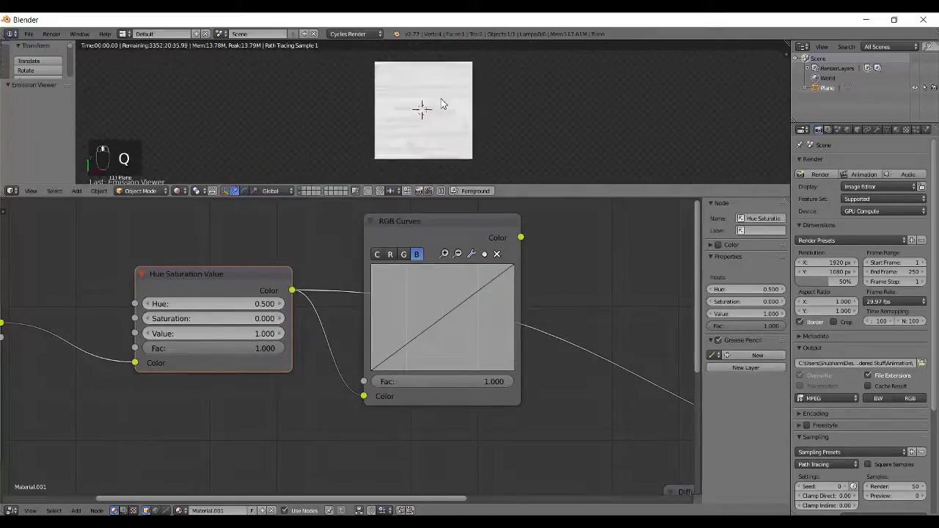
Step: Inspect the wood Image Texture node, then centre the view on the RGB Curves node
scroll(440, 99, up, 5)
scroll(487, 91, down, 5)
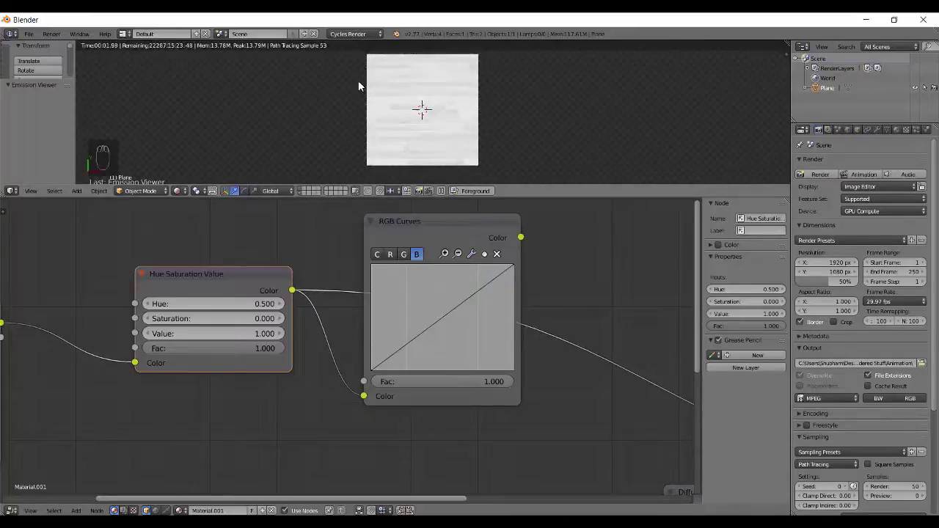
mouse_move(104, 364)
middle_down()
mouse_move(261, 278)
mouse_move(348, 285)
middle_up()
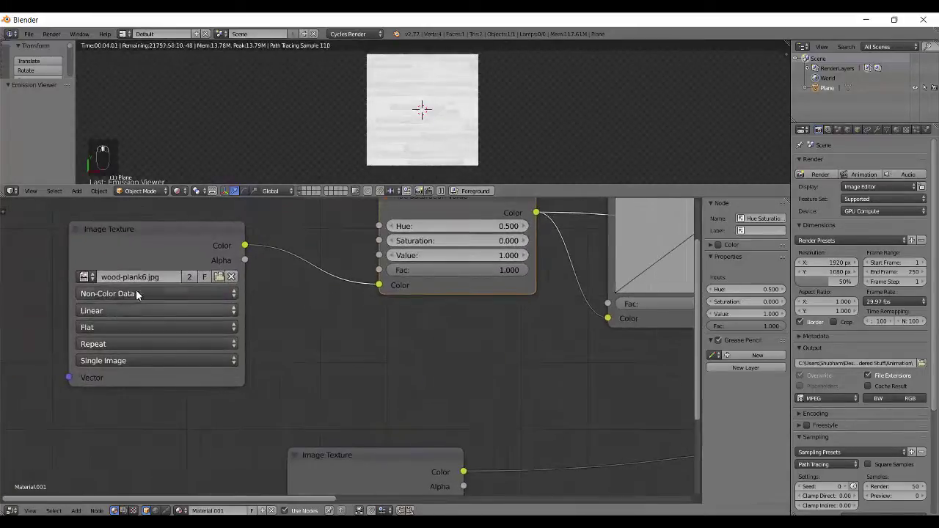
mouse_move(136, 289)
middle_down()
mouse_move(255, 332)
mouse_move(201, 343)
middle_up()
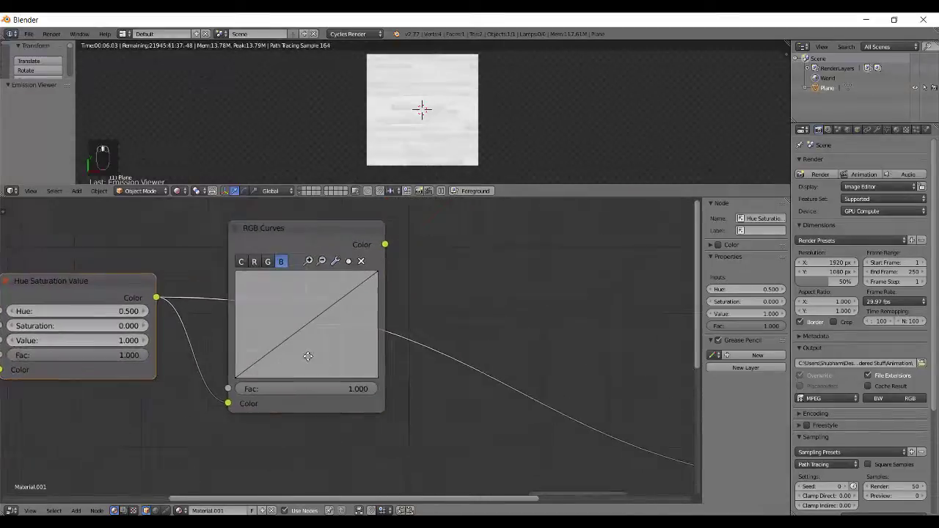
middle_drag(410, 352, 233, 321)
middle_drag(220, 288, 232, 360)
Step: Preview RGB Curves on the floor and sag the combined curve through about 0.75/0.25
ctrl+shift+click(169, 276)
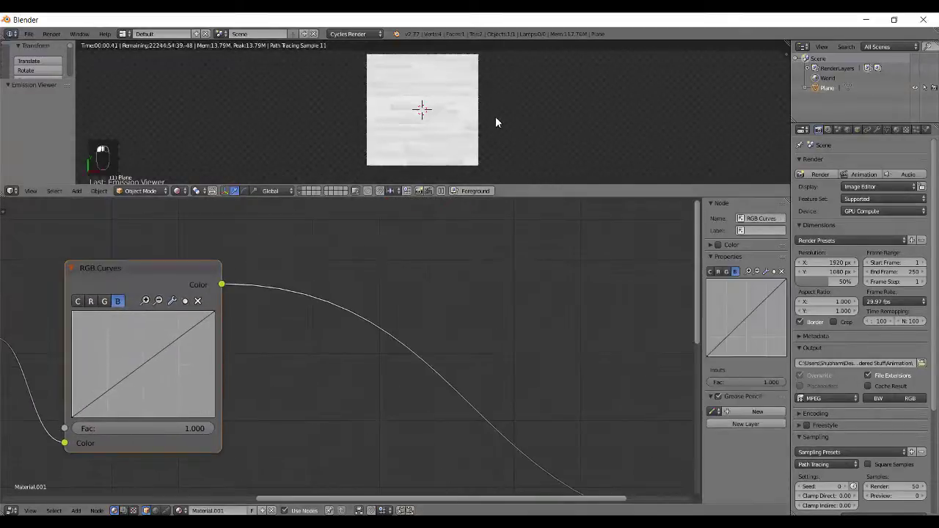
scroll(495, 117, up, 3)
scroll(513, 86, up, 4)
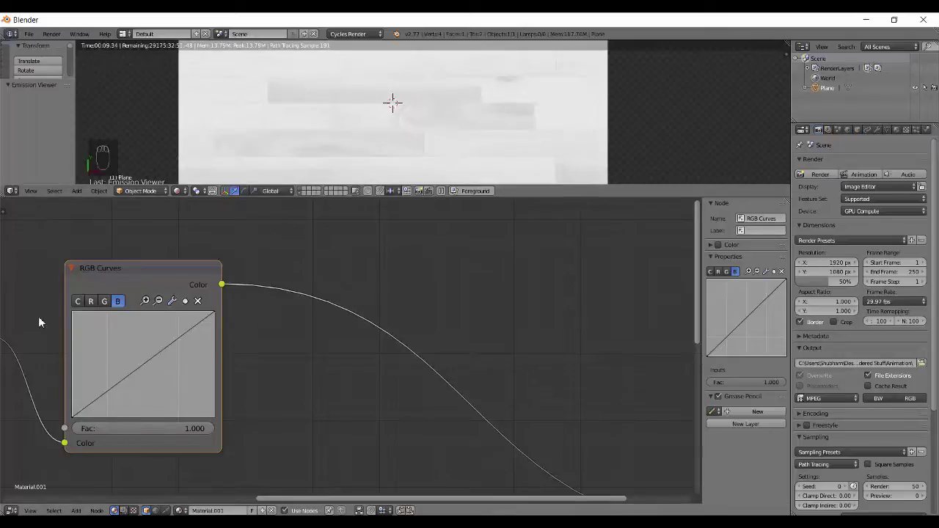
click(77, 301)
drag(143, 368, 180, 397)
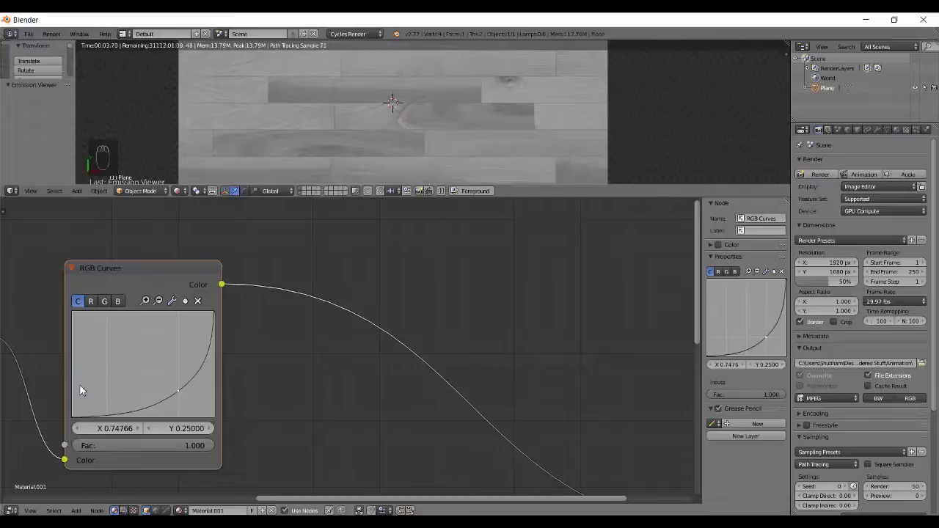
Step: Try the curve's clipping options, then reset the curve and bow it upward near 0.27/0.80
click(185, 301)
click(184, 305)
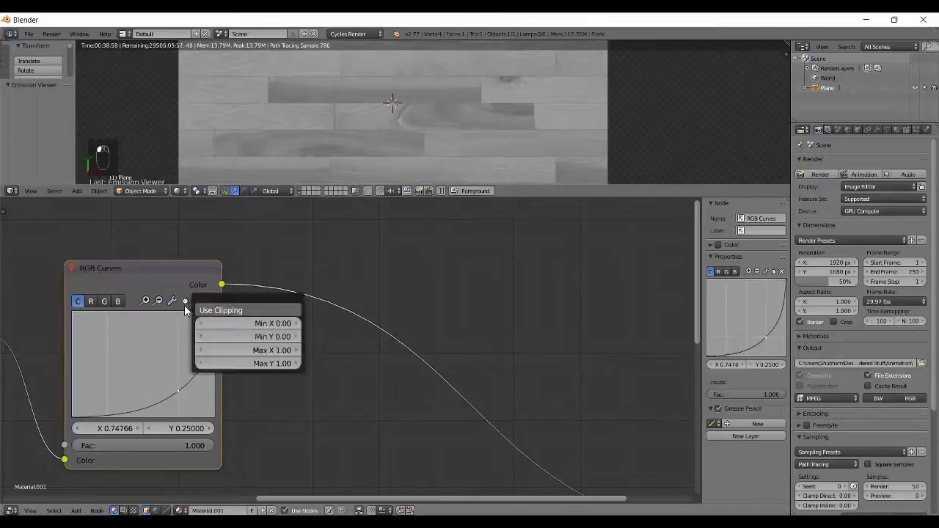
click(184, 304)
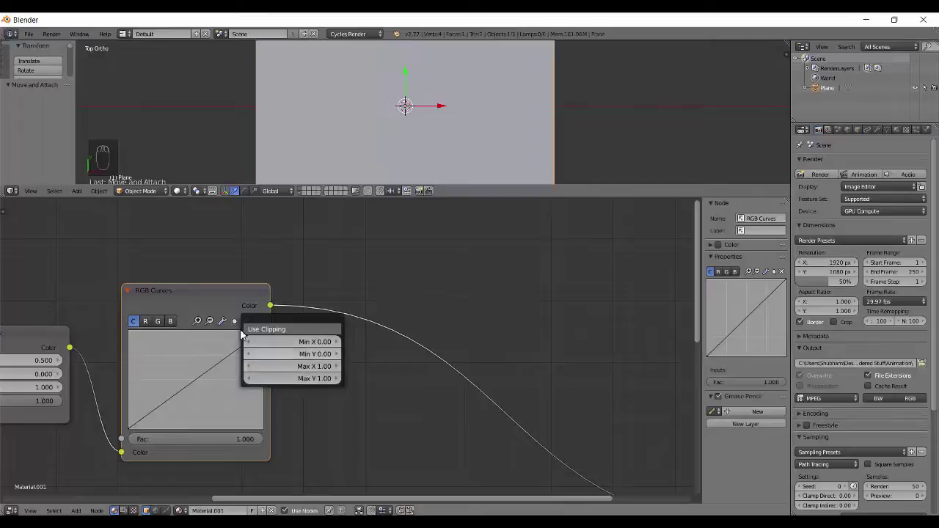
mouse_move(190, 383)
mouse_down()
mouse_move(181, 364)
mouse_move(148, 348)
mouse_up()
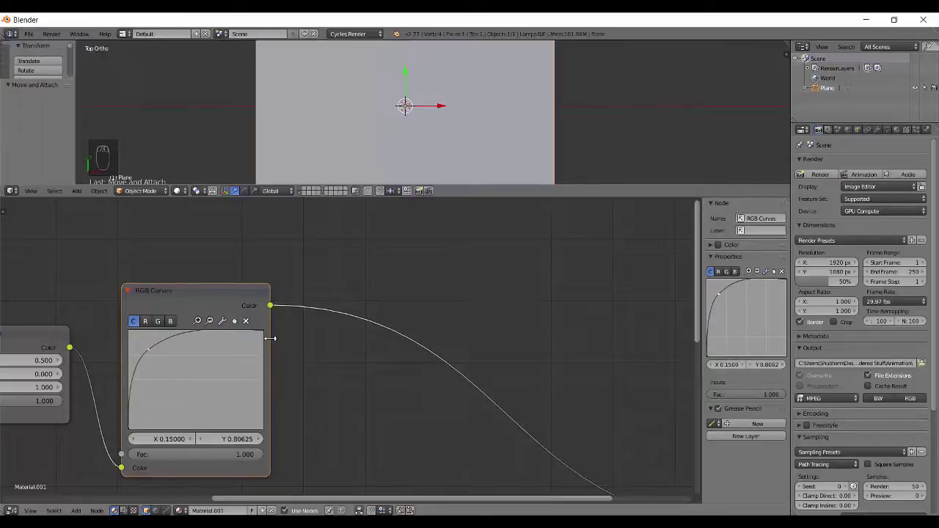
mouse_move(149, 353)
mouse_down()
mouse_move(179, 365)
mouse_move(155, 333)
mouse_up()
click(234, 321)
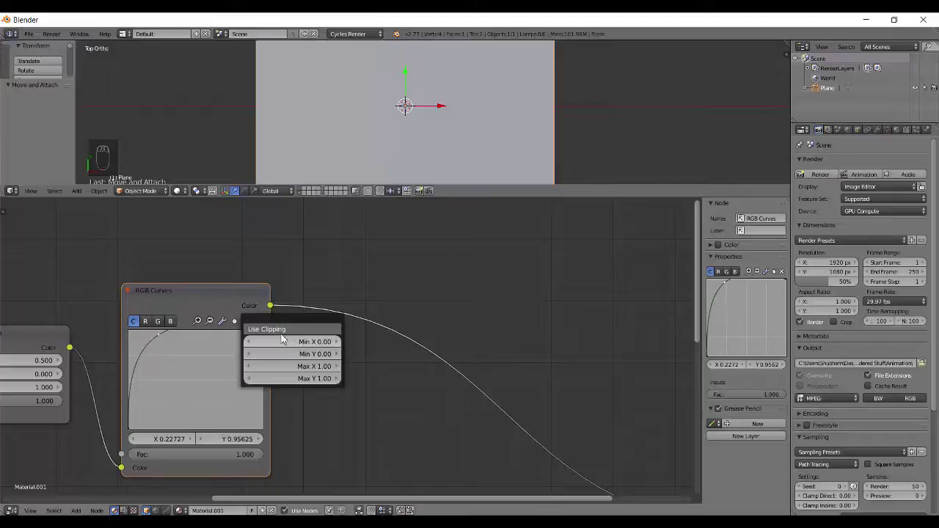
drag(159, 341, 169, 365)
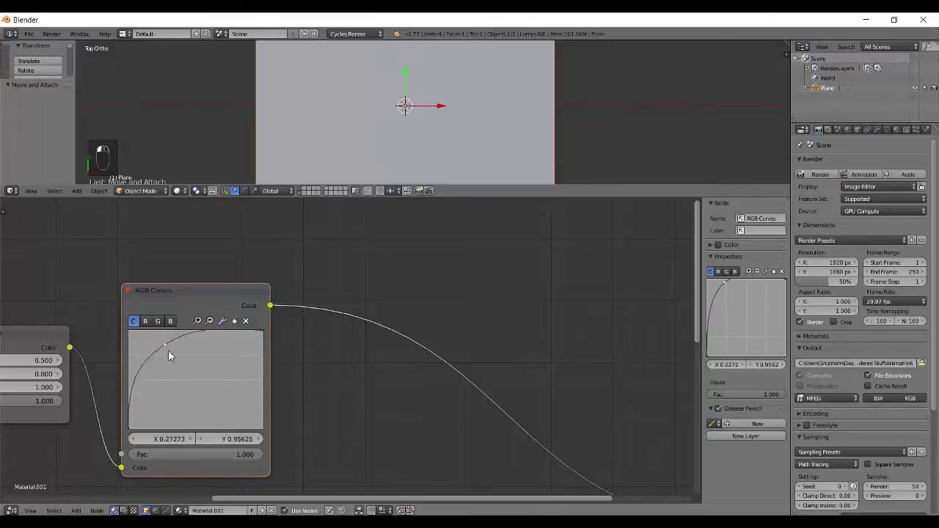
click(234, 320)
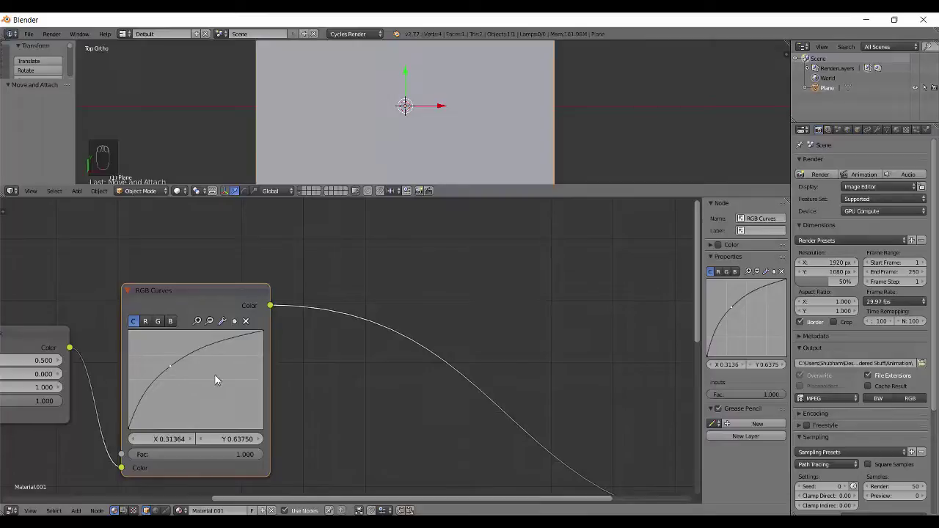
click(245, 320)
drag(192, 388, 163, 351)
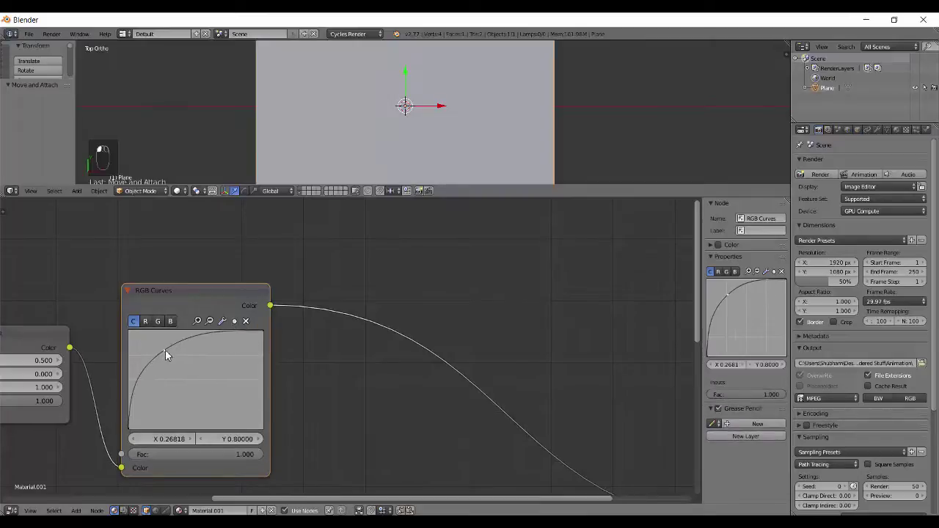
Step: In rendered view, drag the curve point down to about 0.88/0.14 and orbit to check the floor
key(shift+z)
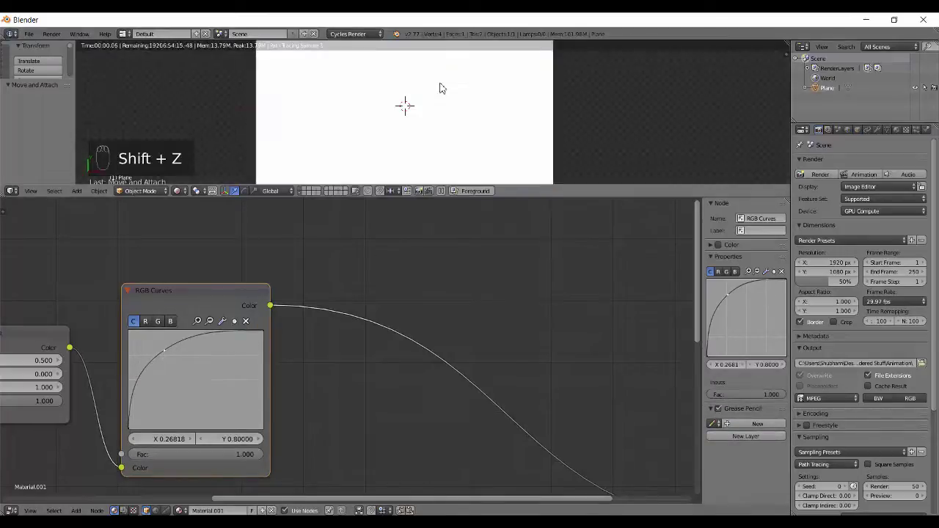
drag(163, 349, 230, 404)
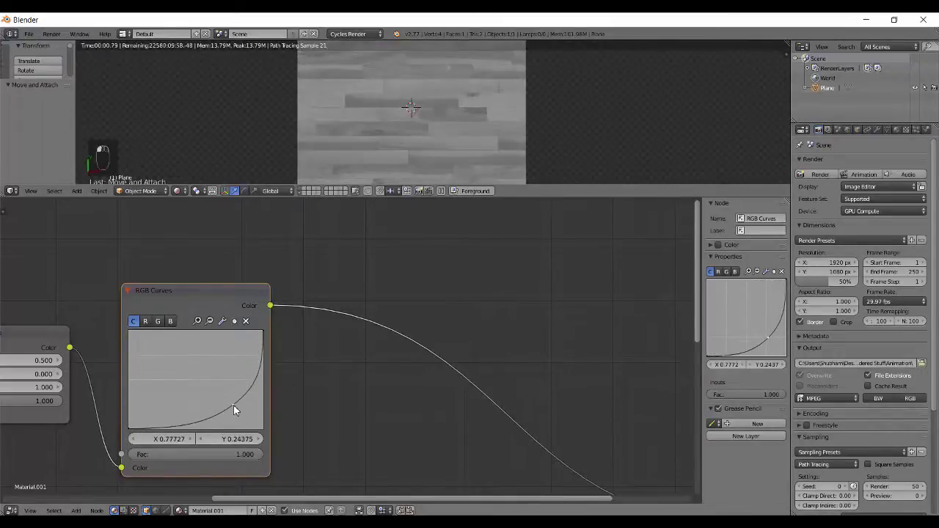
drag(234, 406, 231, 403)
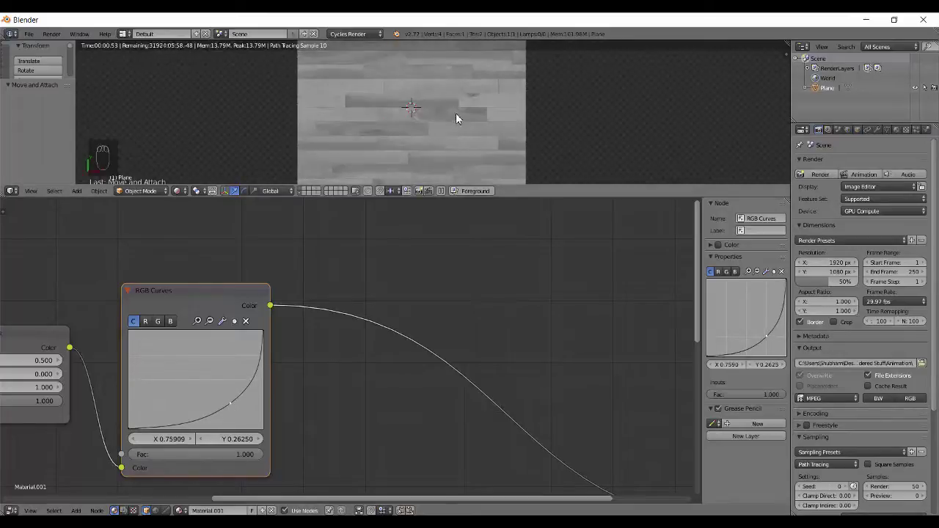
middle_drag(469, 142, 443, 98)
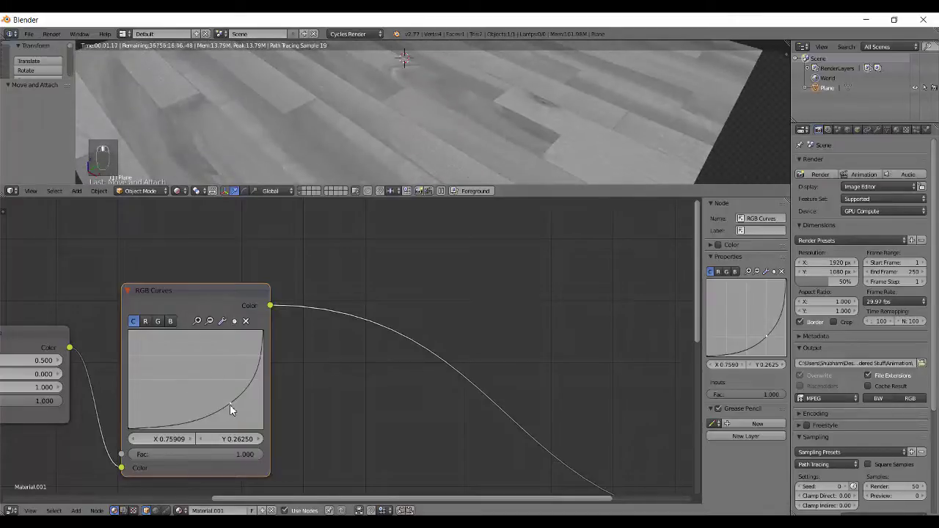
drag(230, 404, 250, 416)
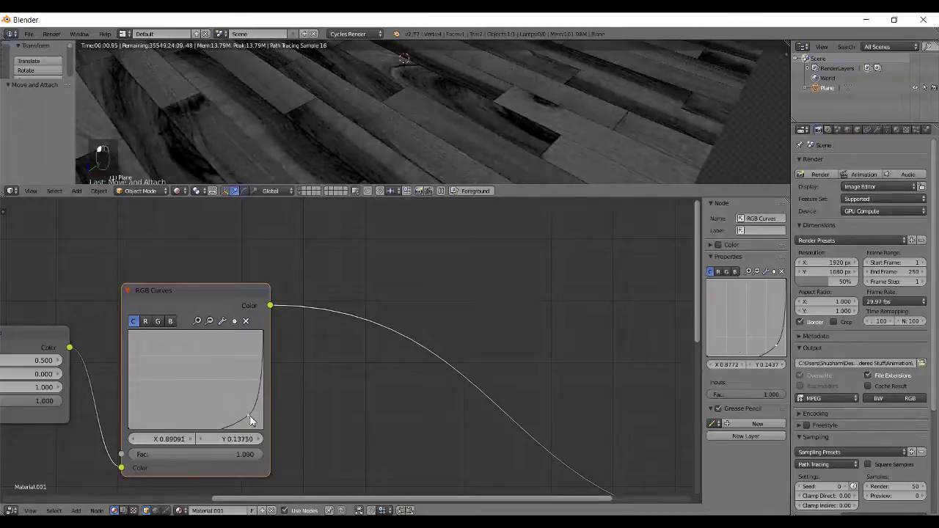
drag(250, 415, 248, 415)
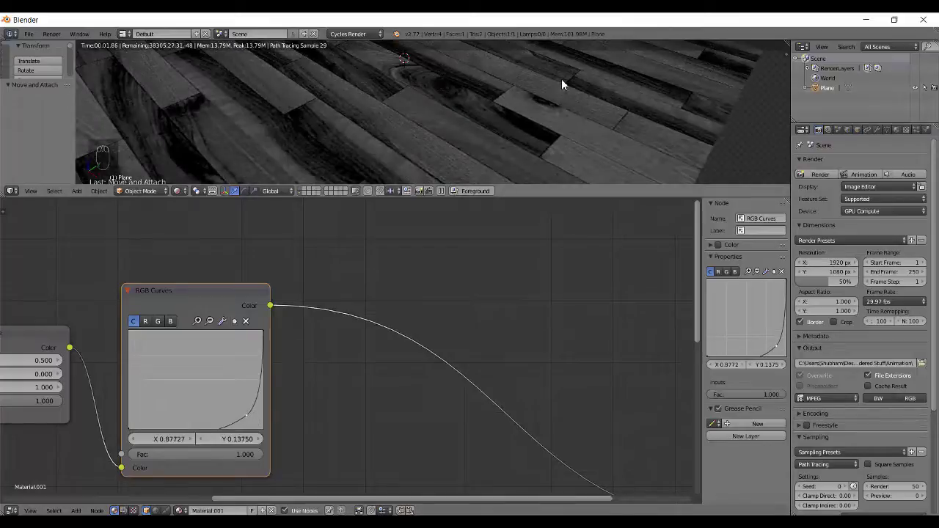
mouse_move(562, 86)
middle_down()
mouse_move(403, 131)
mouse_move(442, 138)
mouse_move(462, 88)
mouse_move(444, 137)
mouse_move(426, 137)
middle_up()
Step: Connect the RGB Curves output to the Mix Shader
scroll(411, 382, down, 2)
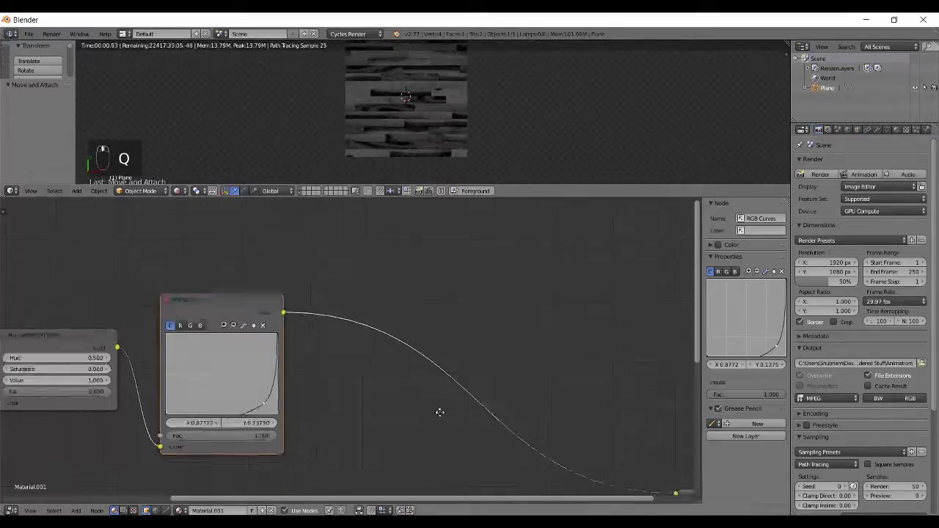
scroll(373, 379, down, 3)
scroll(386, 385, up, 1)
middle_drag(385, 386, 212, 320)
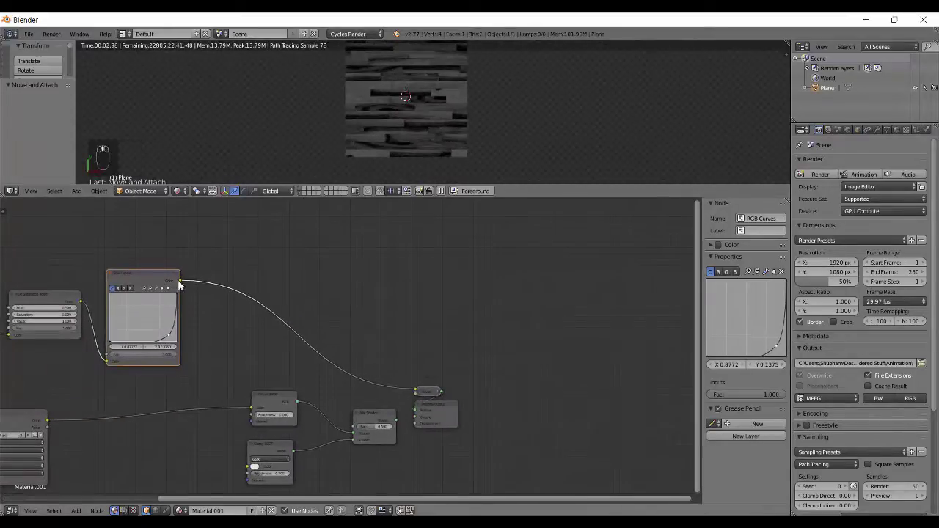
mouse_move(179, 282)
mouse_down()
mouse_move(356, 427)
mouse_move(389, 397)
mouse_up()
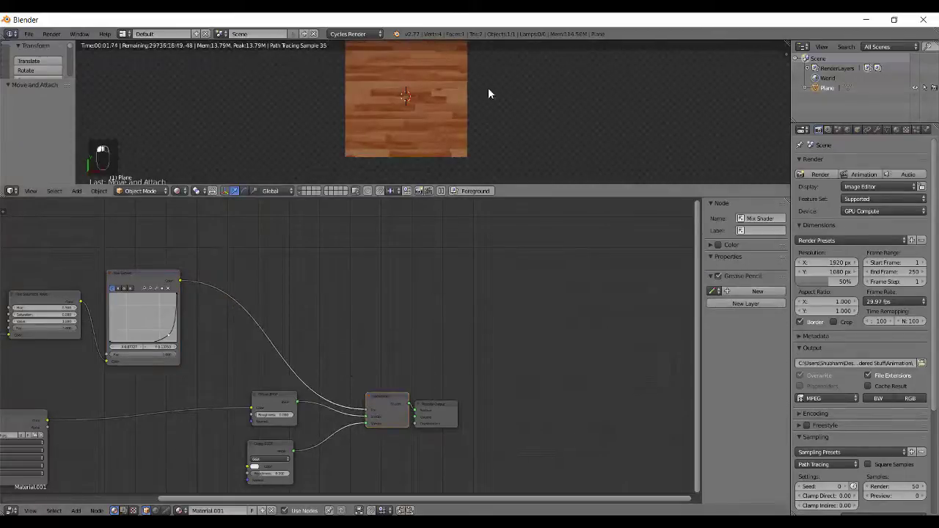
scroll(450, 103, down, 2)
middle_drag(450, 104, 484, 110)
Step: Turn the world light strength down to zero and add a UV sphere
click(847, 129)
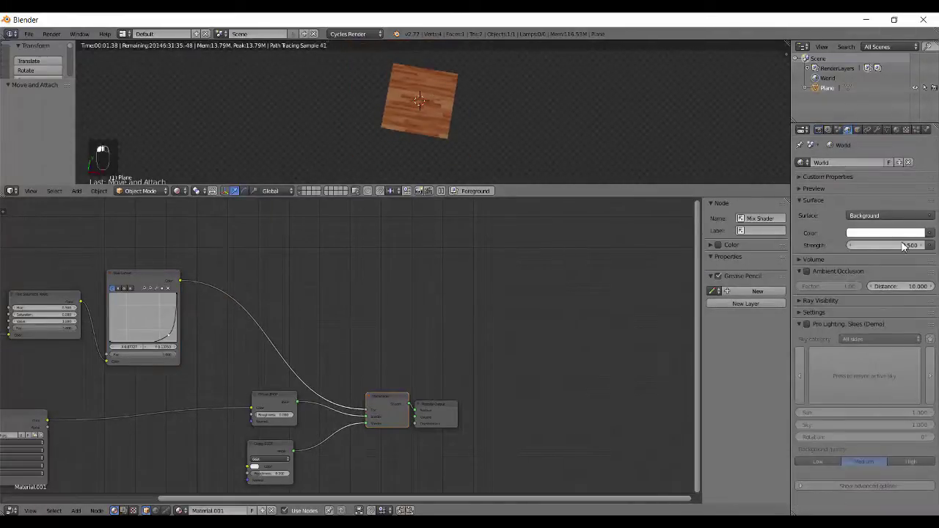
drag(904, 246, 844, 247)
key(shift+a)
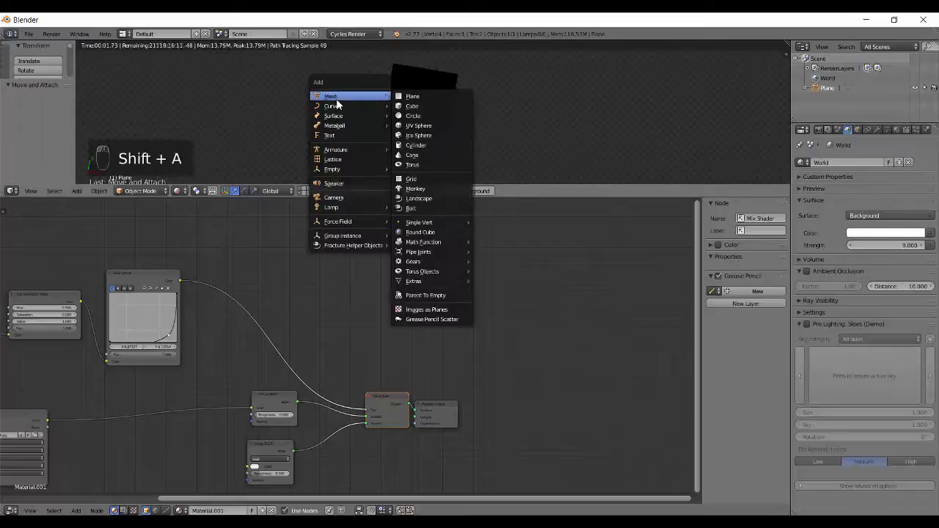
click(420, 127)
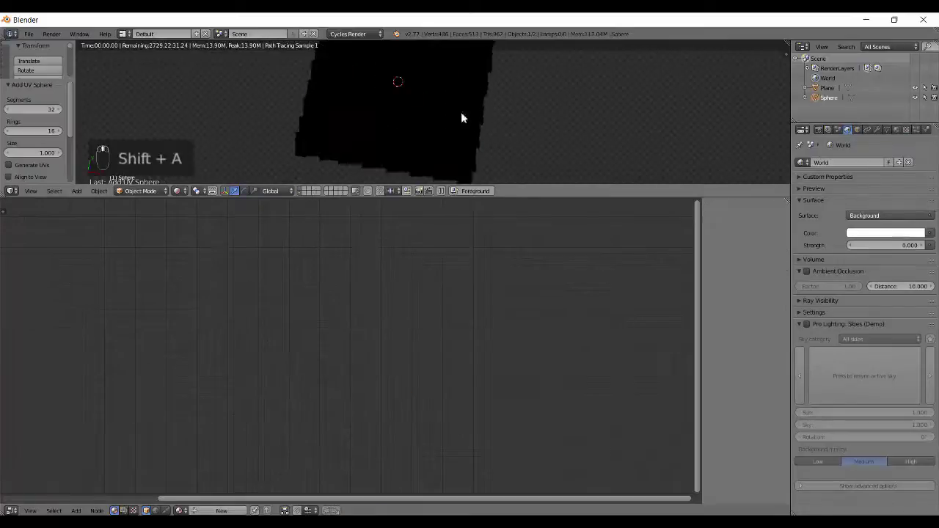
middle_drag(461, 118, 569, 119)
Step: Give the sphere a new material and switch its shader to Emission with strength 14.5
click(896, 129)
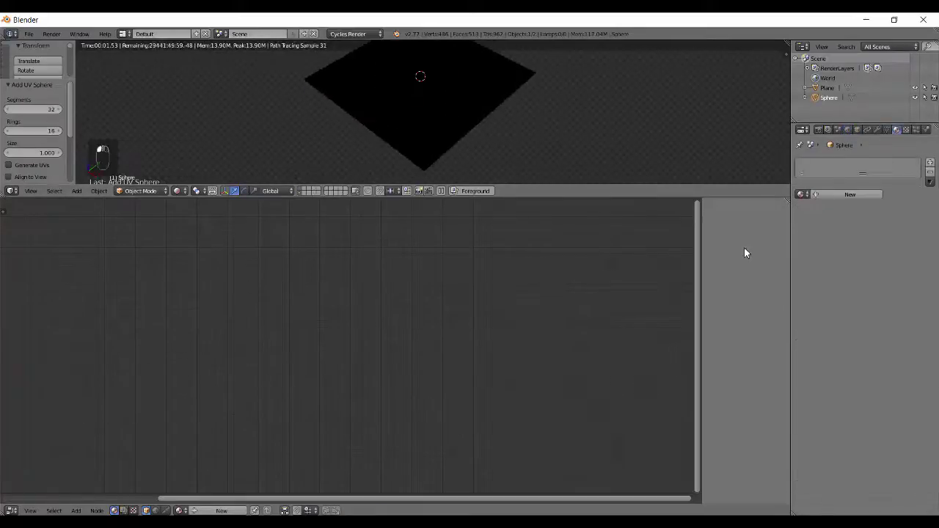
click(213, 510)
scroll(130, 475, up, 3)
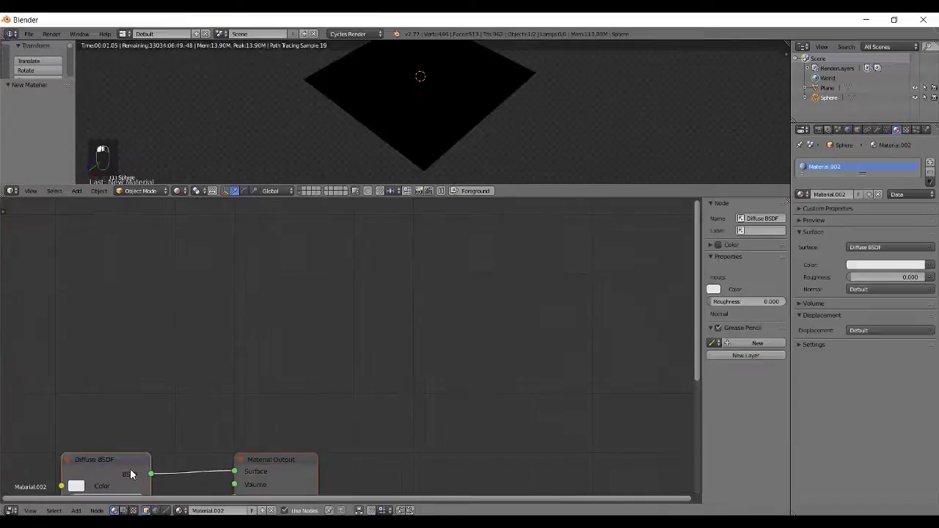
key(shift+s)
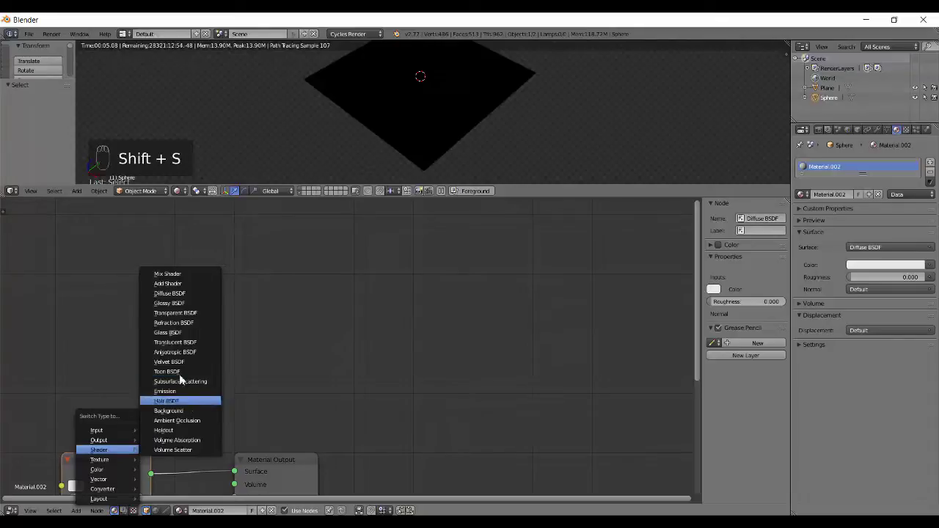
click(178, 391)
mouse_move(85, 494)
mouse_down()
mouse_move(114, 387)
mouse_move(417, 154)
mouse_up()
key(q)
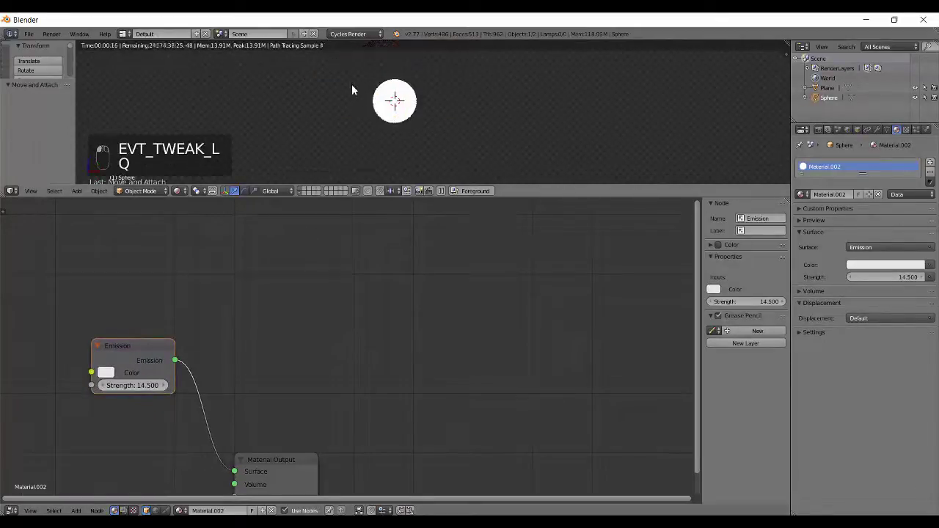
Step: Raise the sphere, shrink it to 0.385, then lower it just above the floor
key(g)
key(z)
click(474, 111)
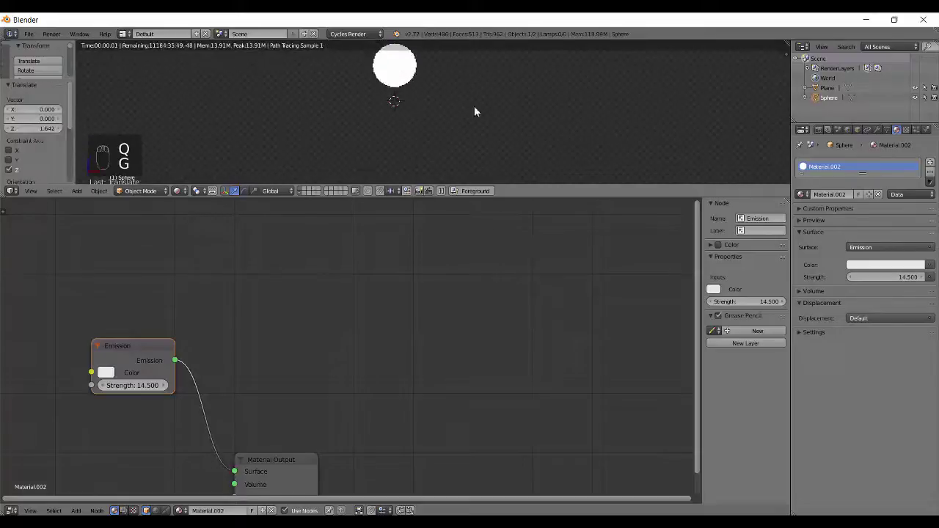
key(s)
click(422, 110)
key(z)
key(z)
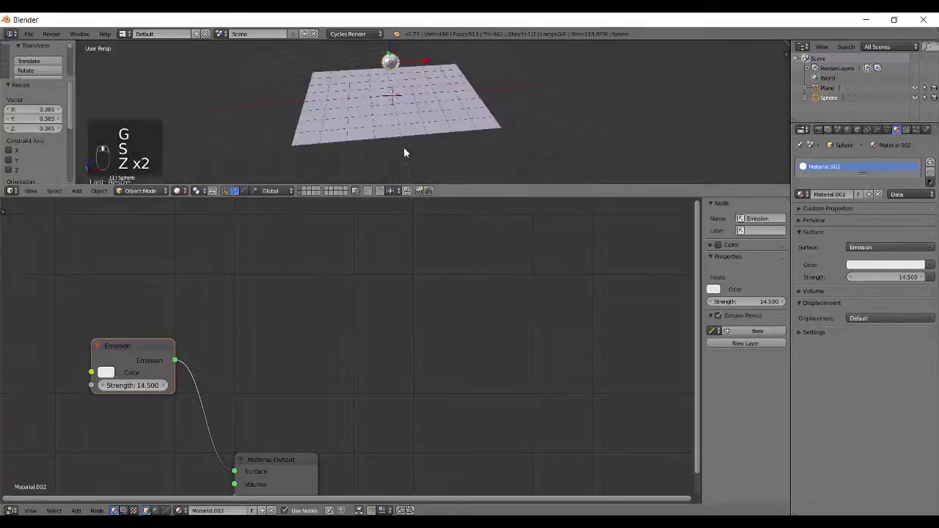
key(shift+z)
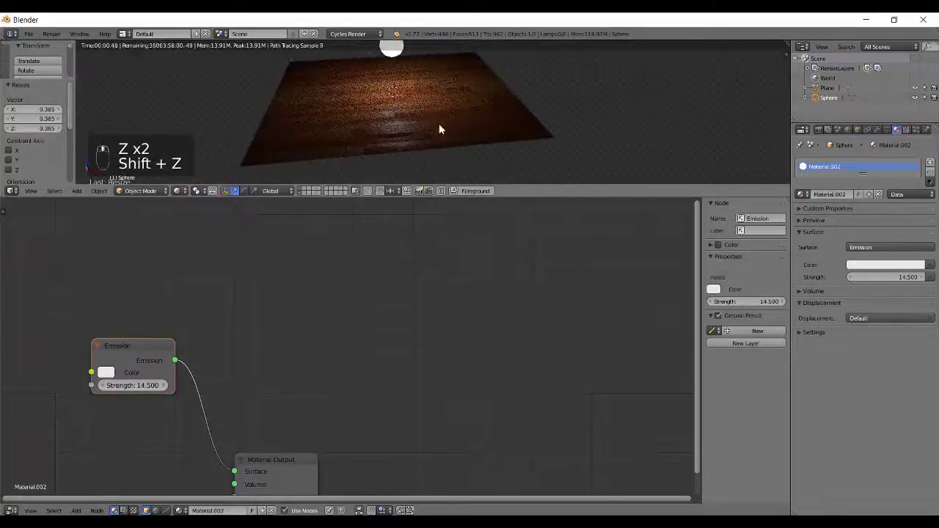
mouse_move(439, 129)
middle_down()
mouse_move(460, 99)
mouse_move(491, 96)
mouse_move(457, 120)
mouse_move(418, 101)
middle_up()
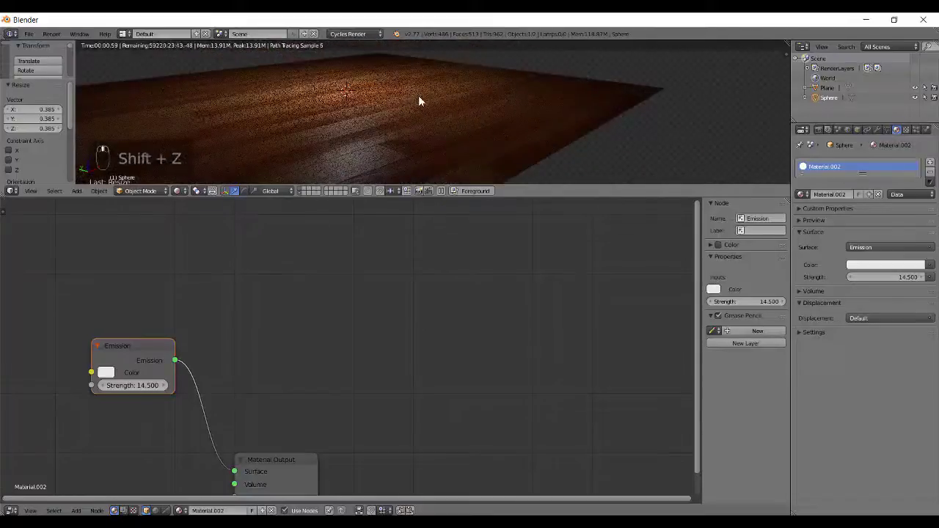
key(g)
key(z)
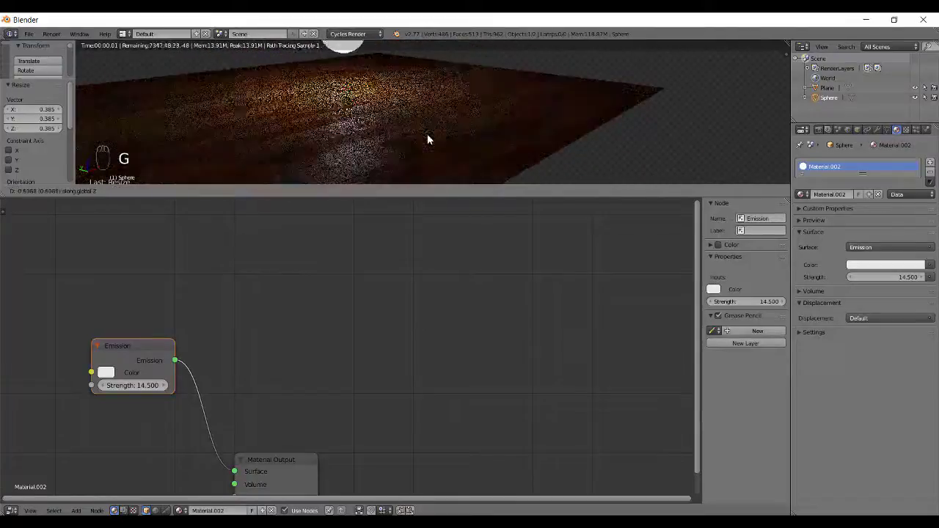
click(428, 139)
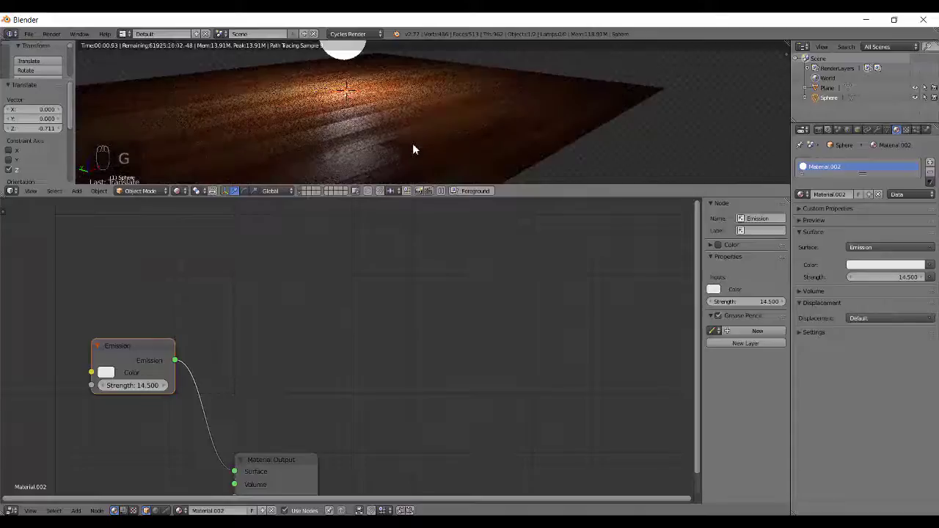
Step: Rearrange the Mix Shader and Output nodes, test Fac 0.2, then wire RGB Curves Color into Fac
right_click(389, 140)
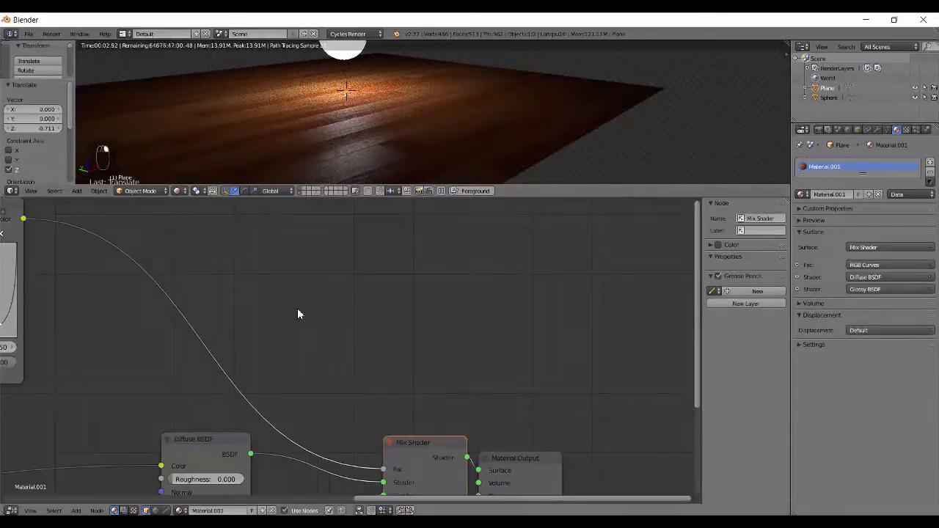
drag(440, 451, 467, 403)
drag(530, 462, 565, 330)
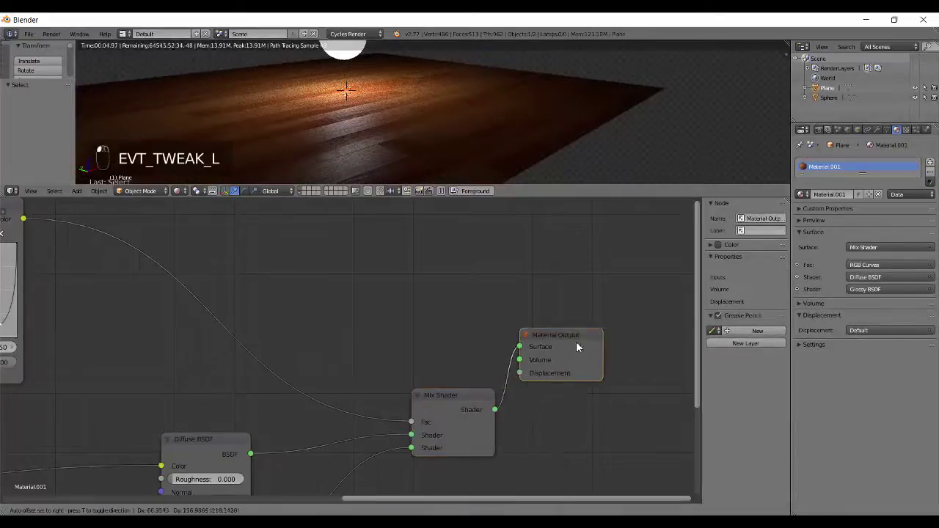
mouse_move(449, 435)
mouse_down()
mouse_move(396, 353)
mouse_move(338, 337)
mouse_up()
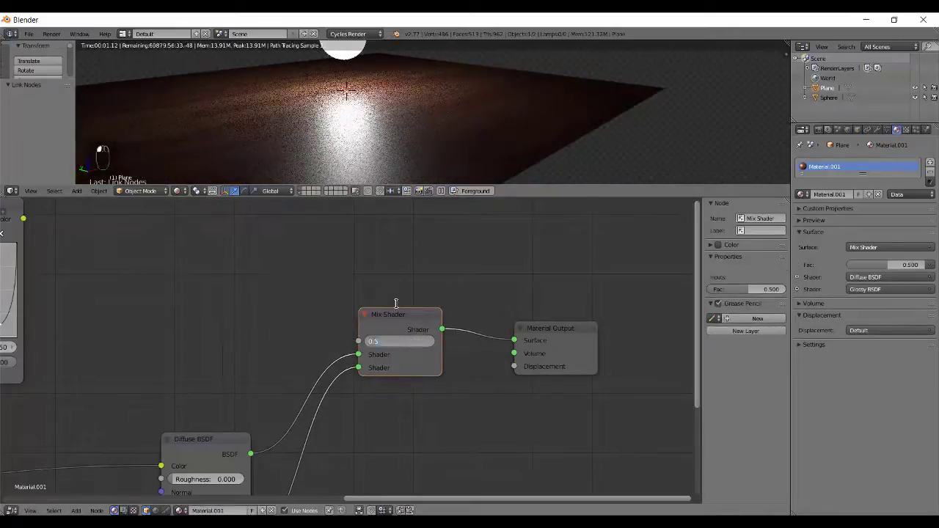
text(0.2)
key(Return)
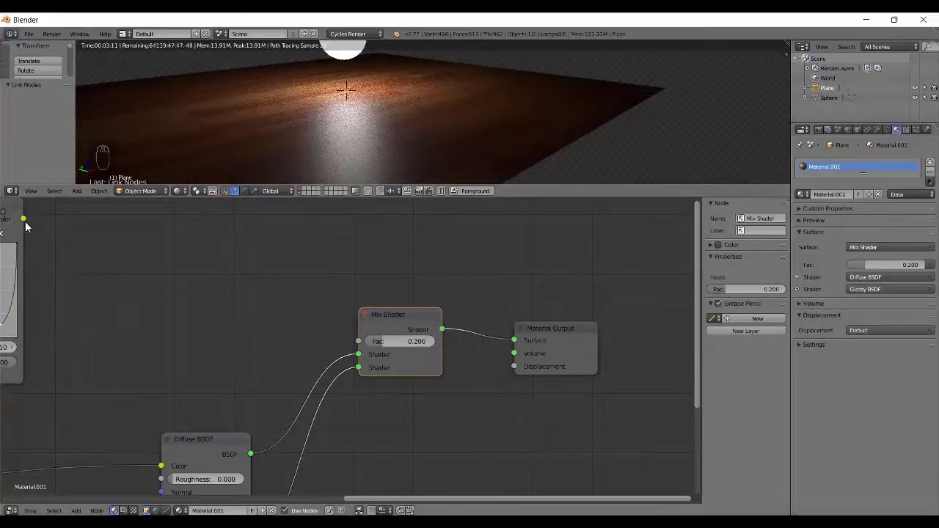
drag(23, 219, 359, 342)
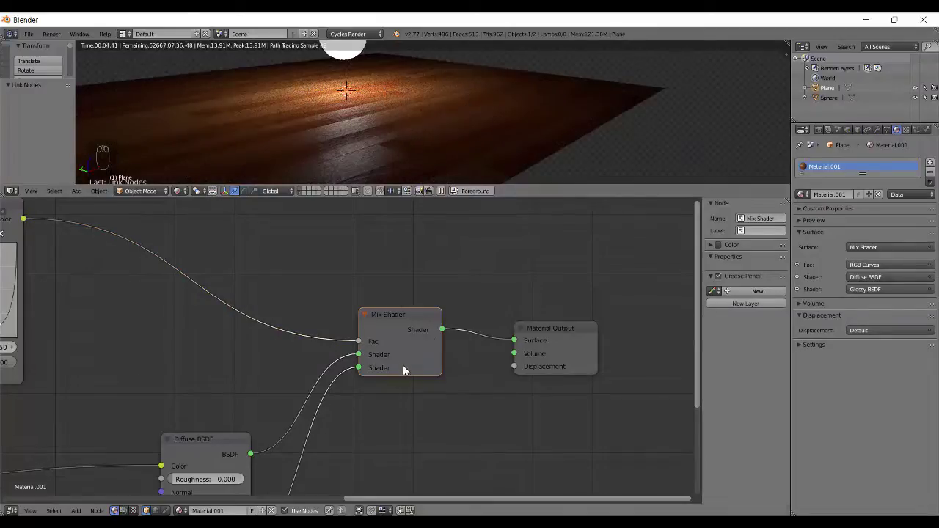
Step: Replace the curve's point with a new one sagging steeply near 0.83/0.11
scroll(403, 365, down, 2)
scroll(356, 420, down, 2)
scroll(499, 335, down, 1)
scroll(304, 407, down, 2)
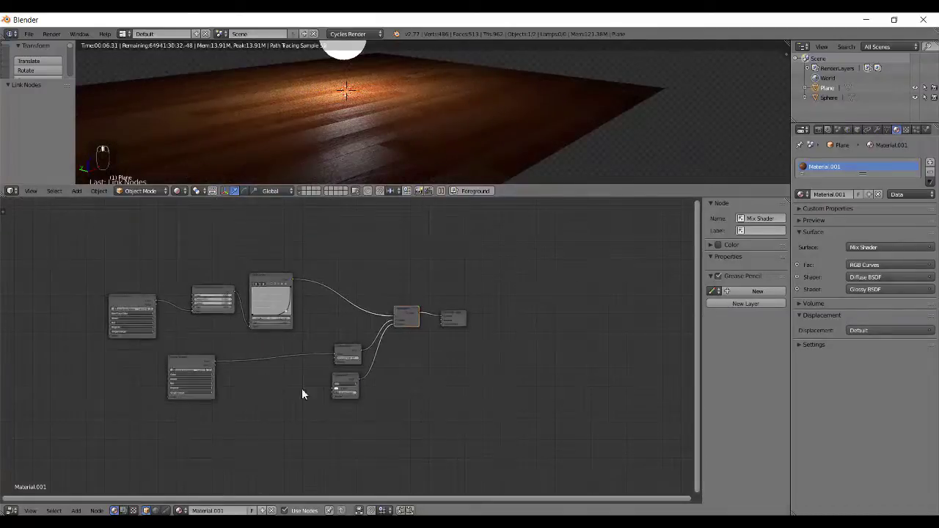
scroll(411, 364, up, 3)
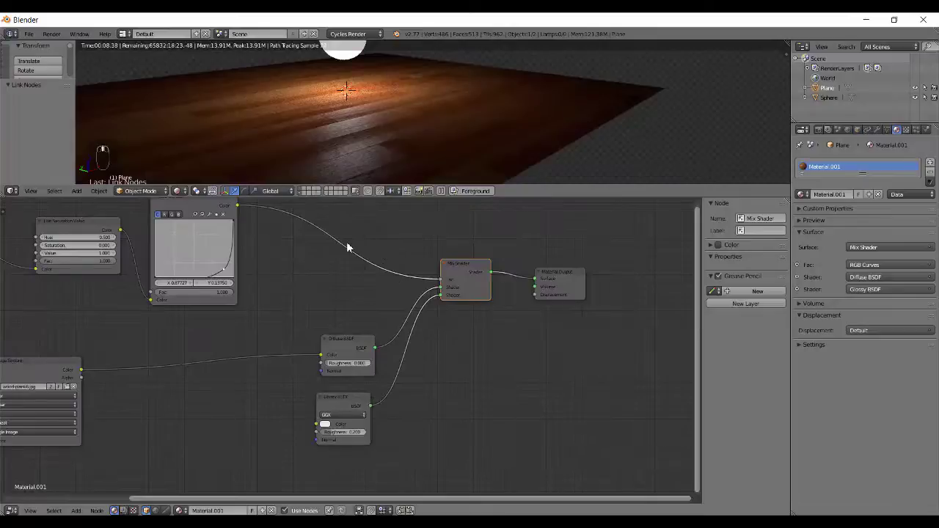
scroll(301, 271, up, 2)
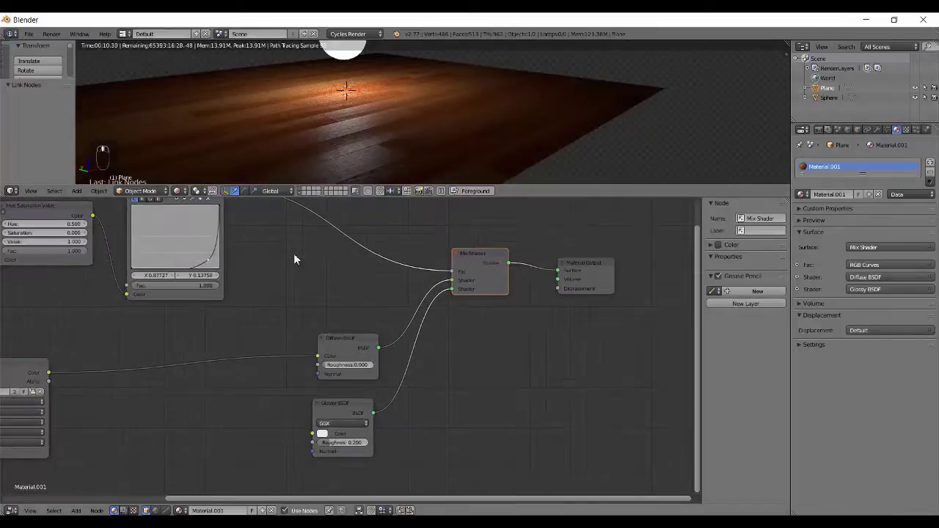
scroll(294, 327, up, 1)
middle_drag(342, 336, 377, 384)
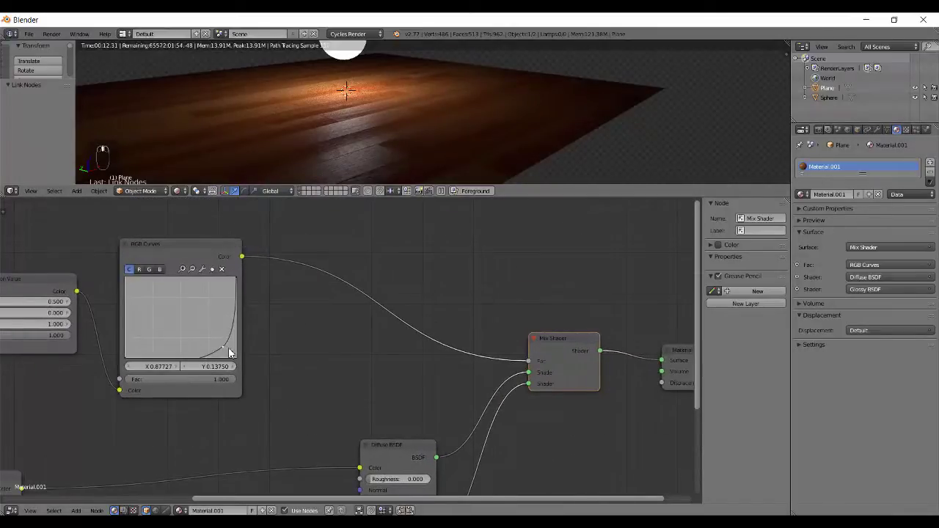
drag(217, 344, 181, 316)
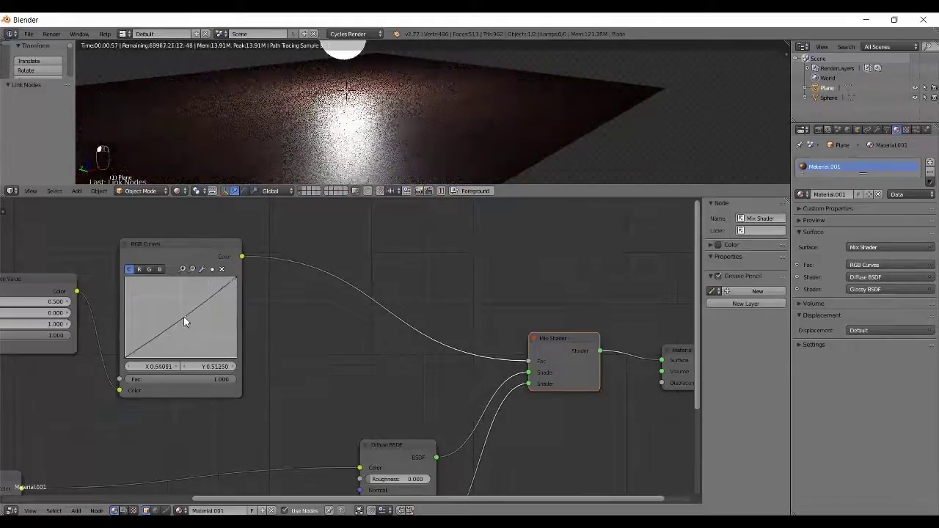
click(221, 268)
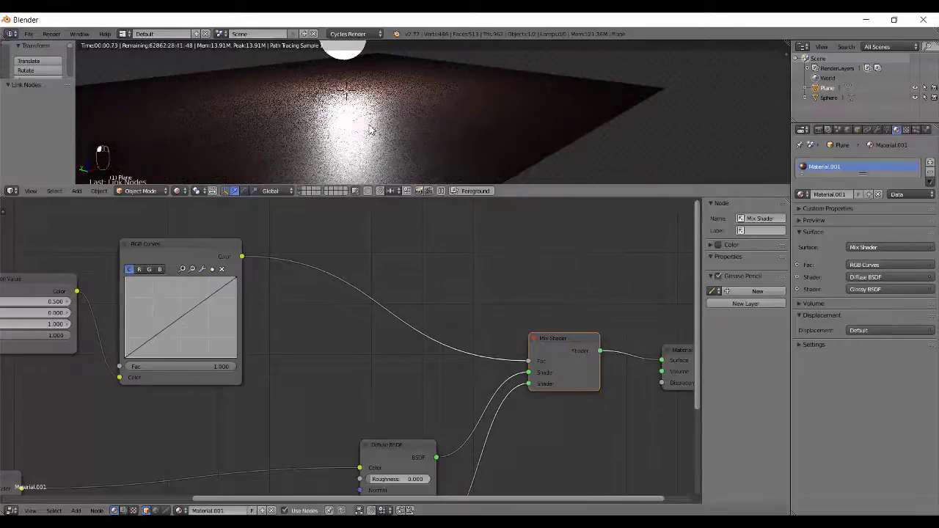
click(181, 318)
mouse_move(179, 317)
mouse_down()
mouse_move(231, 356)
mouse_move(217, 353)
mouse_up()
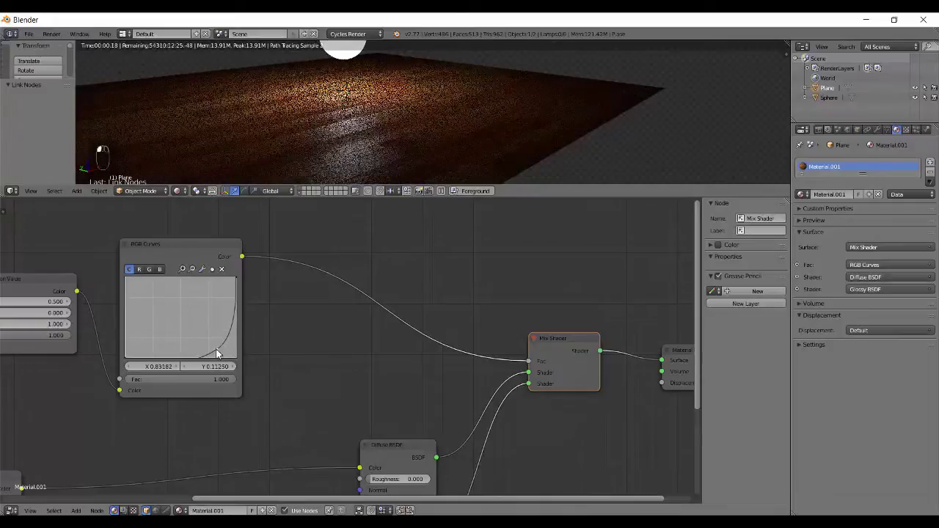
key(Home)
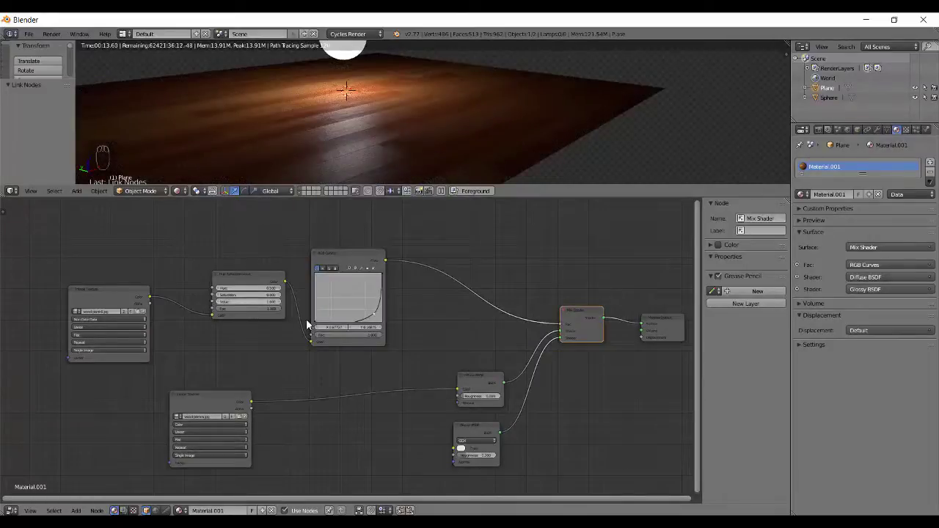
Step: Select the Hue Saturation Value node and switch the 3D view to solid shading
scroll(322, 271, up, 3)
click(177, 279)
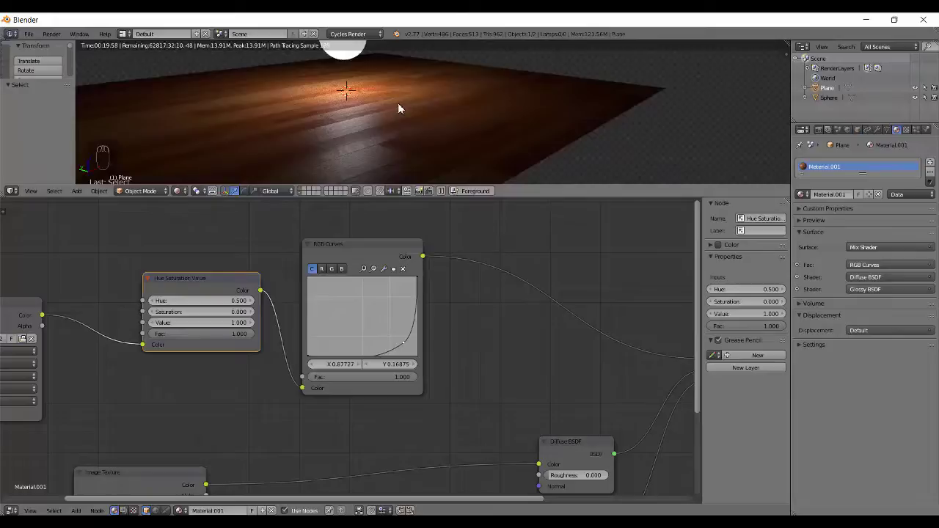
key(shift+z)
scroll(521, 315, up, 4)
scroll(533, 302, up, 1)
scroll(535, 307, down, 2)
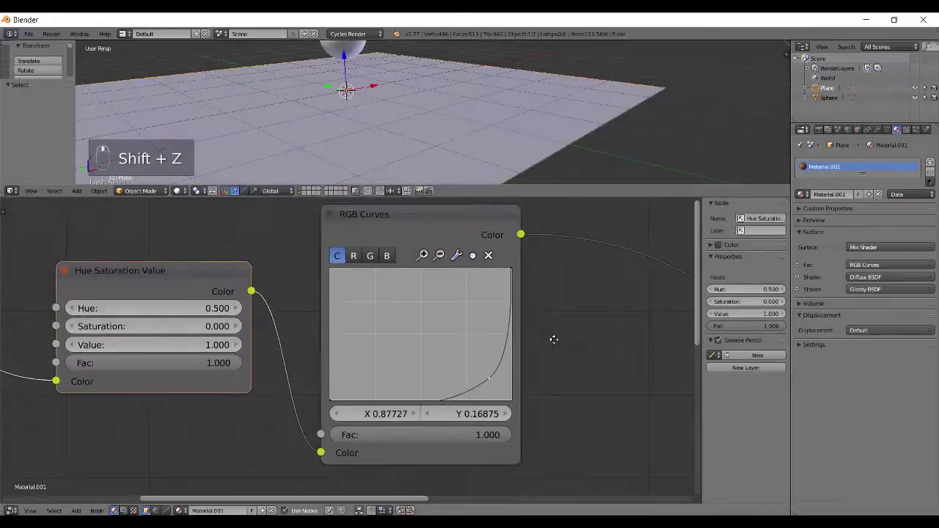